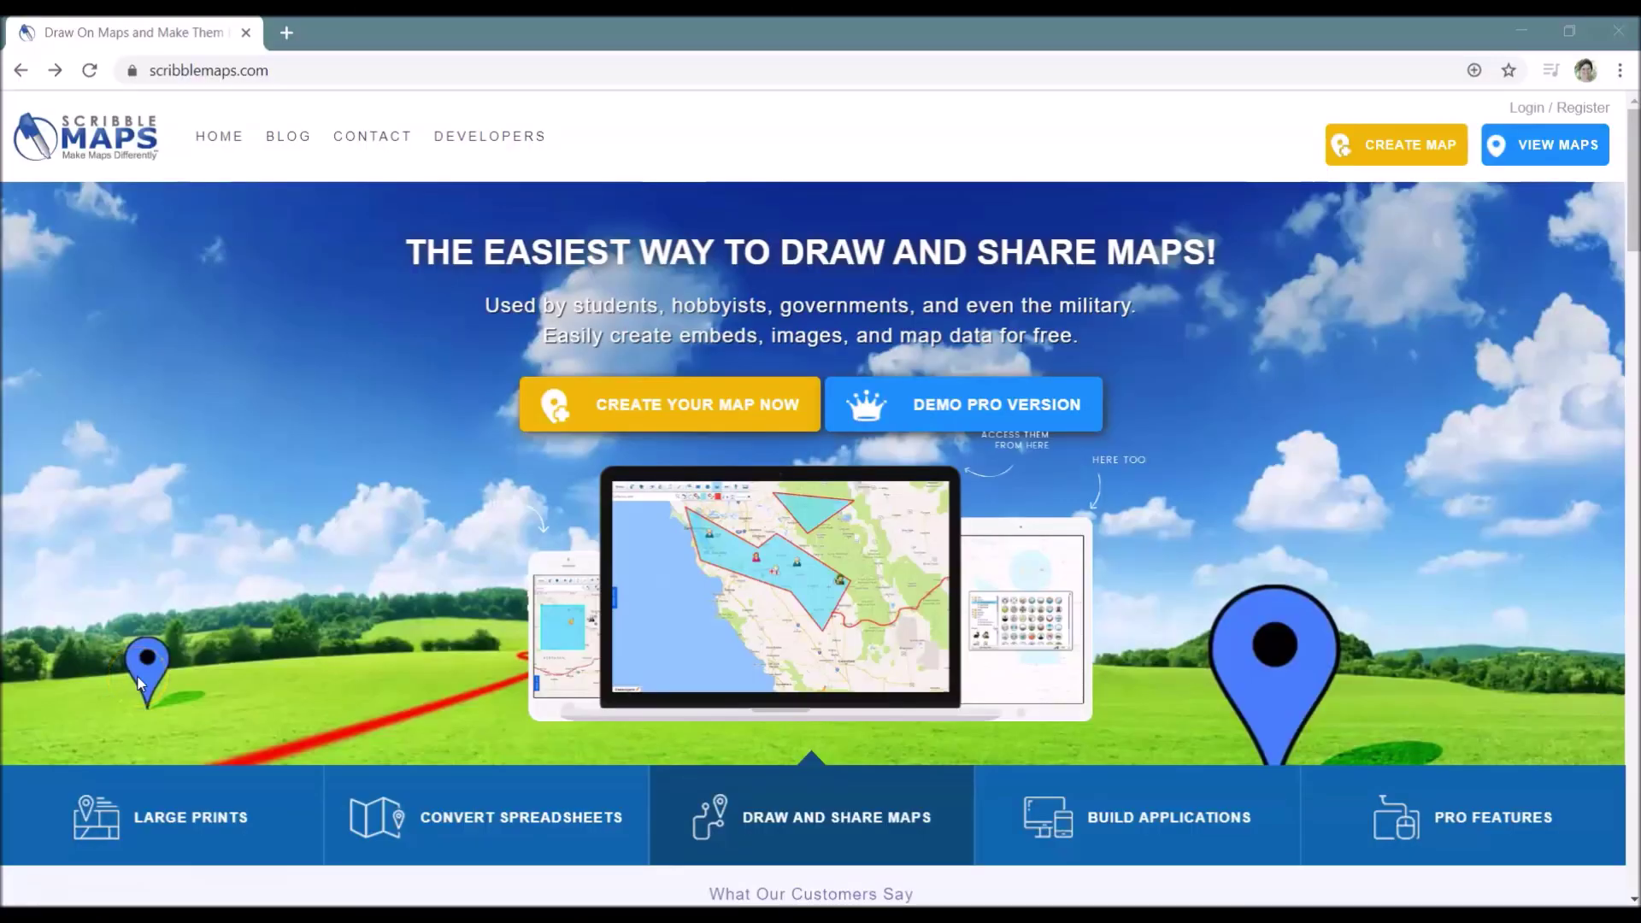
# Start a new map and dismiss the Fast Start welcome dialog to reach the map editor.
pyautogui.moveTo(354, 71)
pyautogui.mouseDown()
pyautogui.moveTo(183, 92)
pyautogui.moveTo(195, 82)
pyautogui.mouseUp()
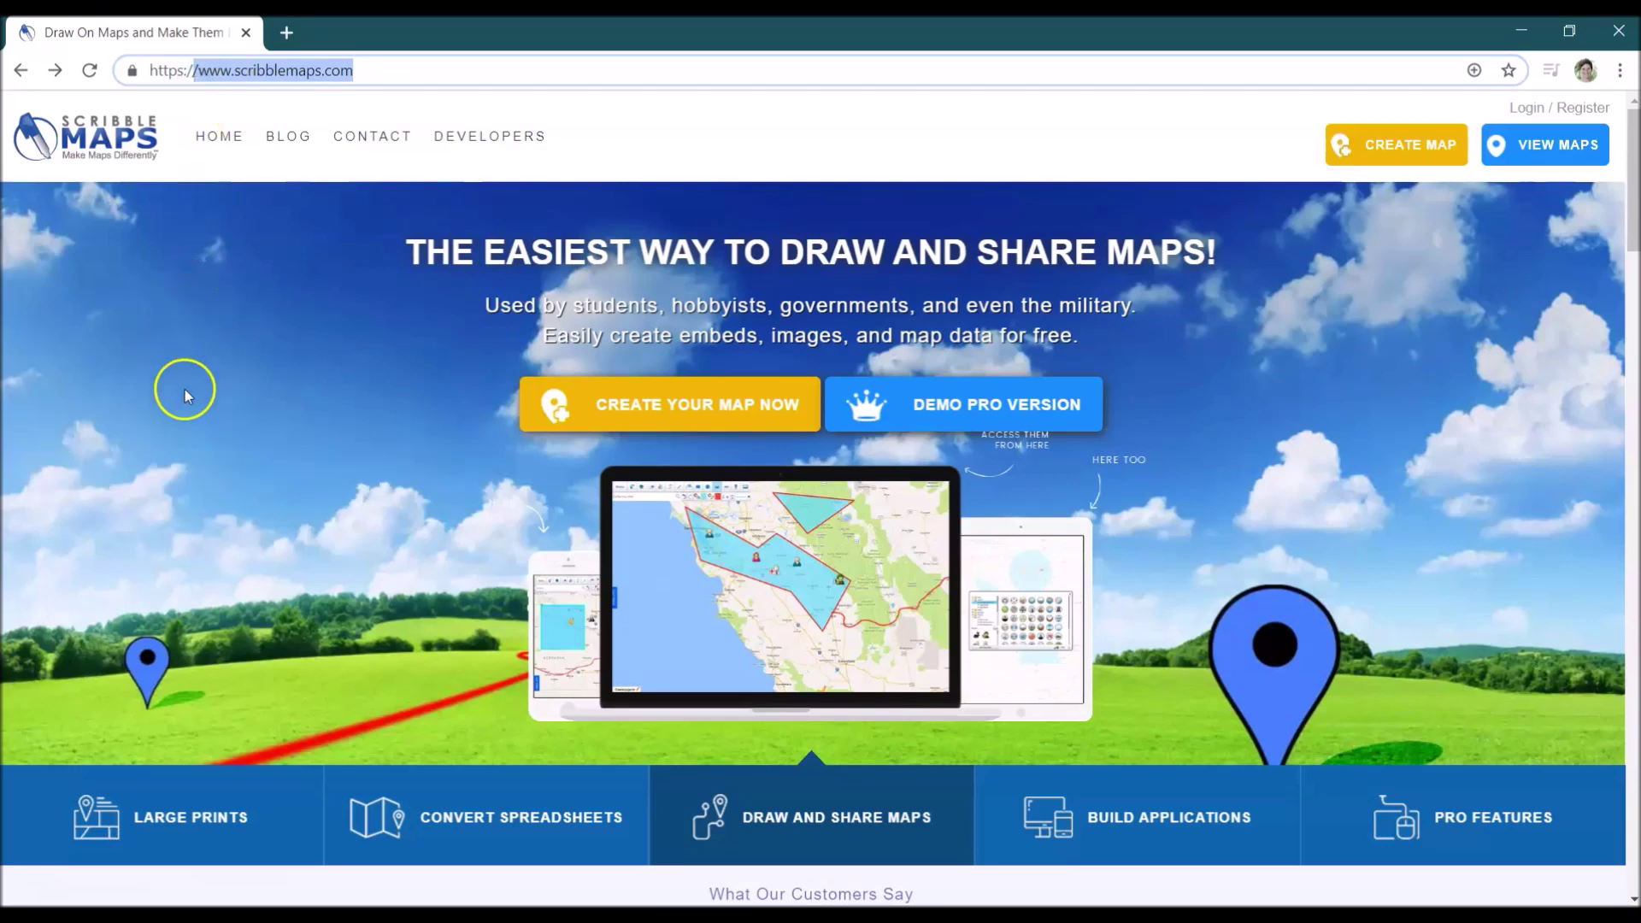
pyautogui.click(671, 414)
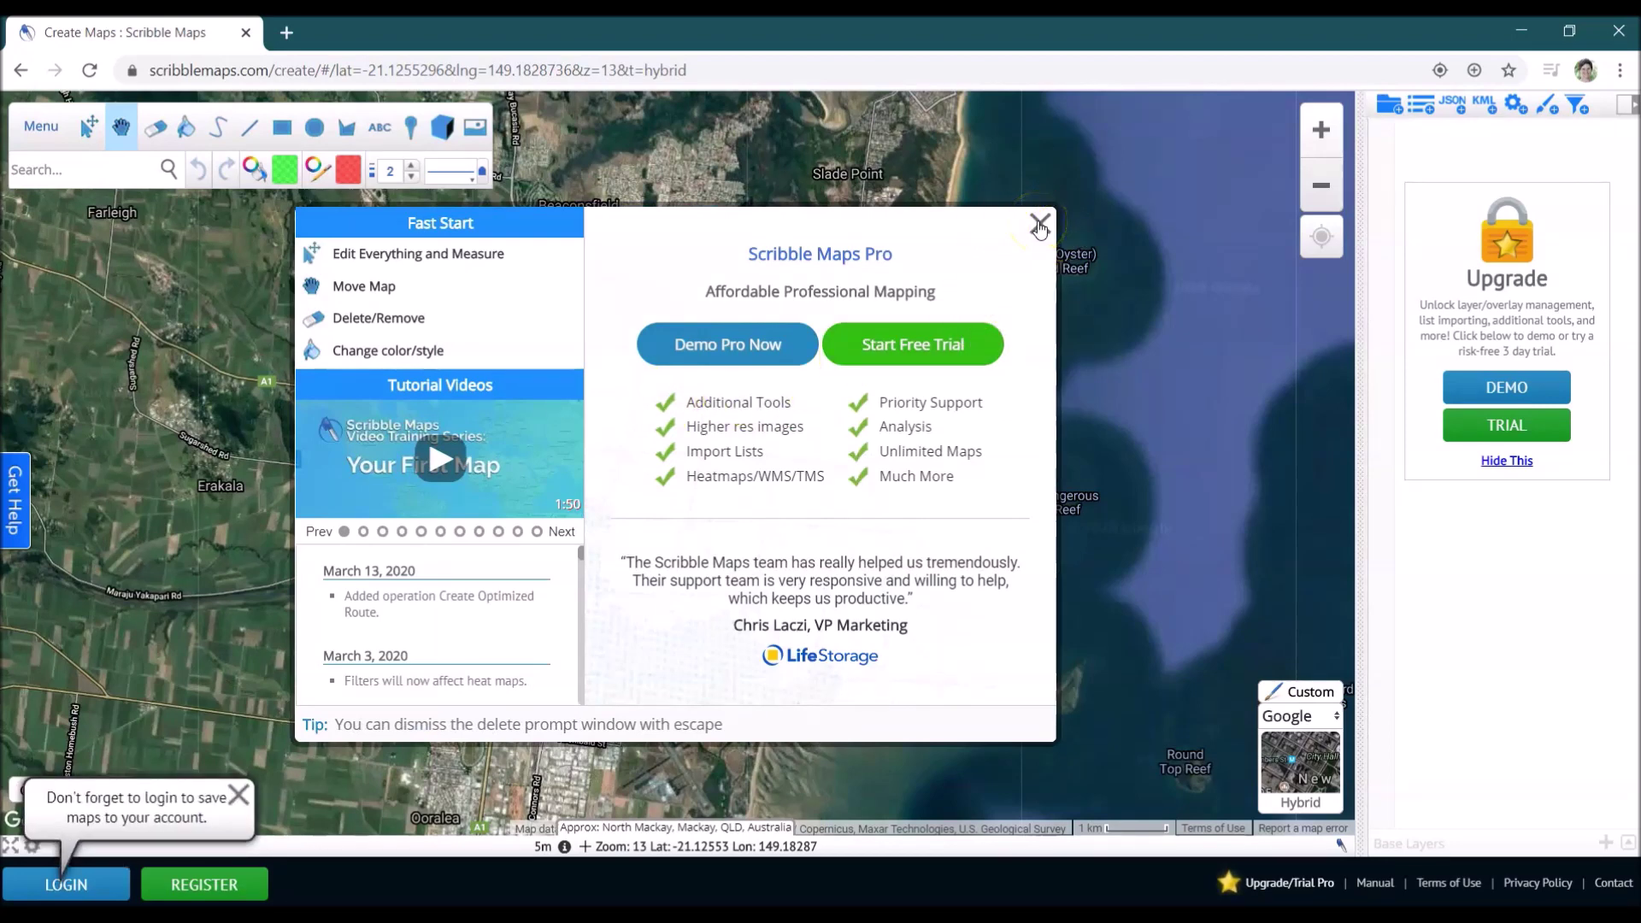
pyautogui.click(1040, 225)
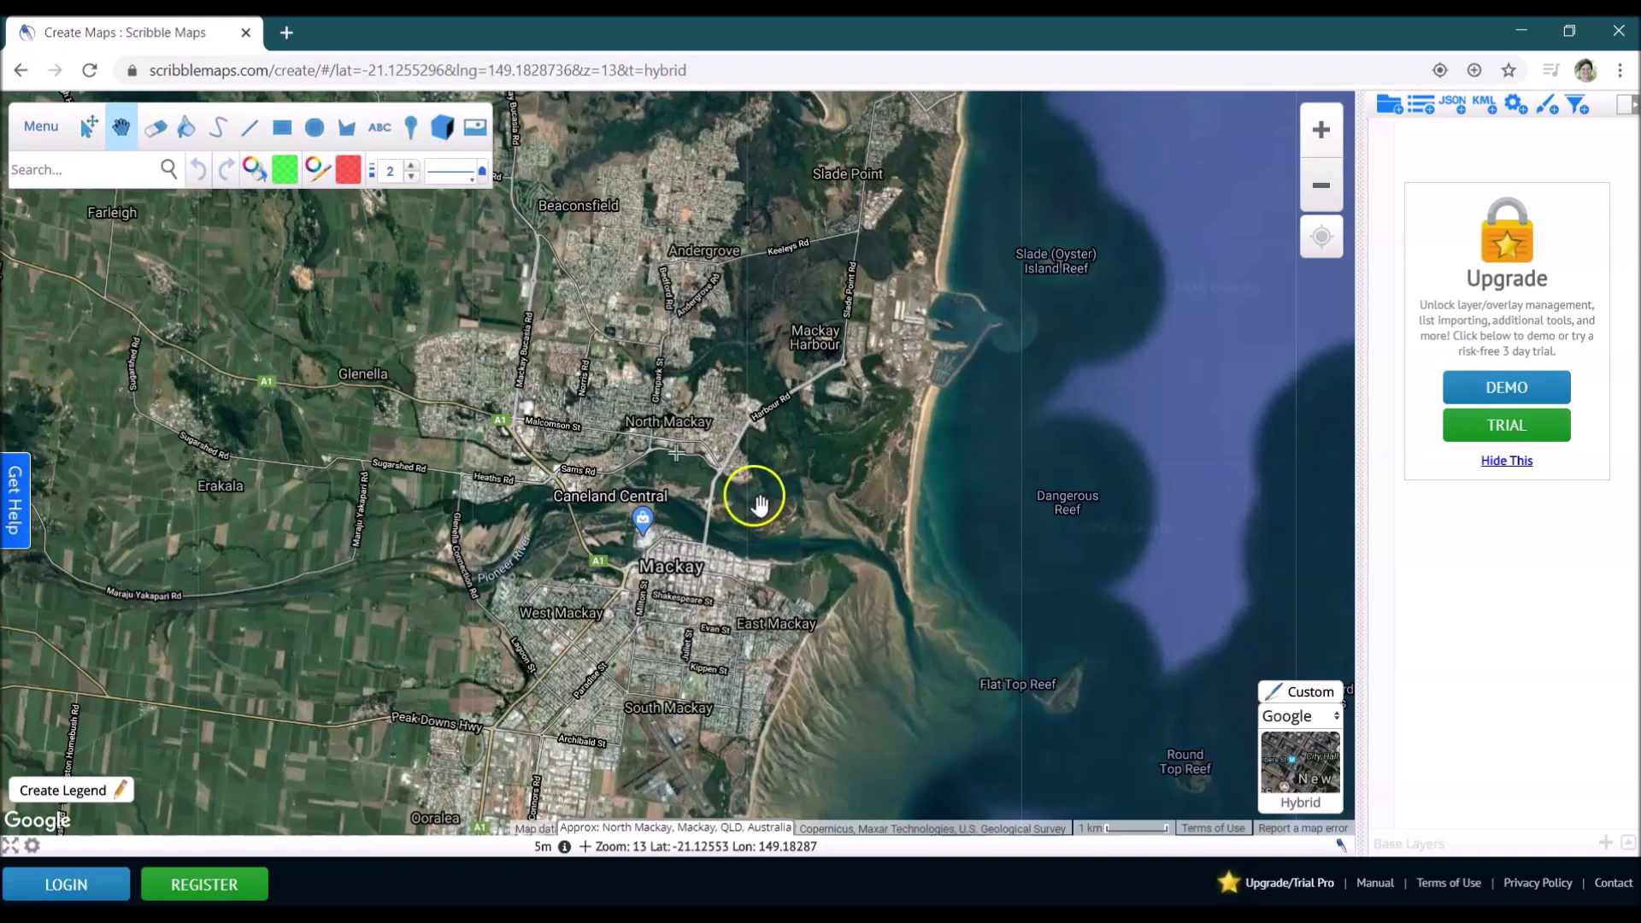
# Search 'smith', go to Smithfield QLD, Australia, and close its place popup.
pyautogui.click(107, 174)
pyautogui.write('smithfield')
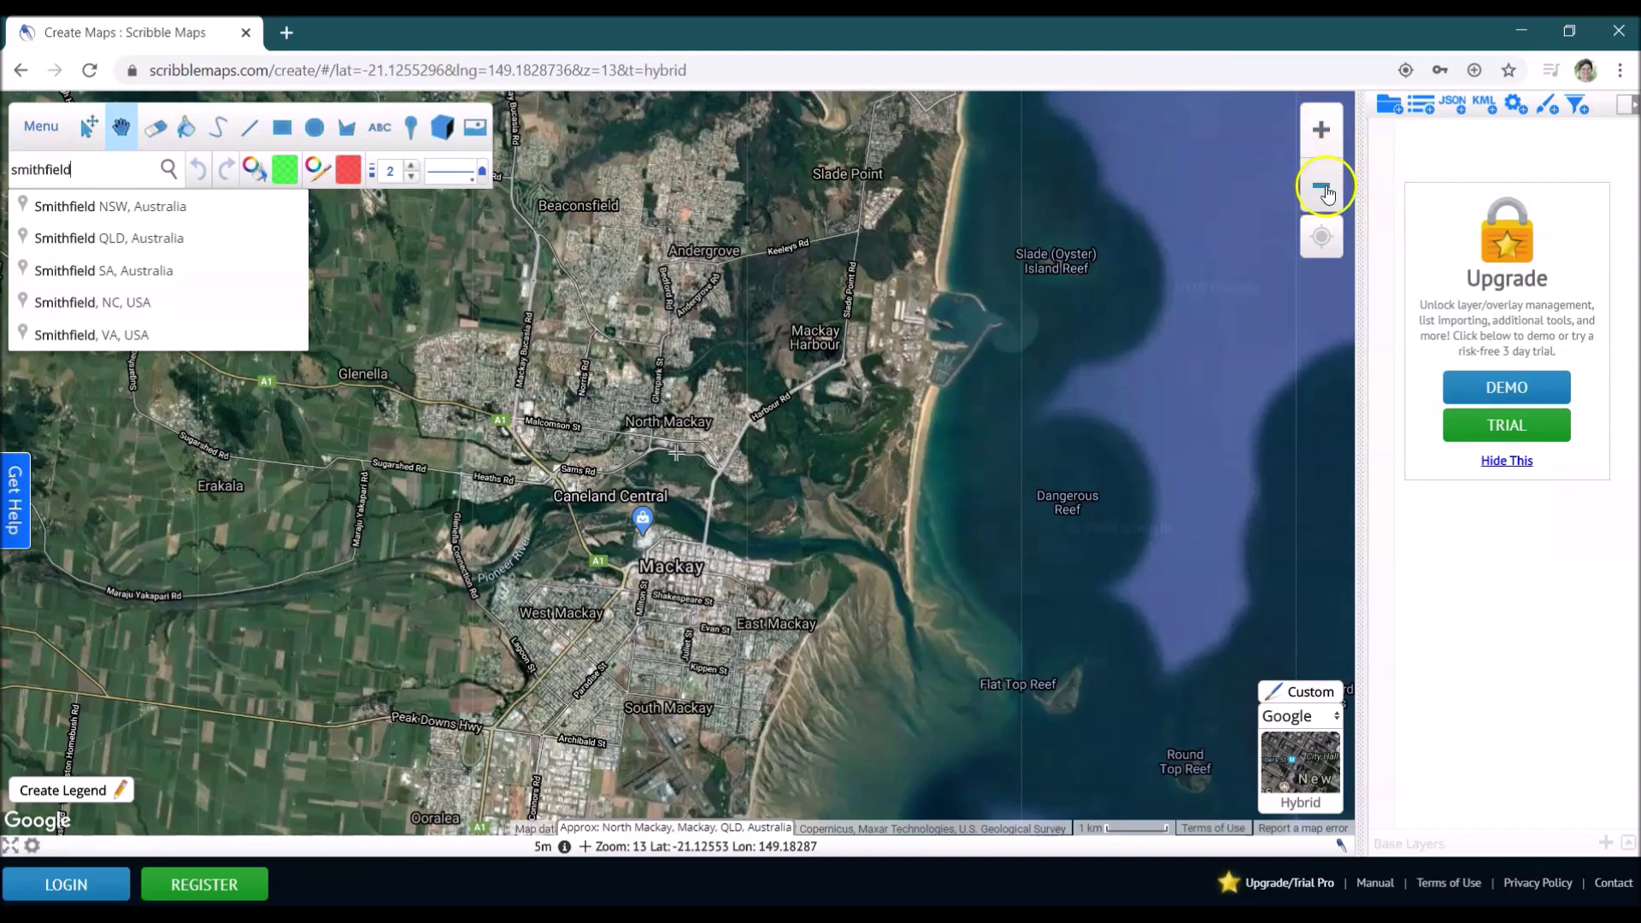
pyautogui.click(106, 239)
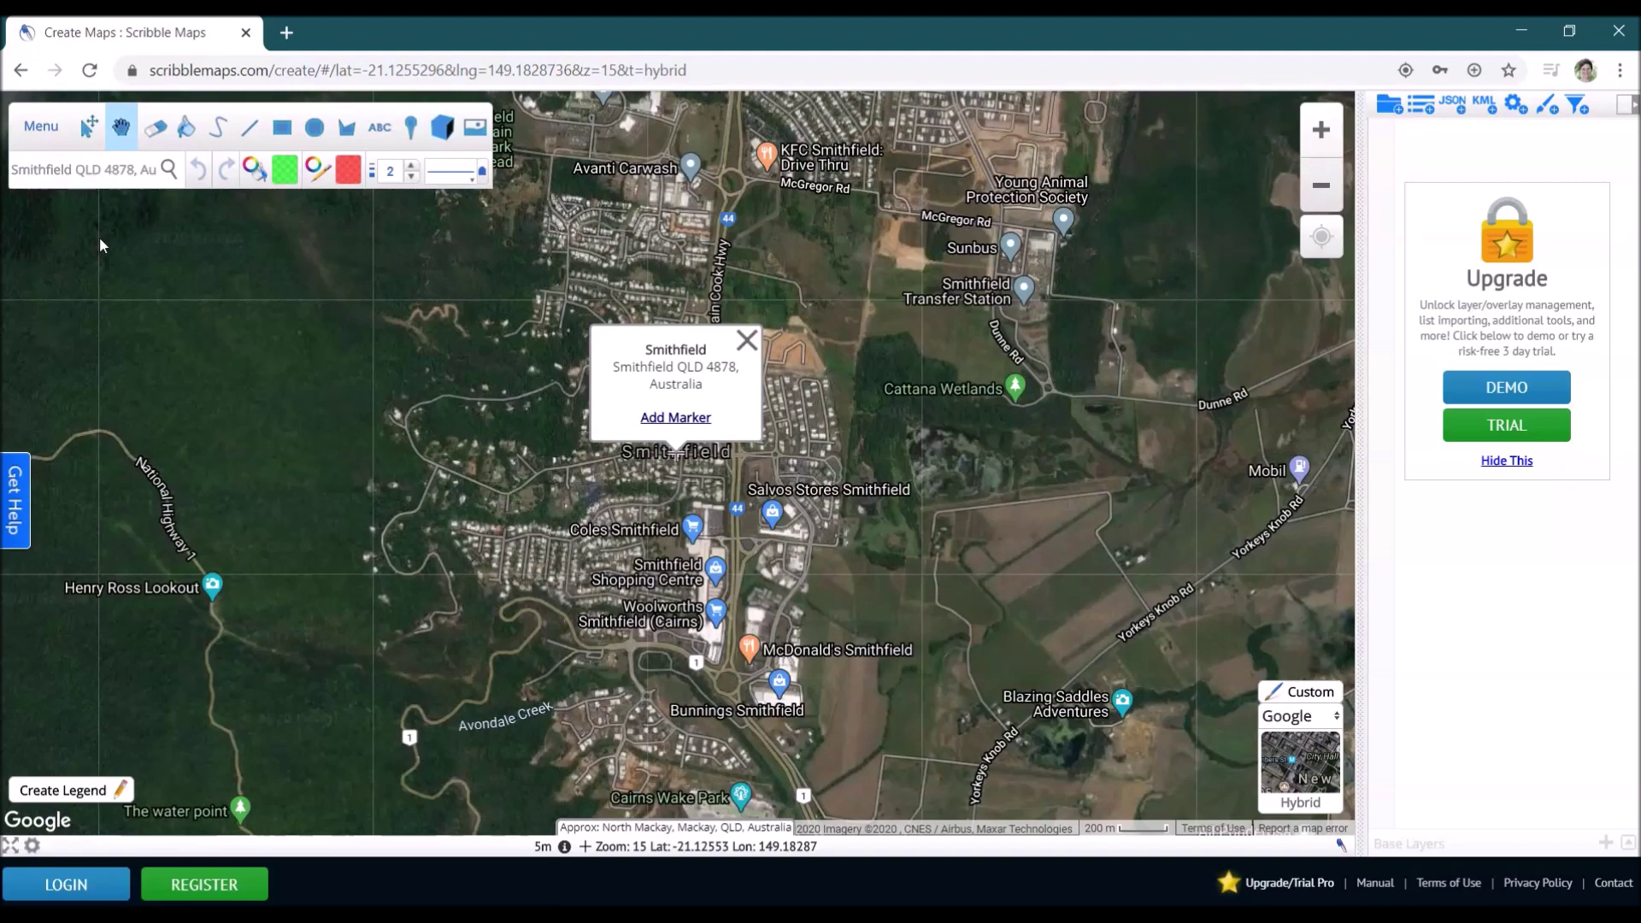
pyautogui.click(755, 345)
# Center the view on the schools and switch the base map to Satellite imagery.
pyautogui.moveTo(766, 275); pyautogui.dragTo(815, 611)
pyautogui.moveTo(889, 347)
pyautogui.mouseDown()
pyautogui.moveTo(917, 425)
pyautogui.moveTo(911, 371)
pyautogui.mouseUp()
pyautogui.click(919, 393)
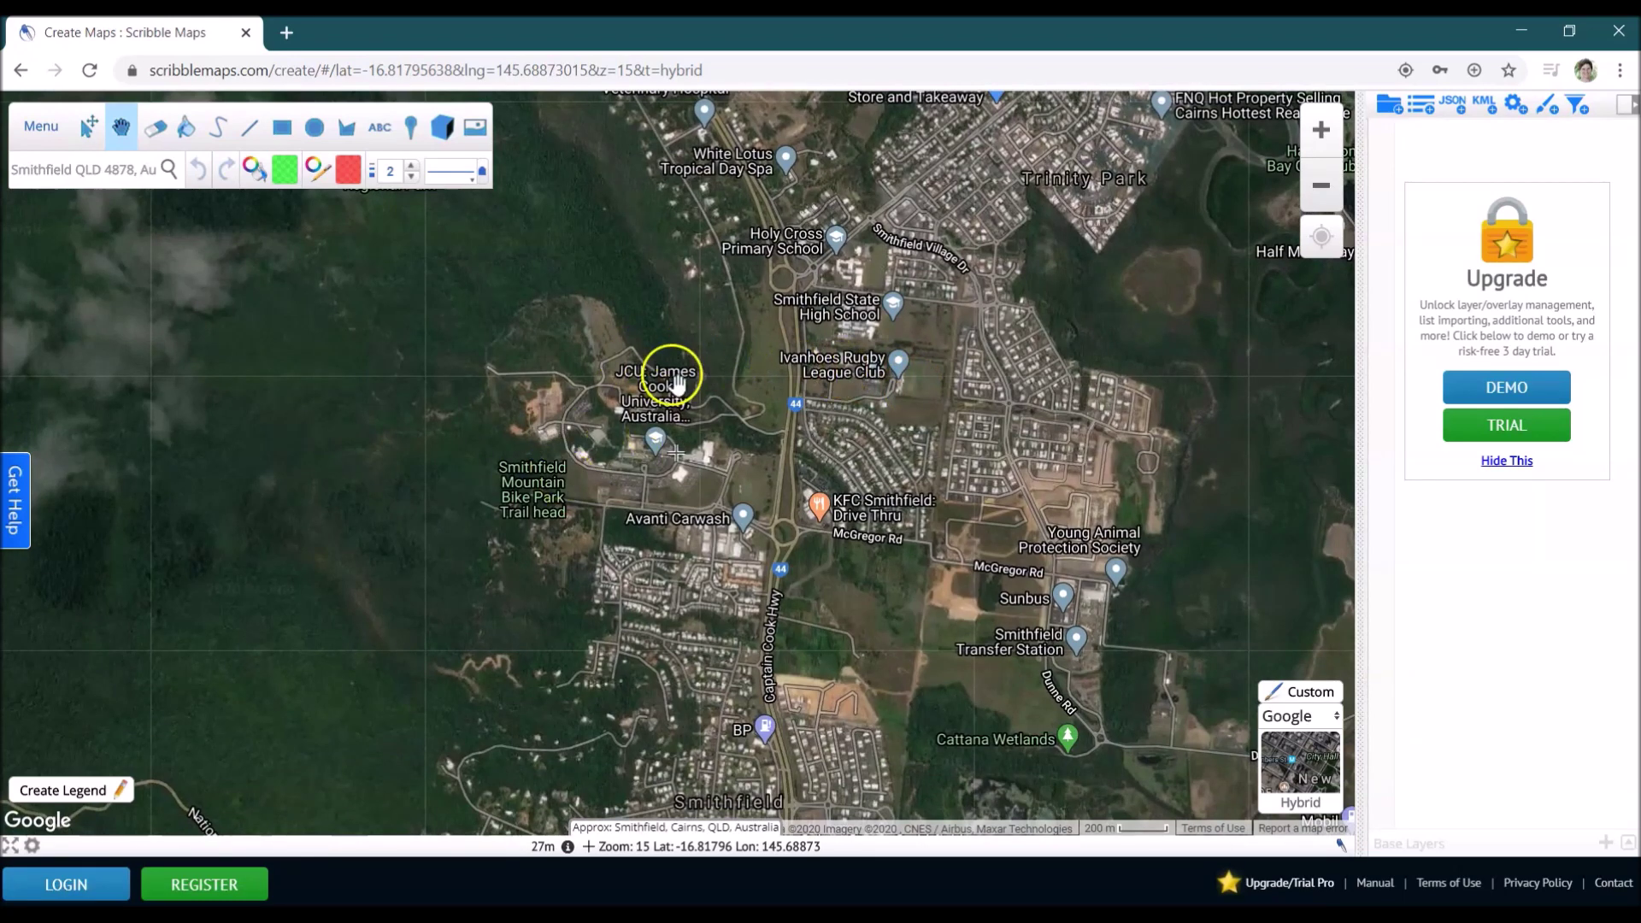
pyautogui.click(1303, 763)
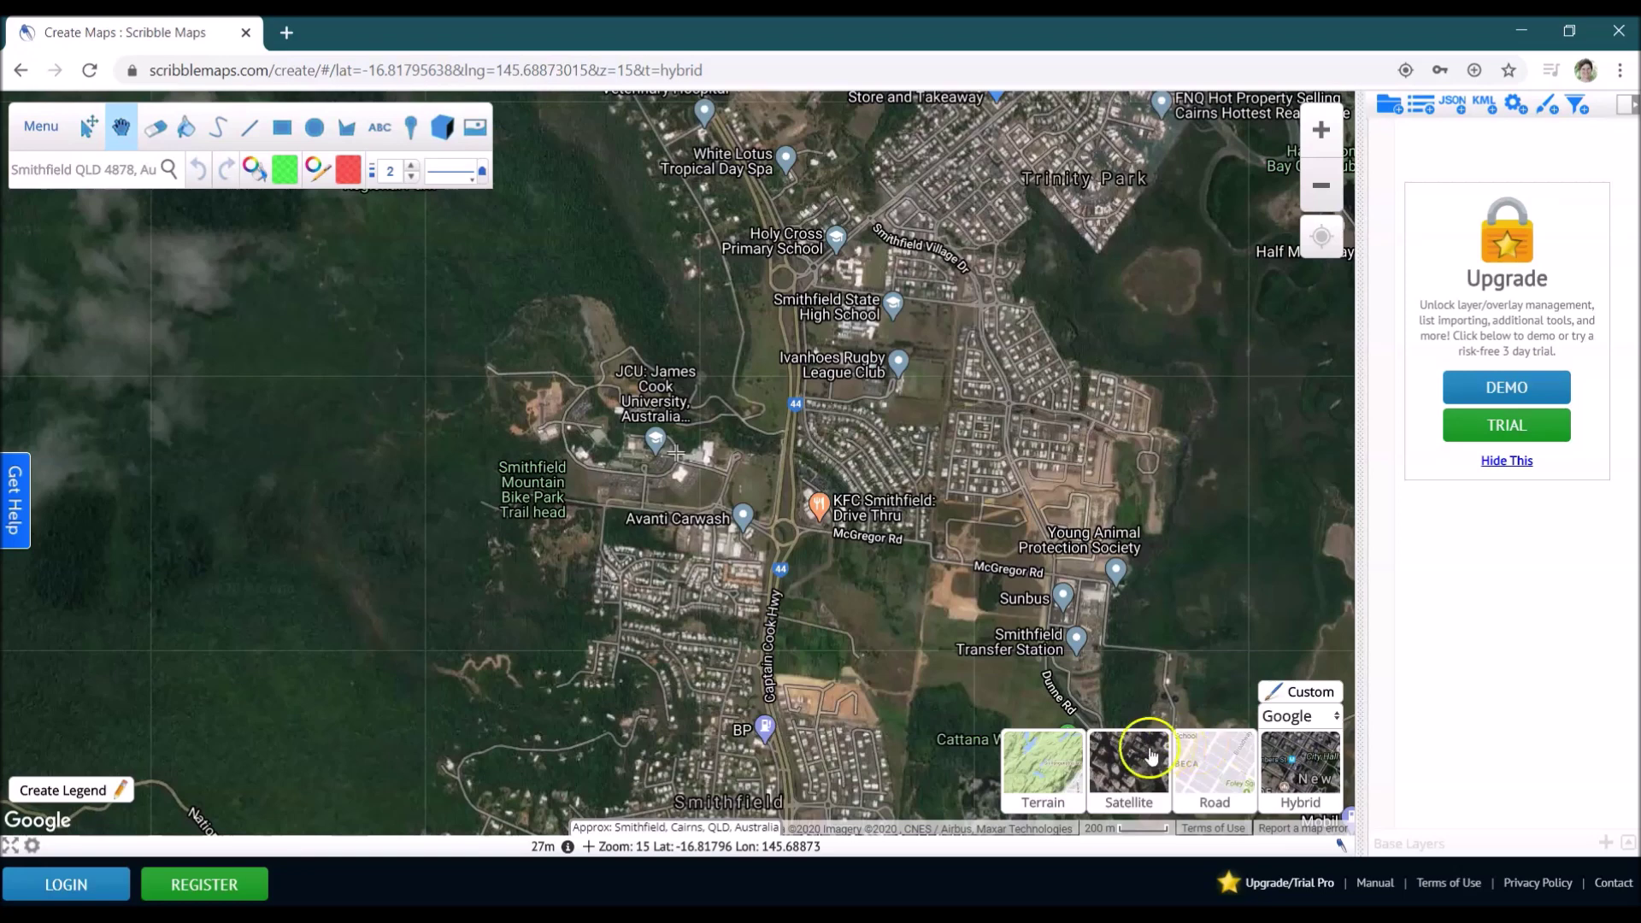
pyautogui.click(1128, 765)
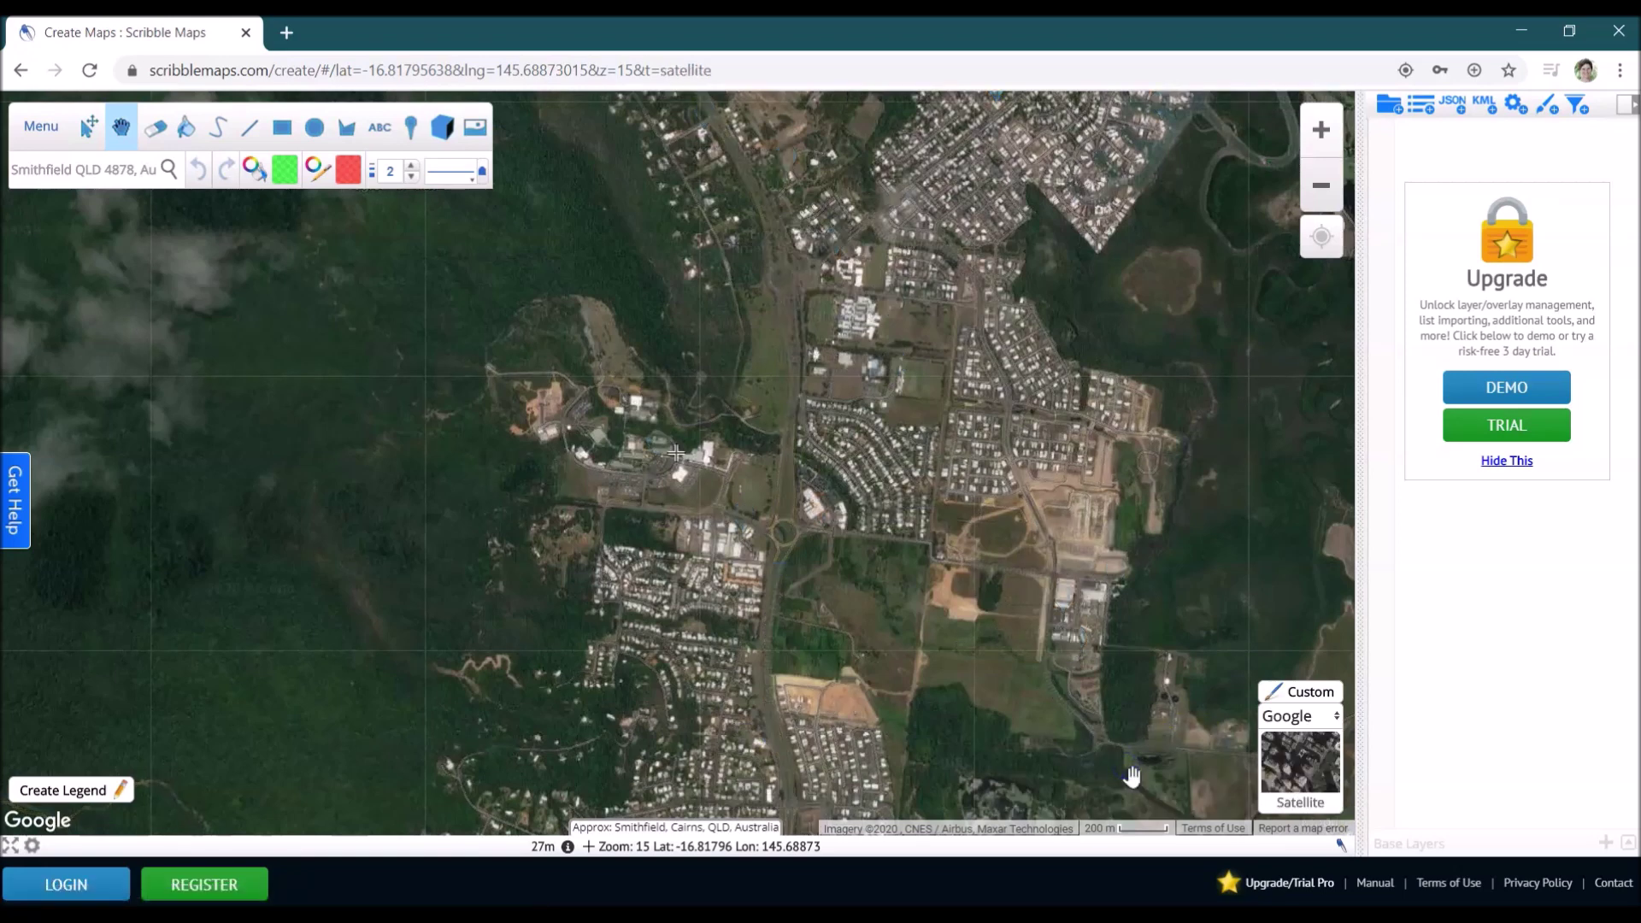
pyautogui.click(1125, 757)
# Create a legend with a toggleable polygon category 'Boundary' filled yellow #E1FF14.
pyautogui.click(75, 794)
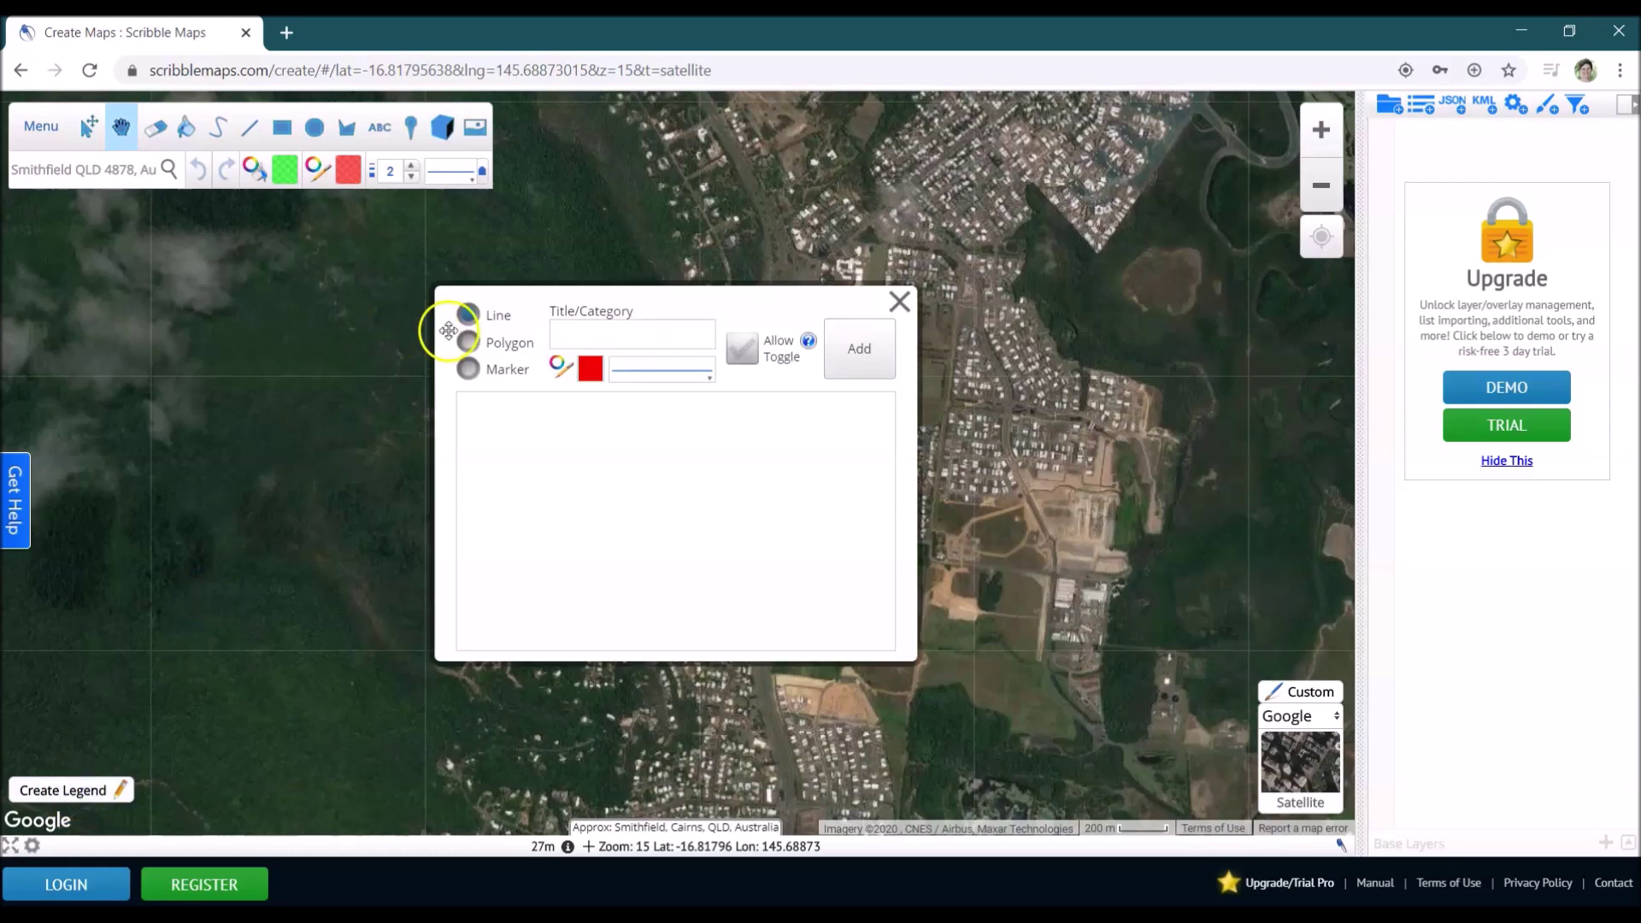
pyautogui.click(470, 344)
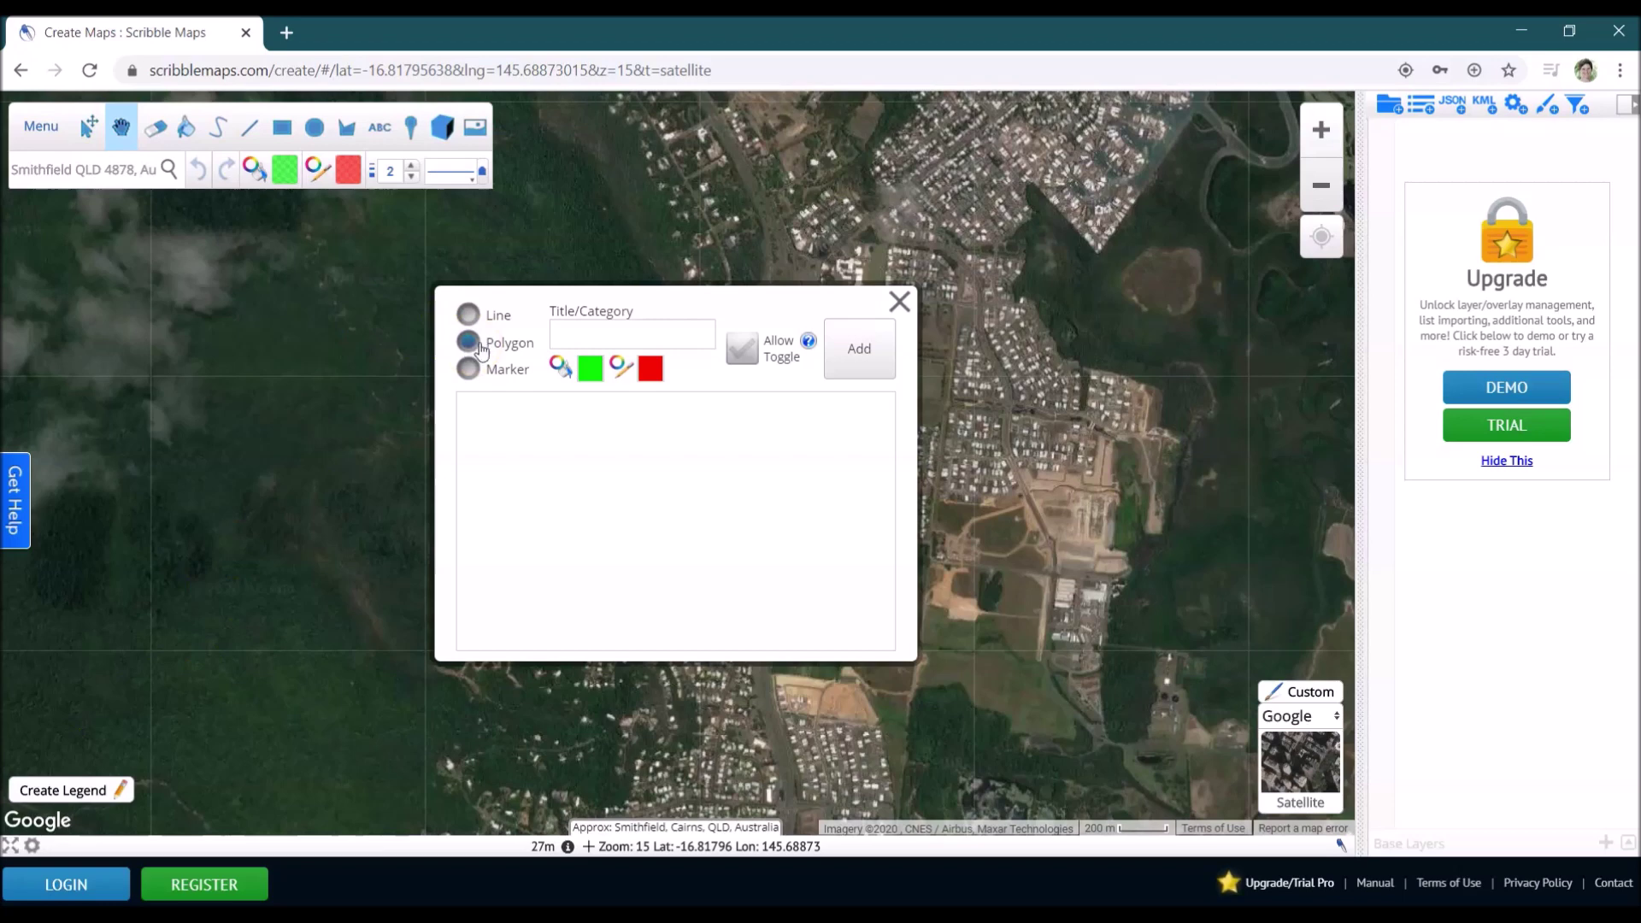
pyautogui.click(579, 327)
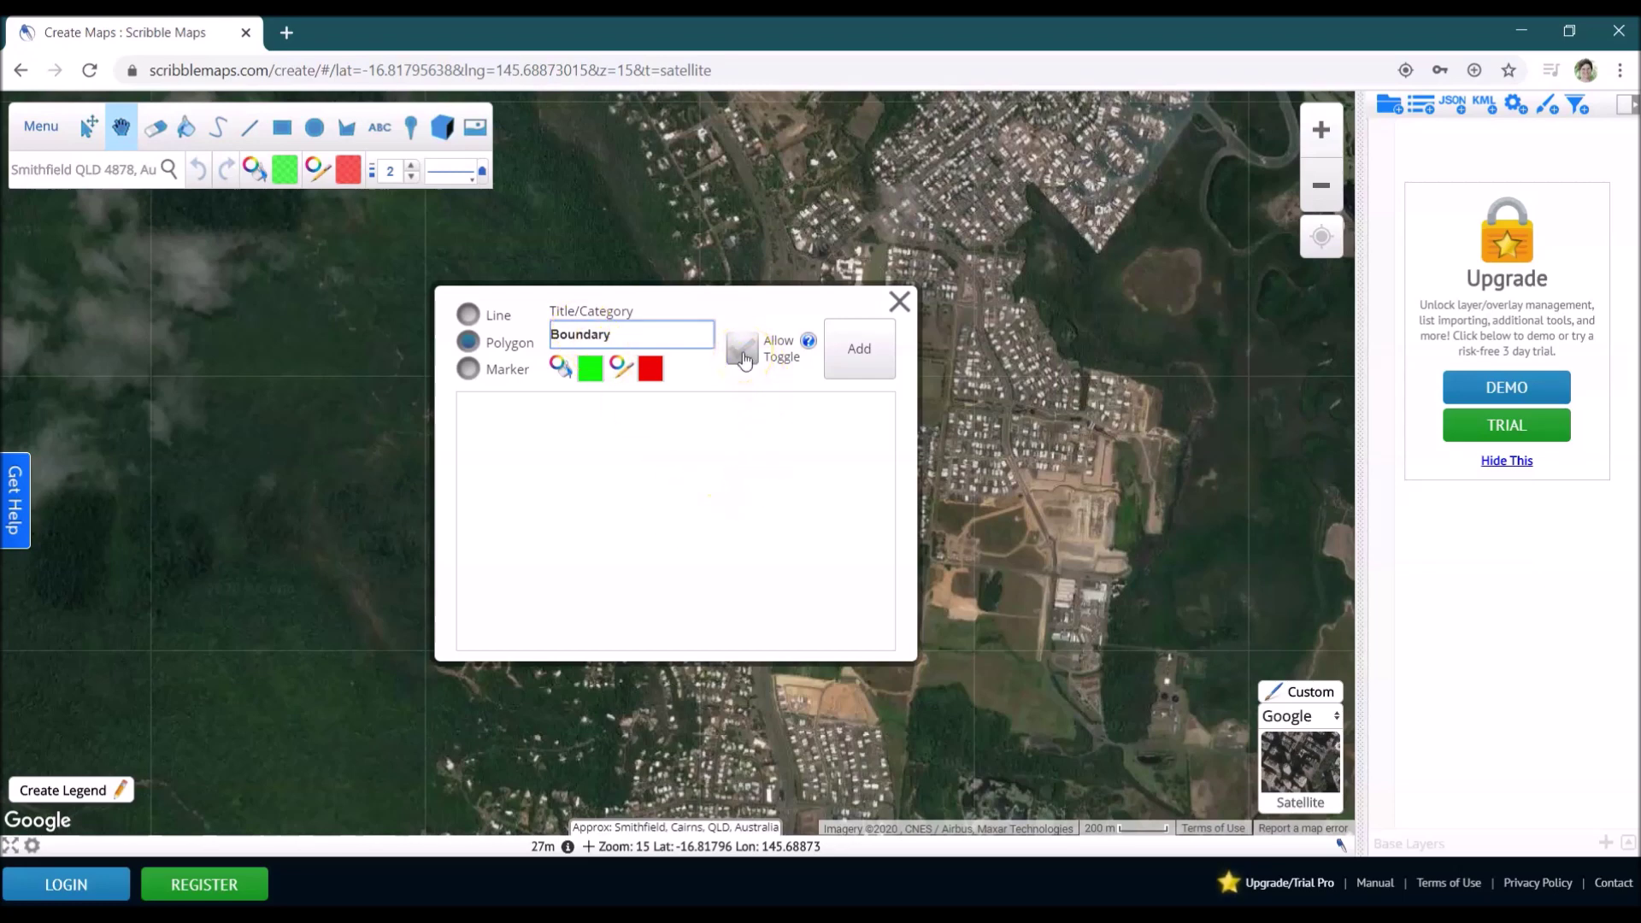
pyautogui.click(741, 350)
pyautogui.click(589, 370)
pyautogui.click(626, 406)
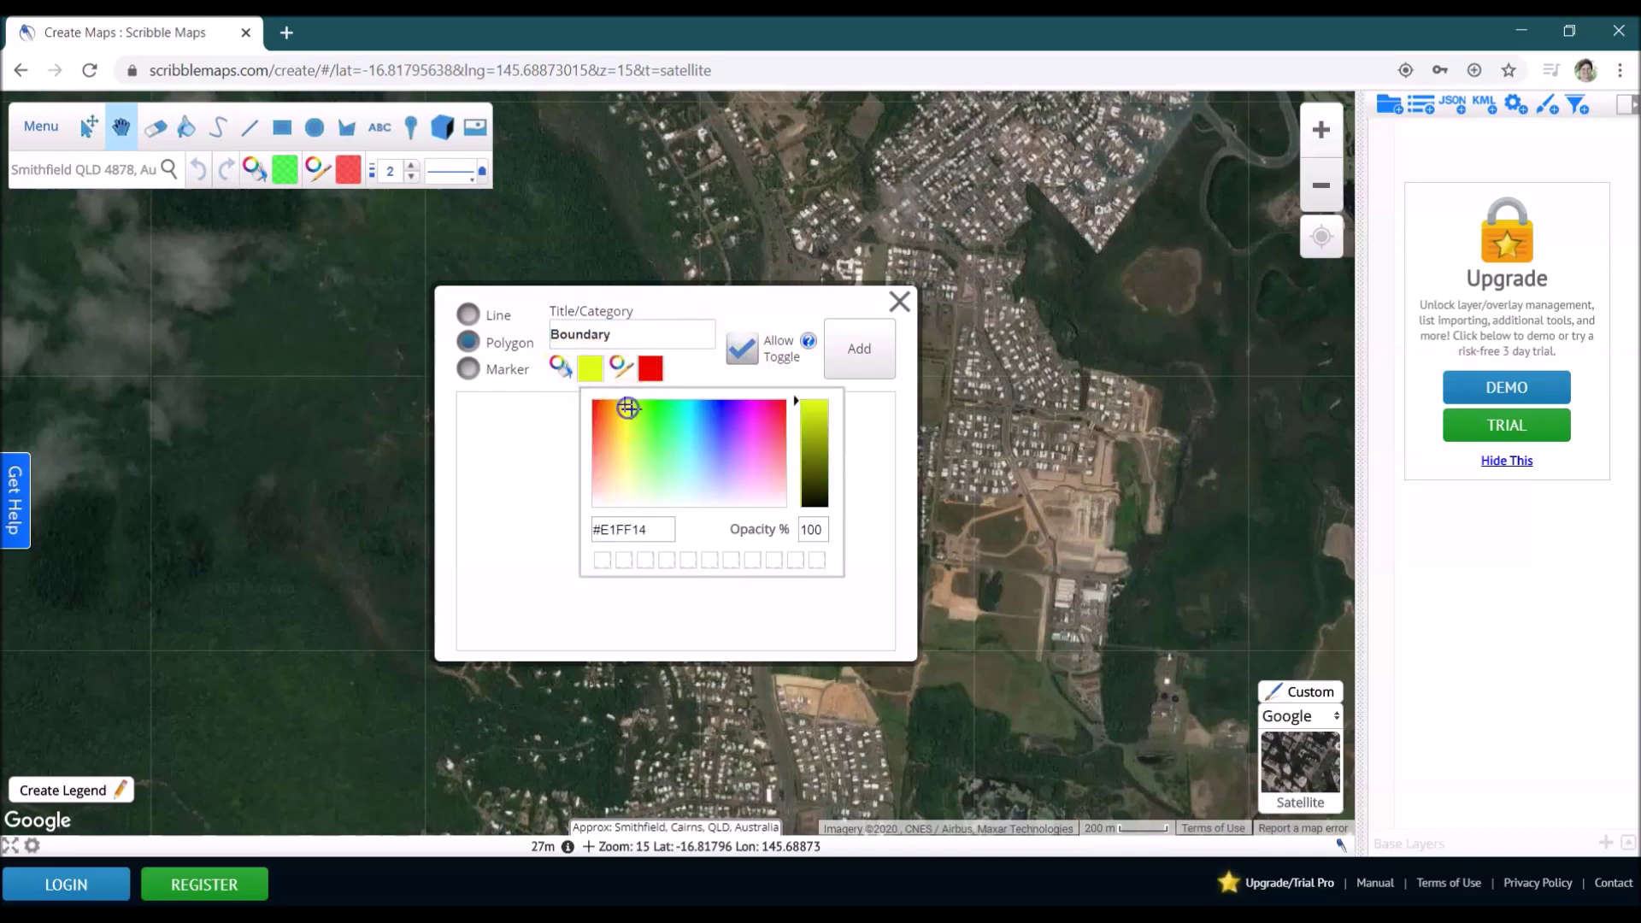
pyautogui.click(852, 351)
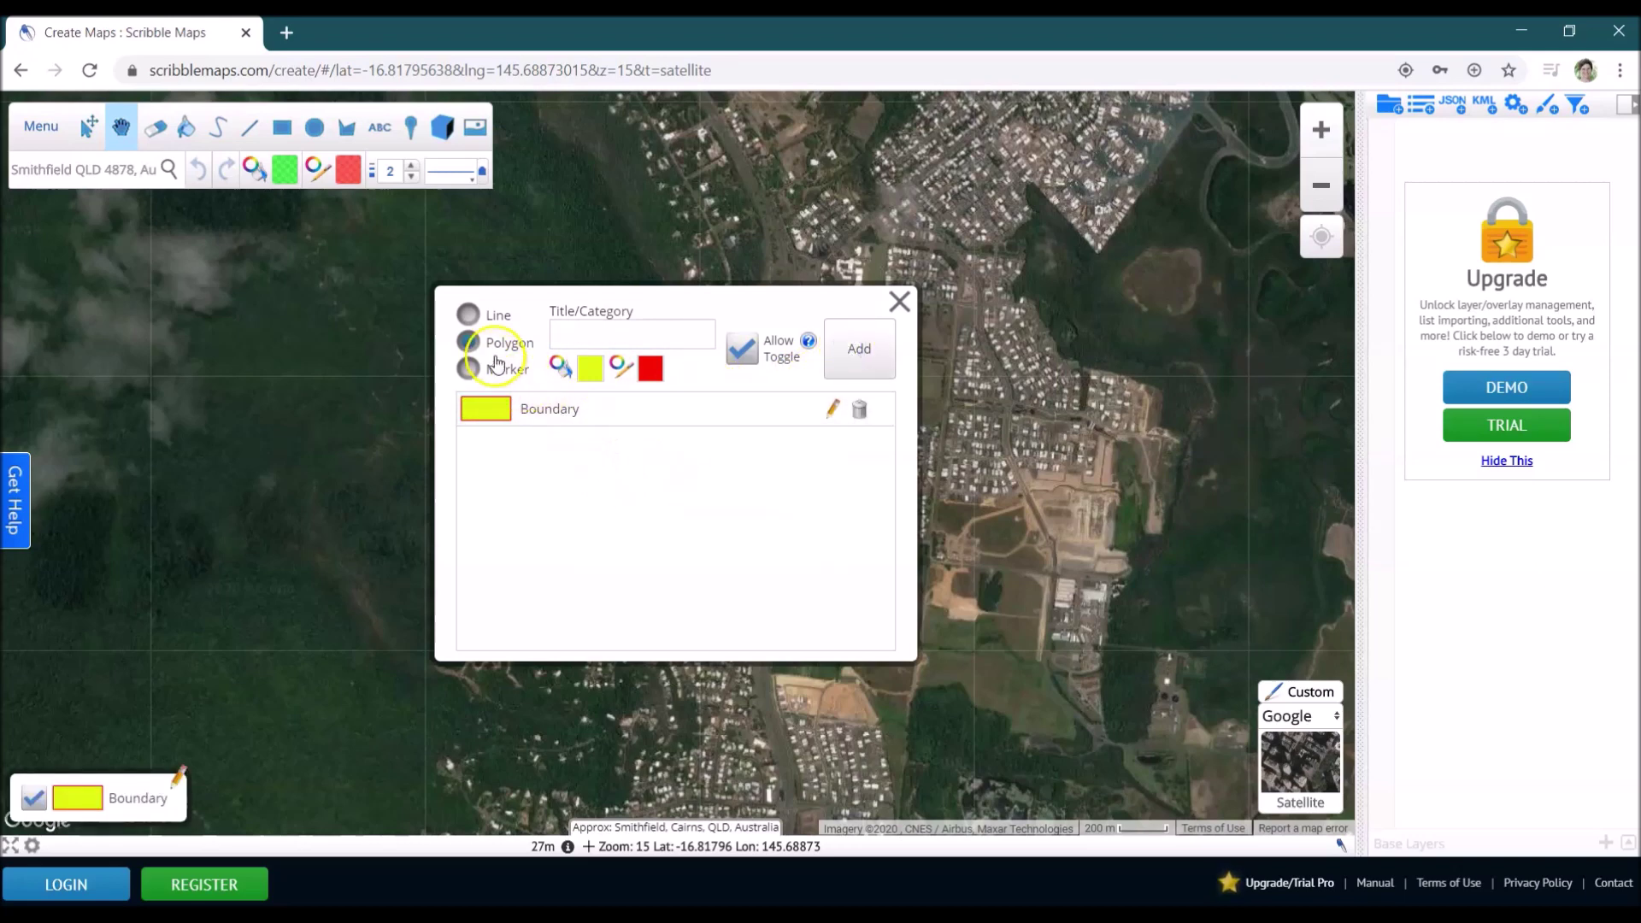
# Add a 'Trees' polygon category with dark green #38910A fill, then close the legend editor.
pyautogui.click(590, 332)
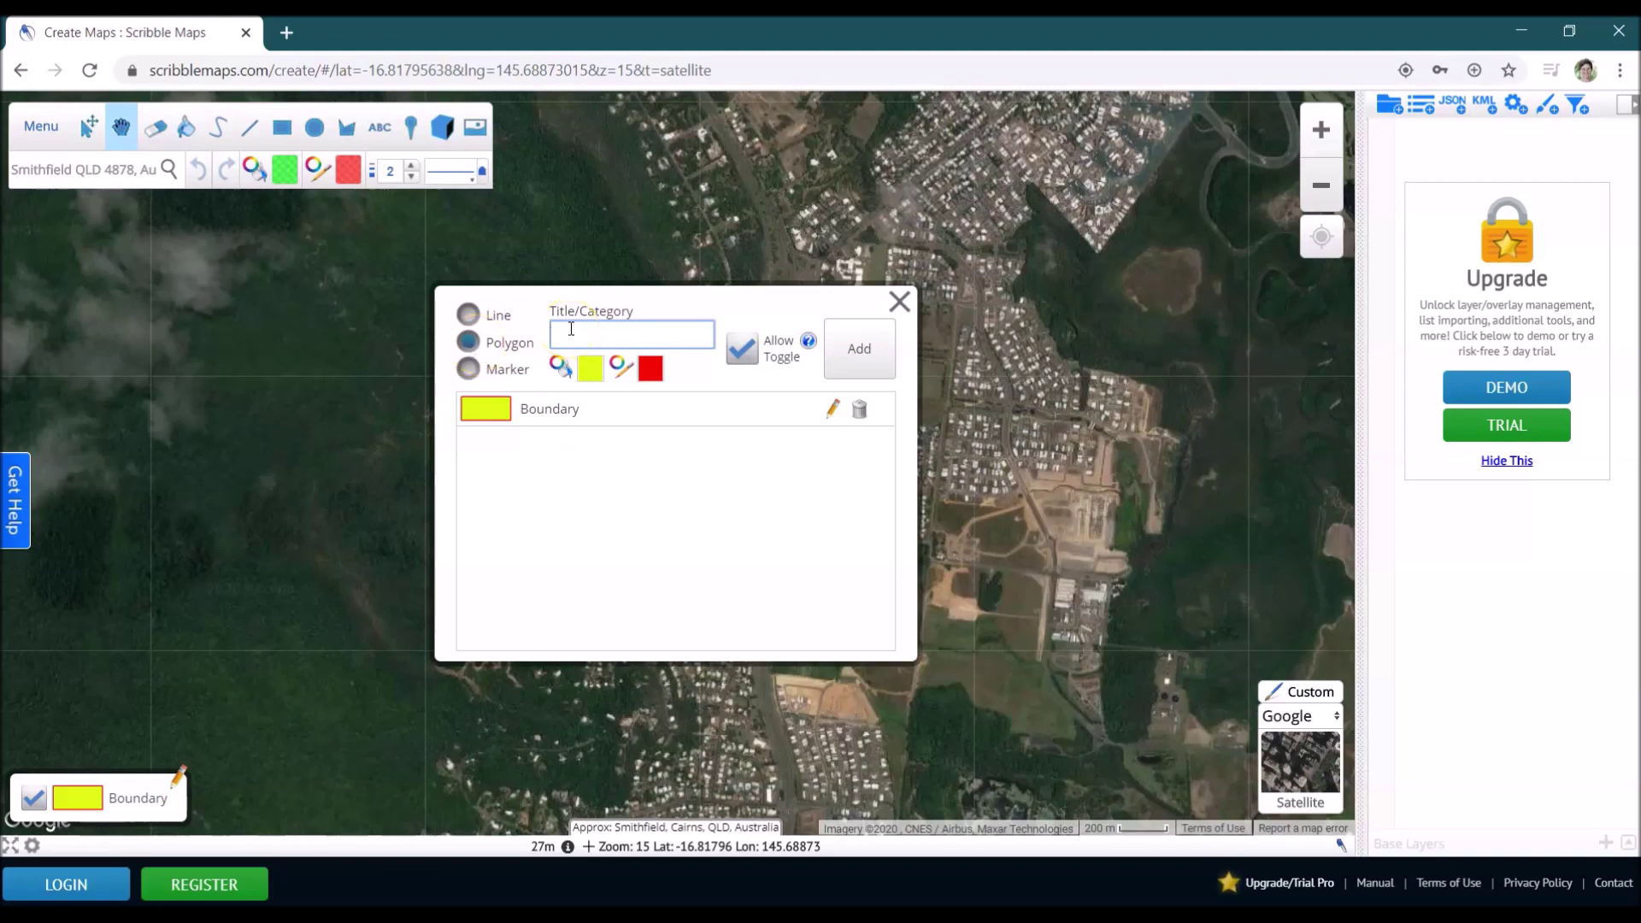
pyautogui.click(589, 368)
pyautogui.click(645, 406)
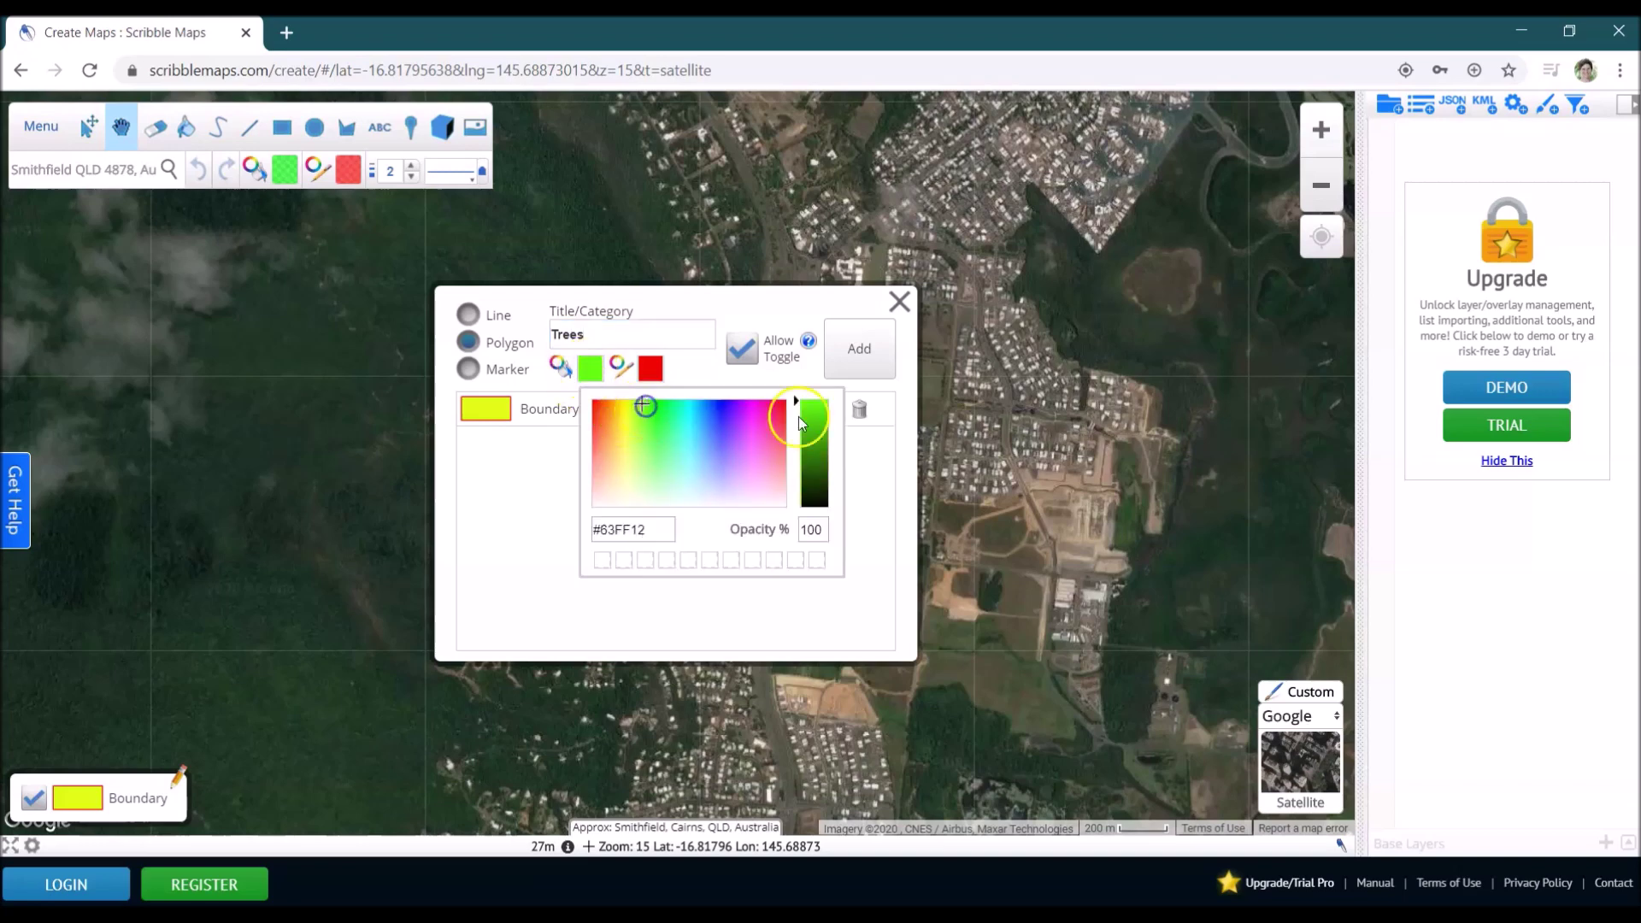
pyautogui.moveTo(797, 403); pyautogui.dragTo(794, 448)
pyautogui.click(862, 349)
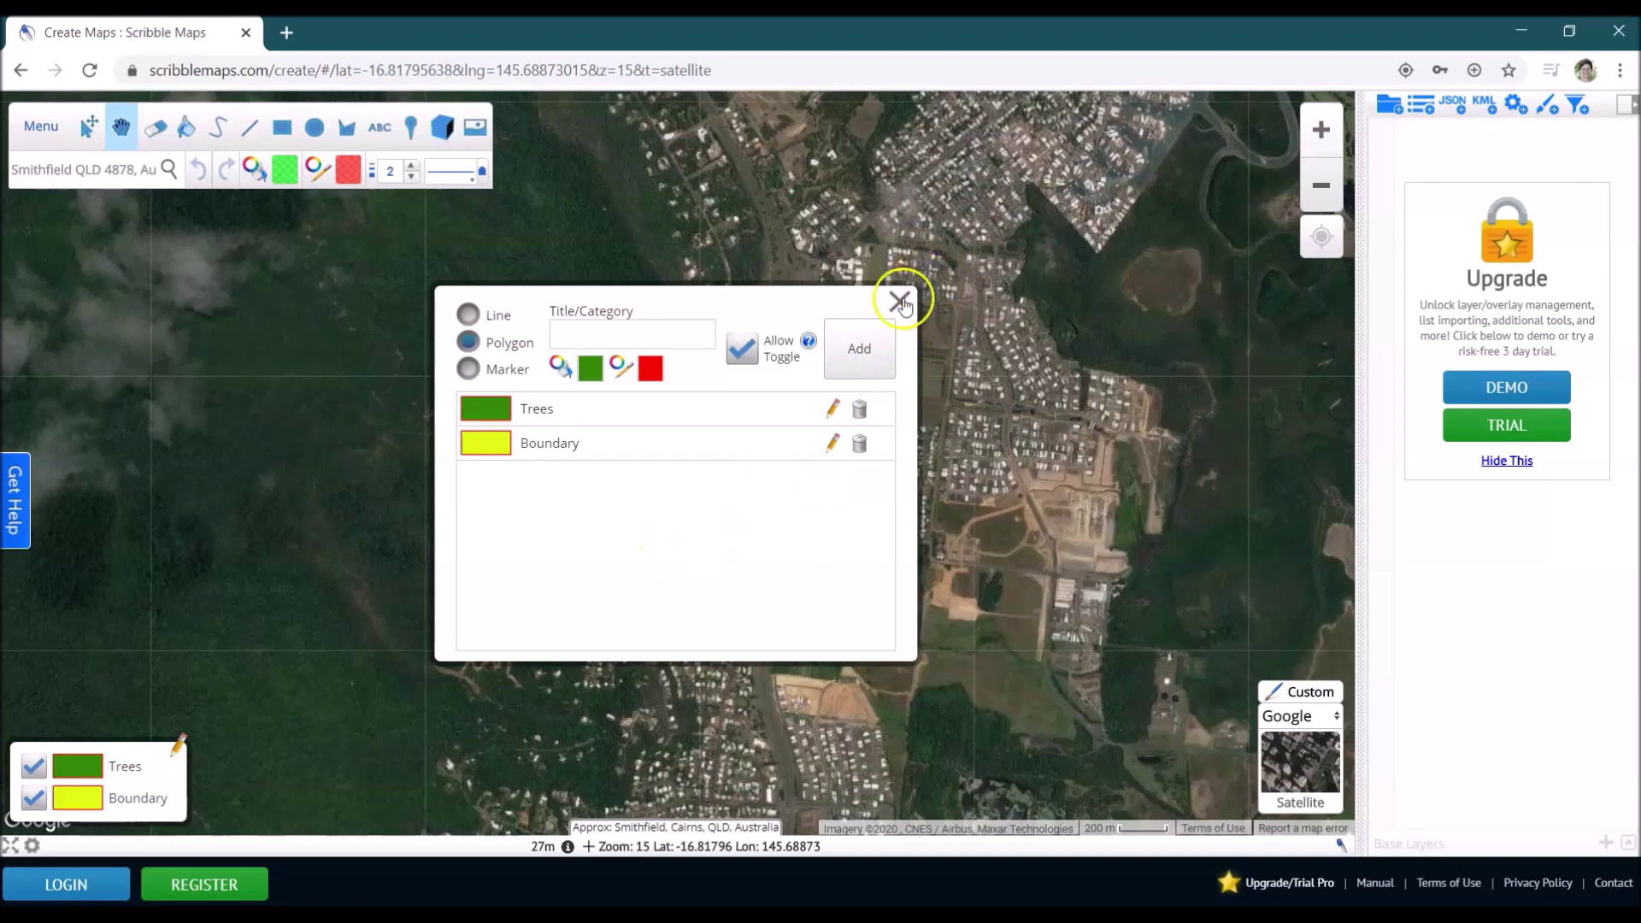
pyautogui.click(906, 296)
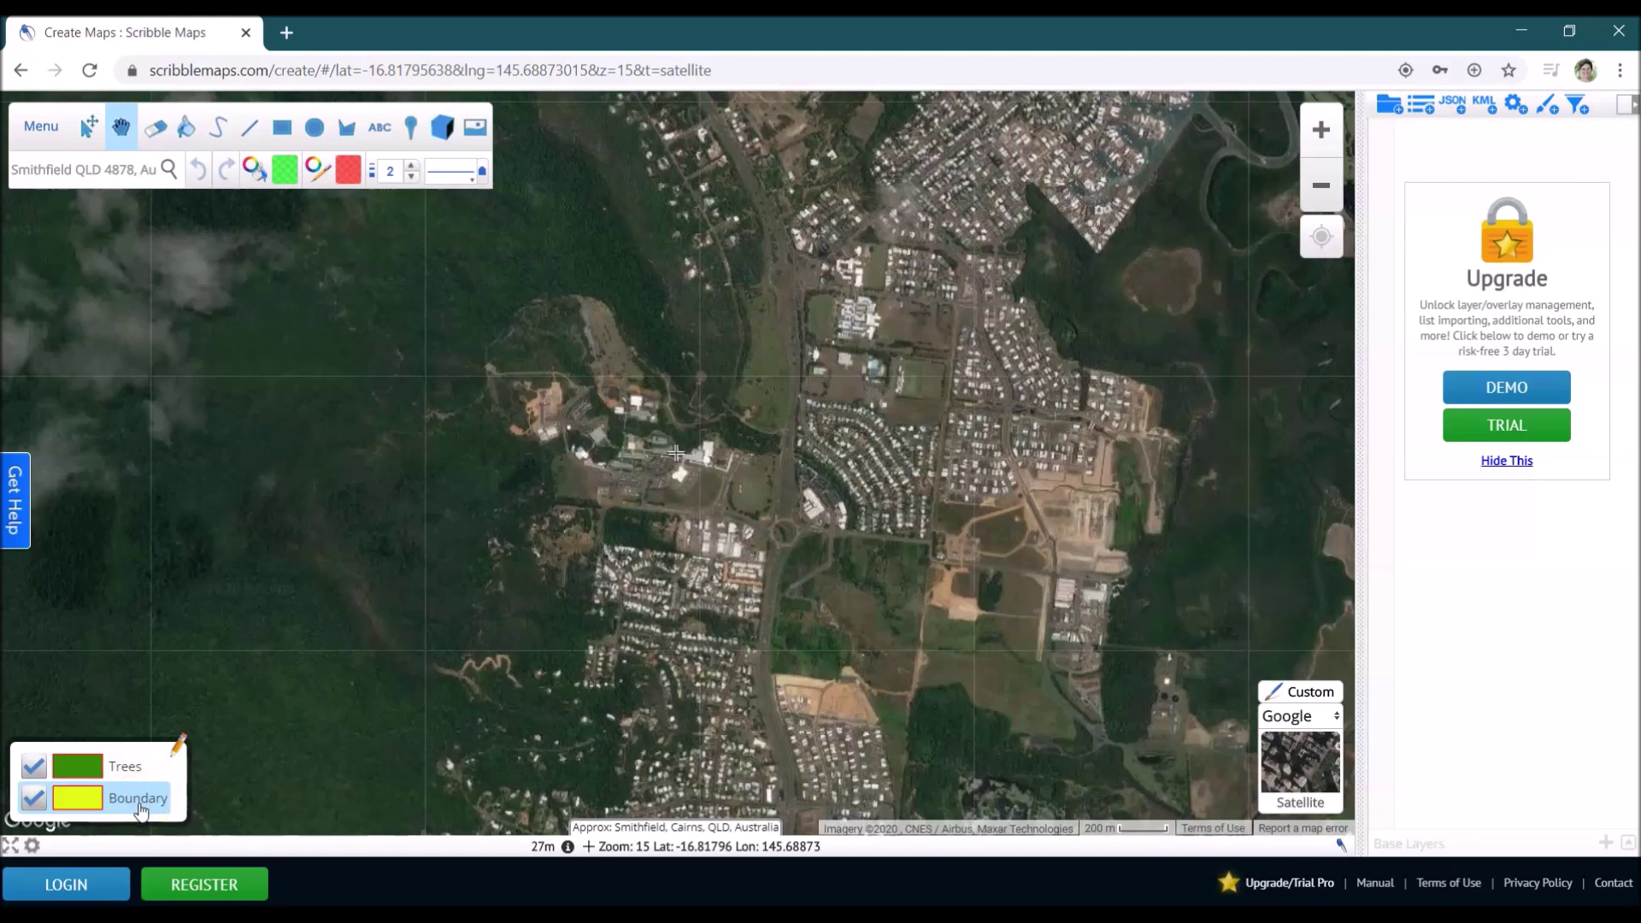
# Select the Boundary legend style and place the first boundary point beside the highway.
pyautogui.click(769, 542)
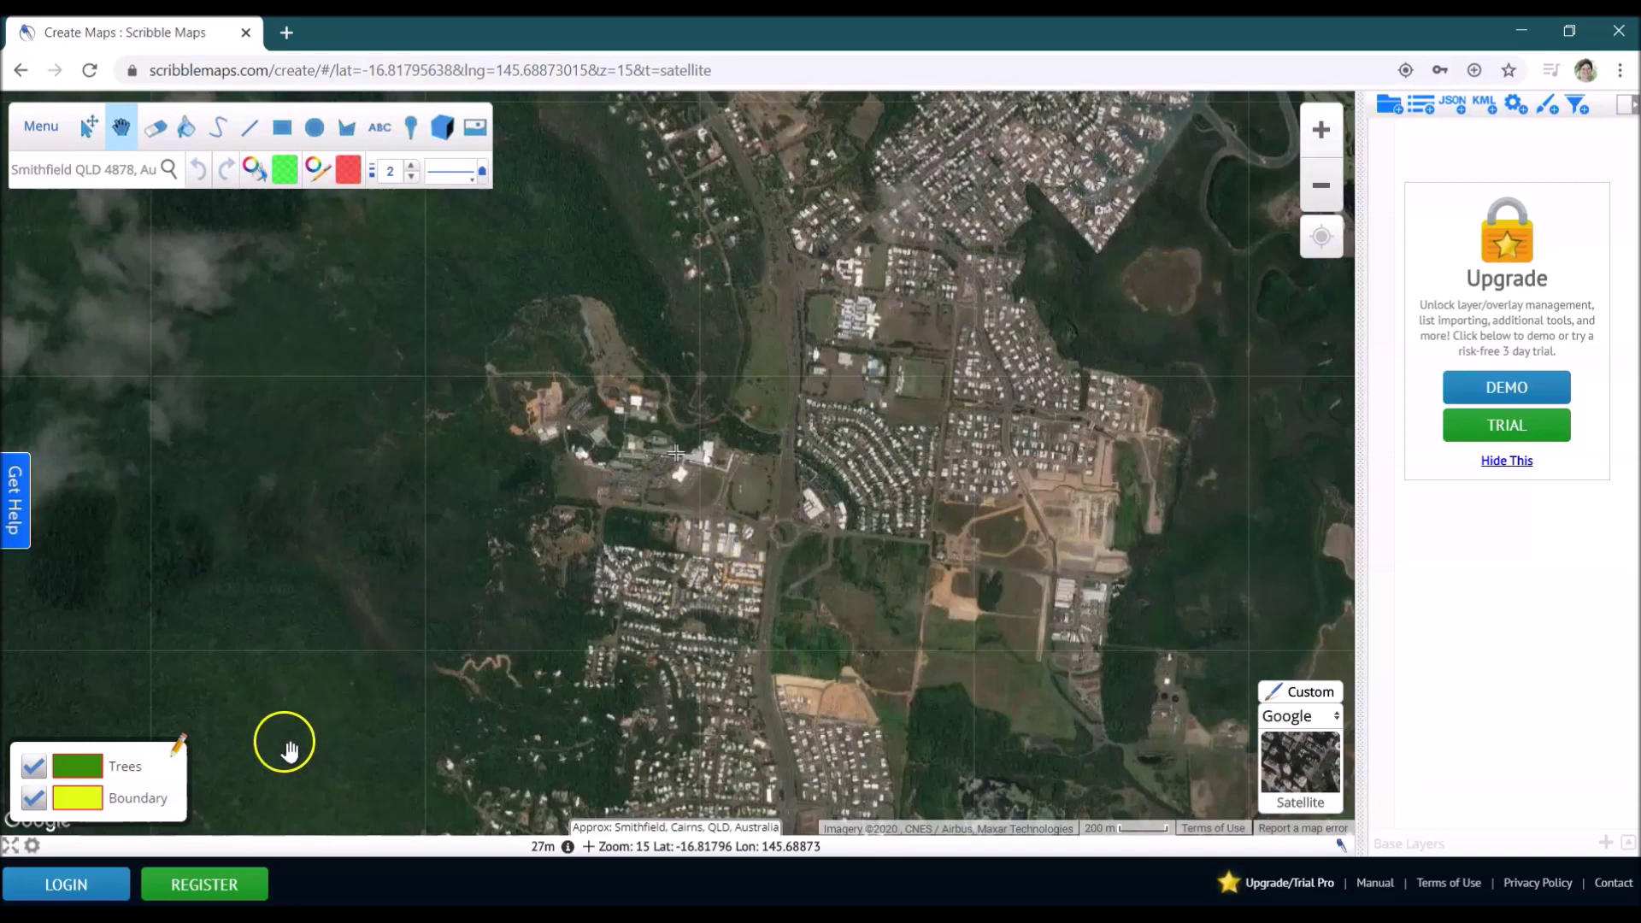
pyautogui.click(140, 799)
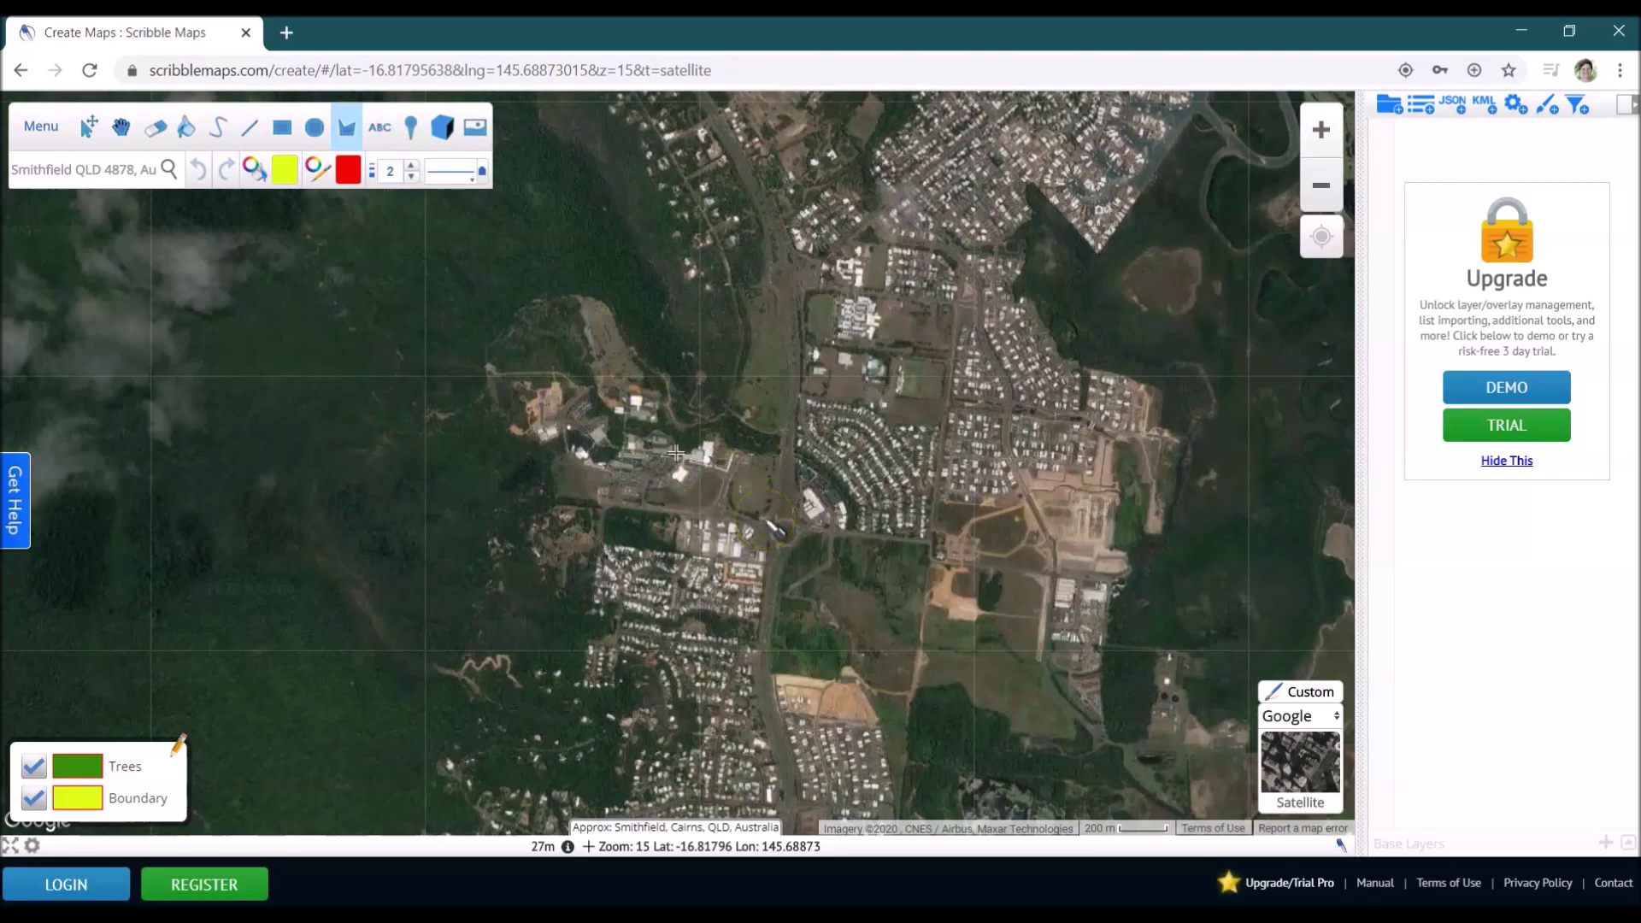
pyautogui.click(765, 519)
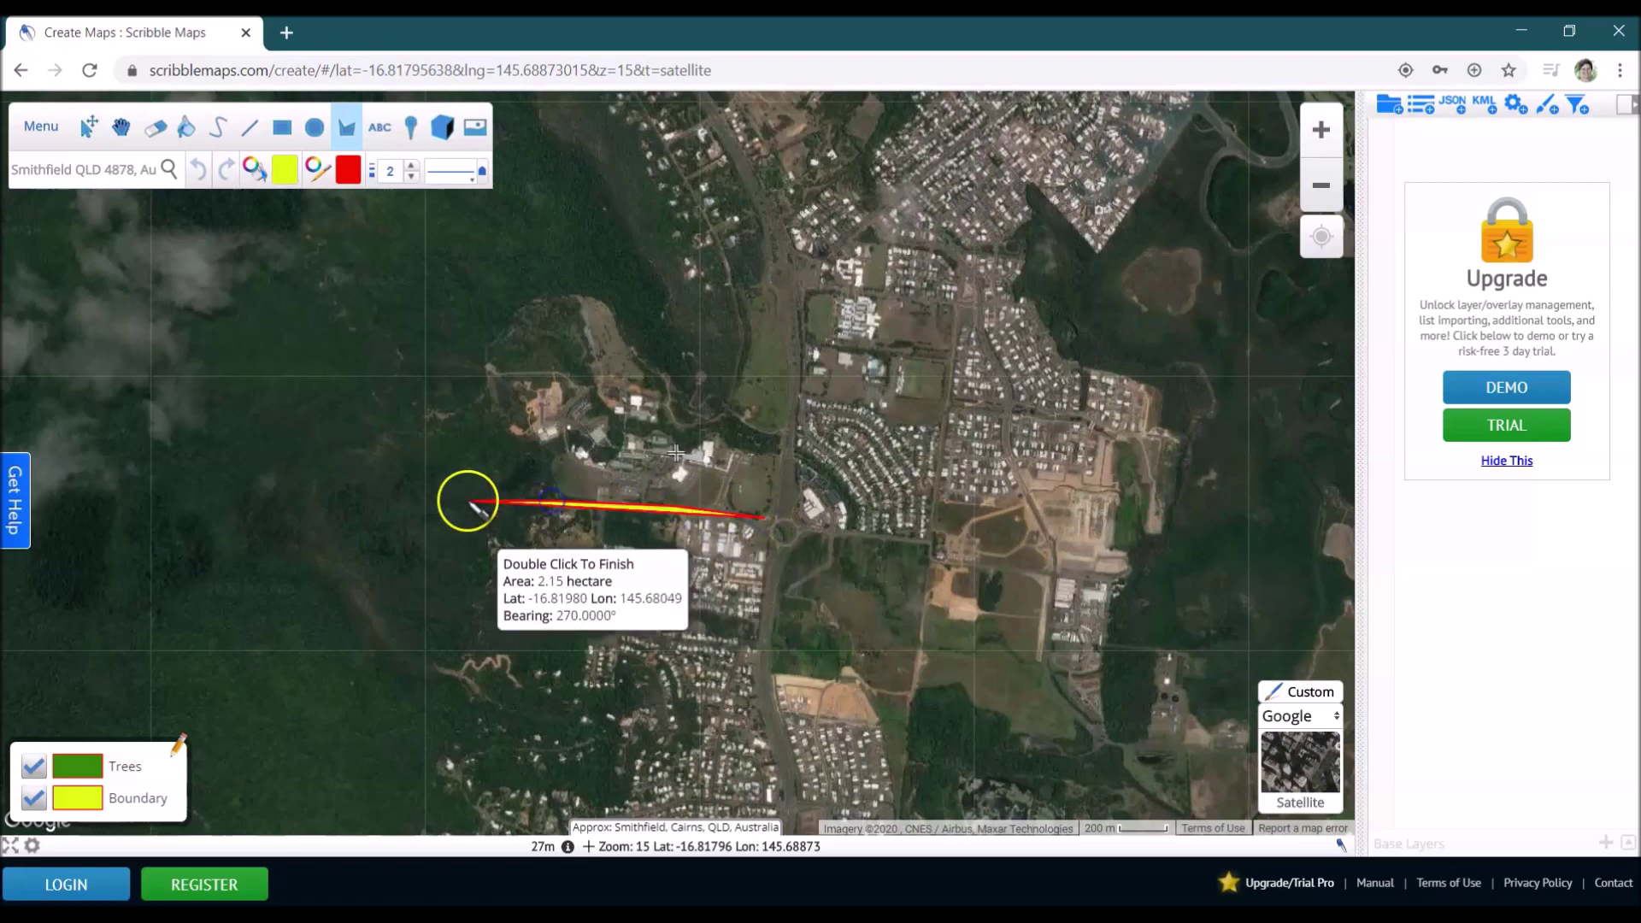
# Trace the school grounds' west, top and east sides, finishing a ~136-hectare boundary polygon.
pyautogui.click(462, 499)
pyautogui.click(435, 329)
pyautogui.click(467, 272)
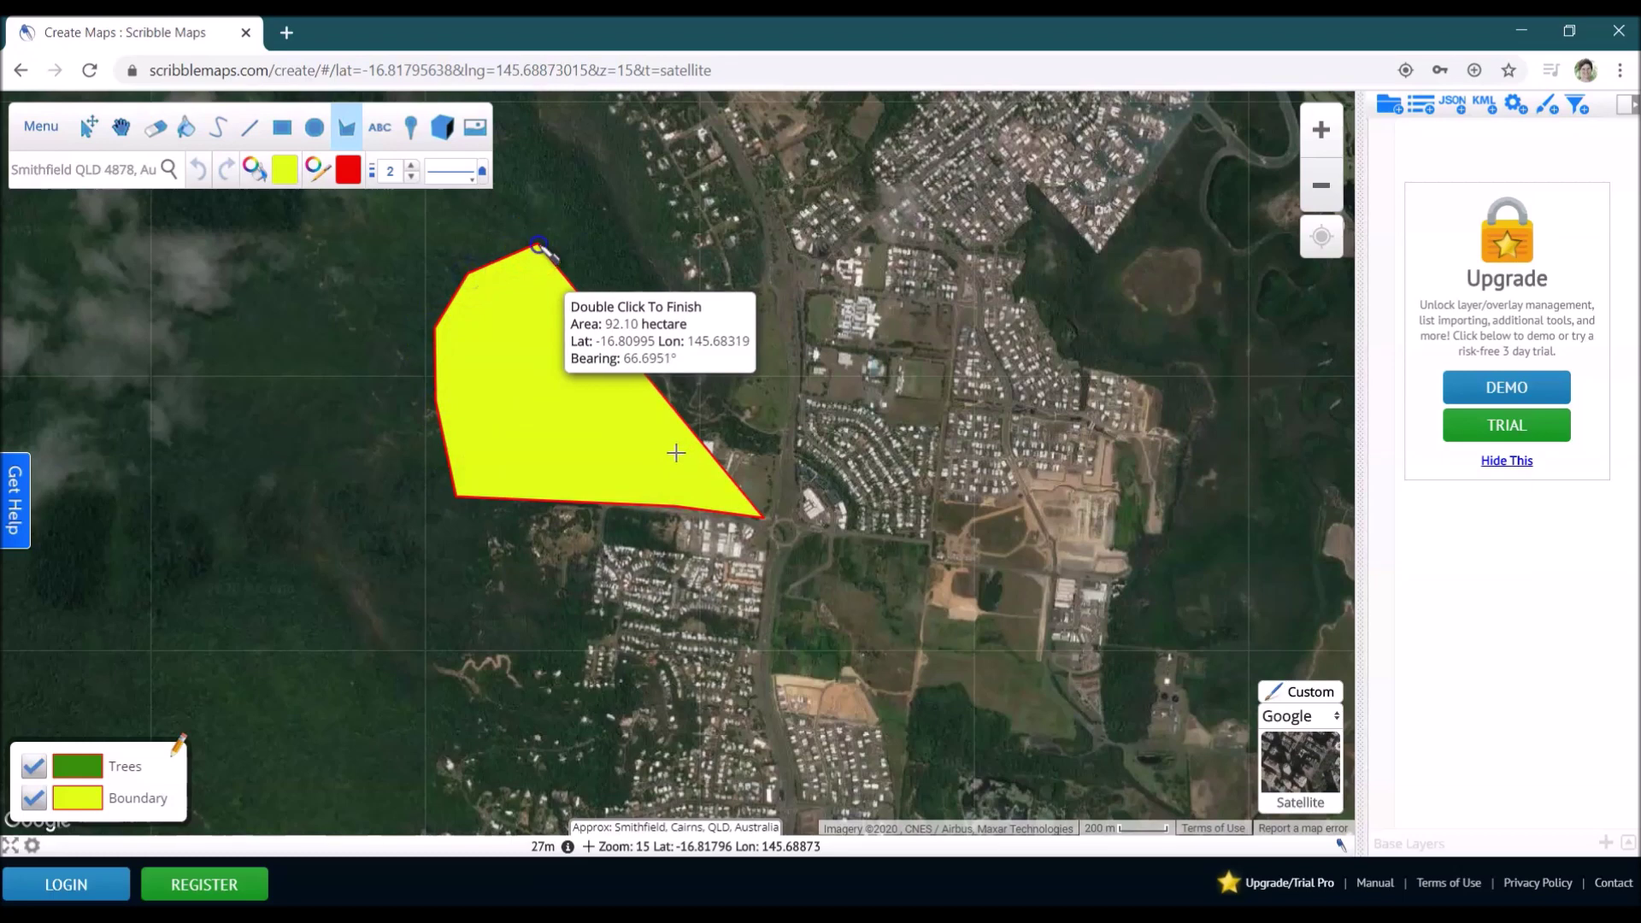
pyautogui.click(539, 246)
pyautogui.click(599, 256)
pyautogui.click(658, 299)
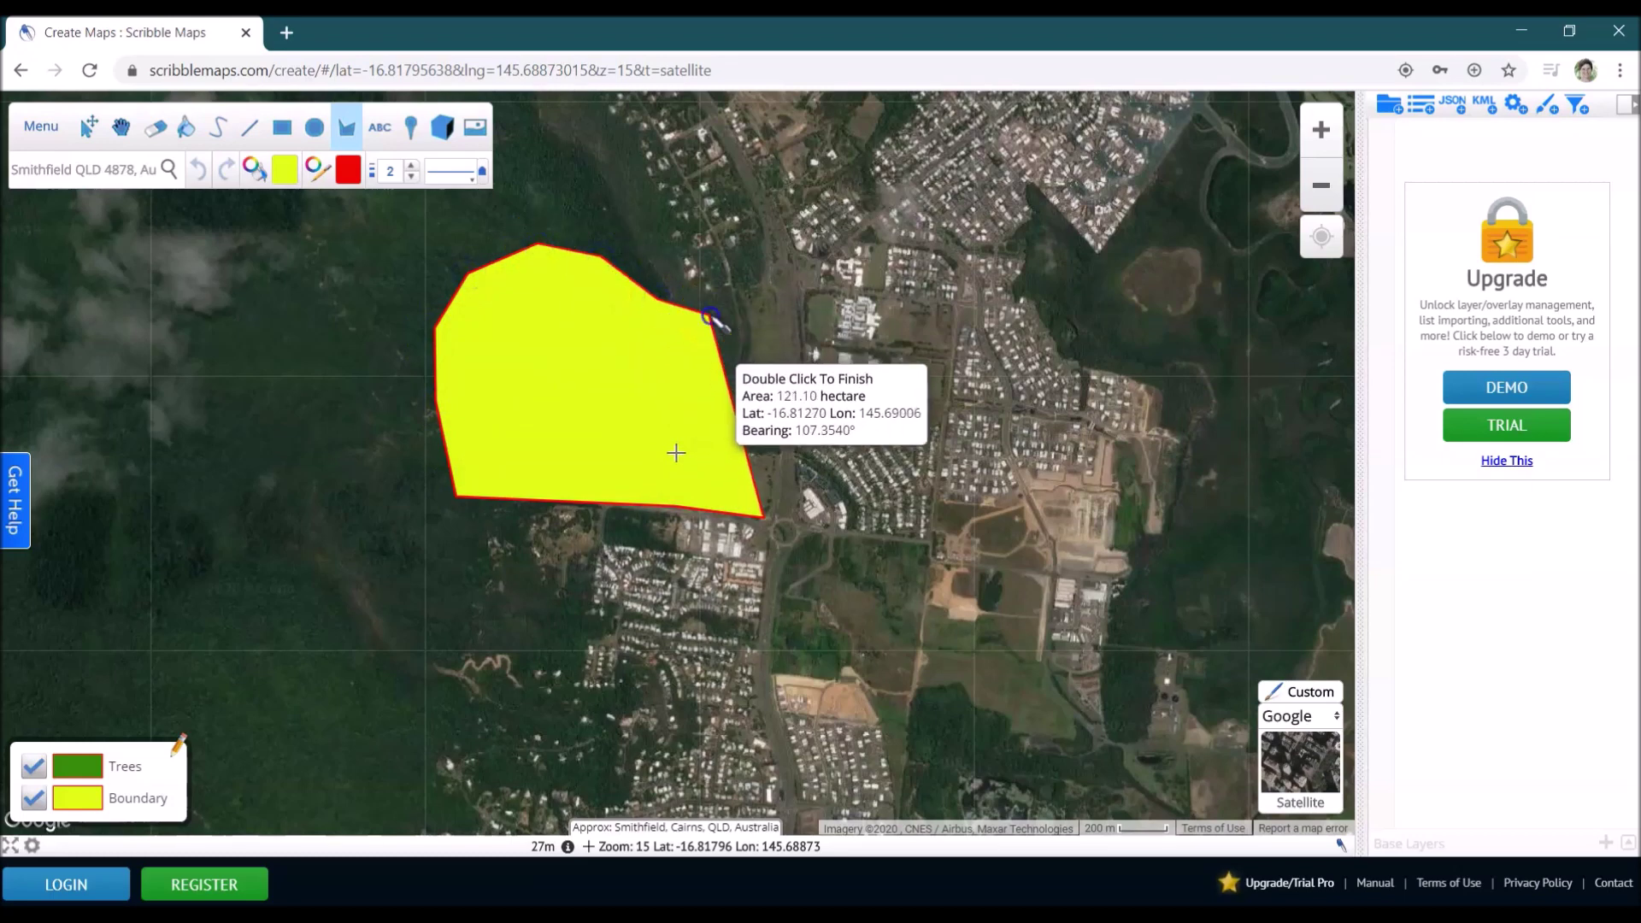
pyautogui.click(778, 337)
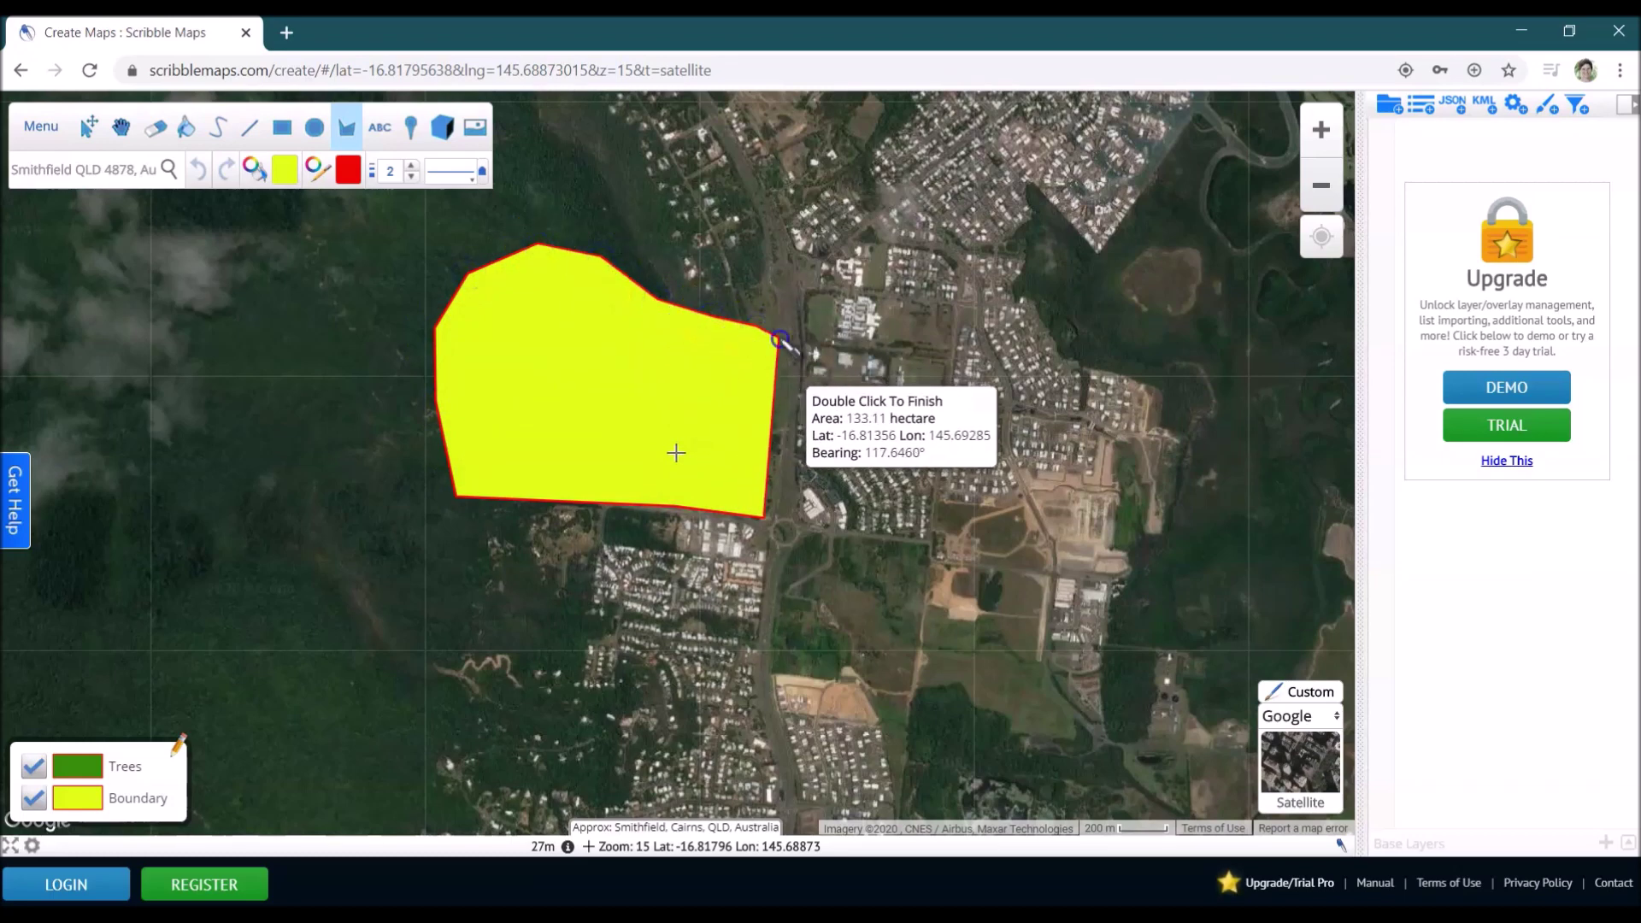
pyautogui.click(788, 380)
pyautogui.click(785, 459)
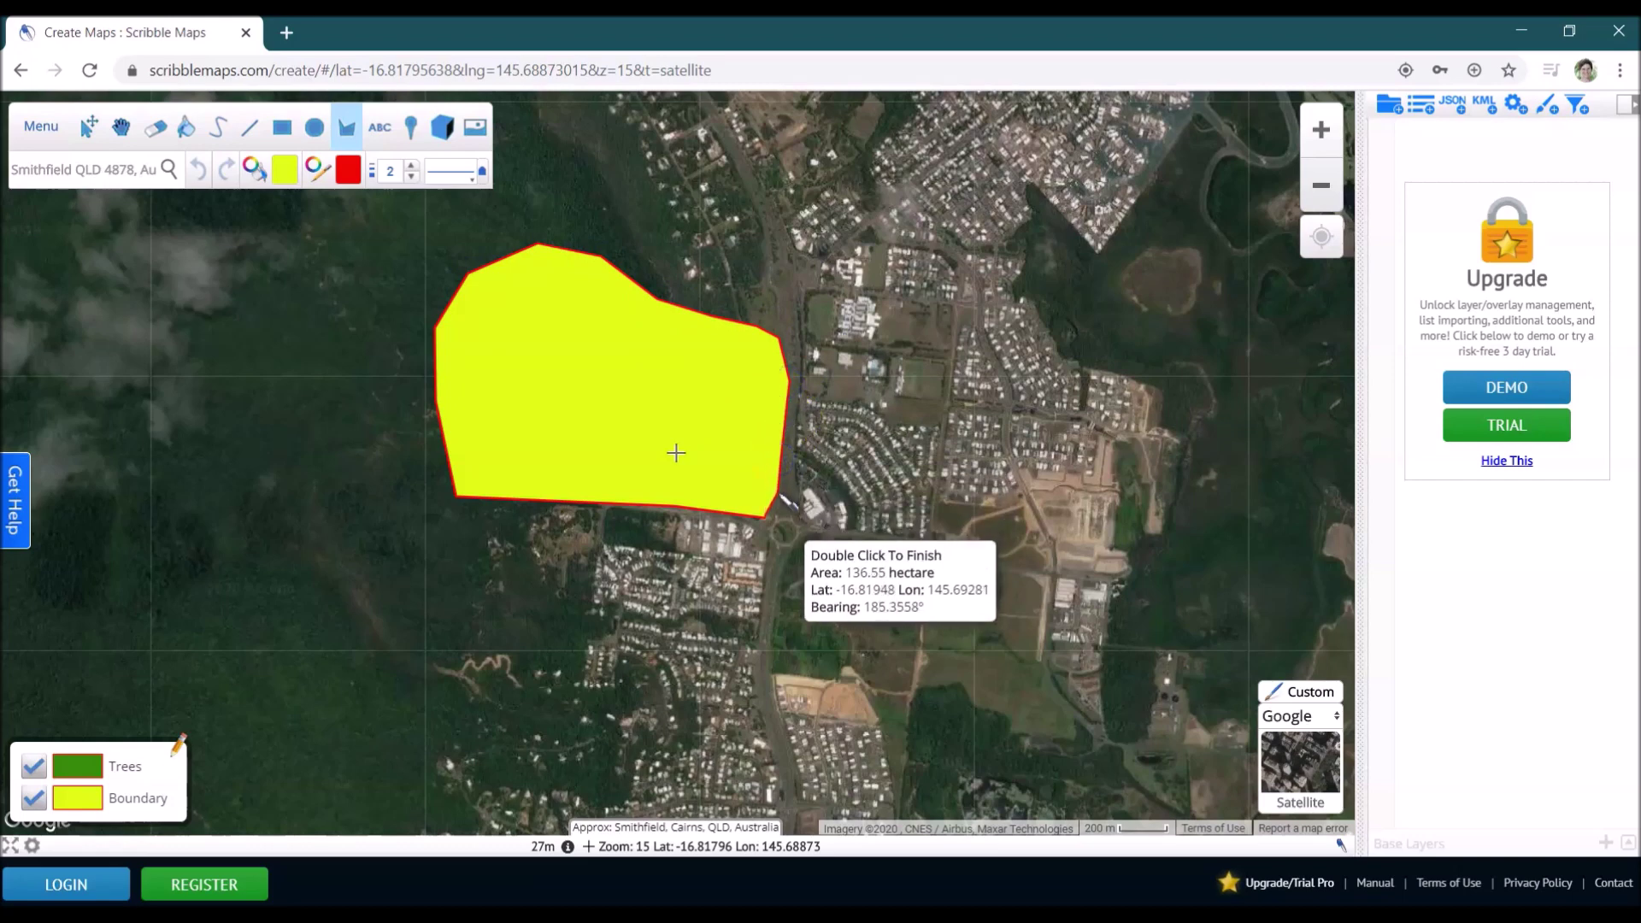
pyautogui.doubleClick(775, 514)
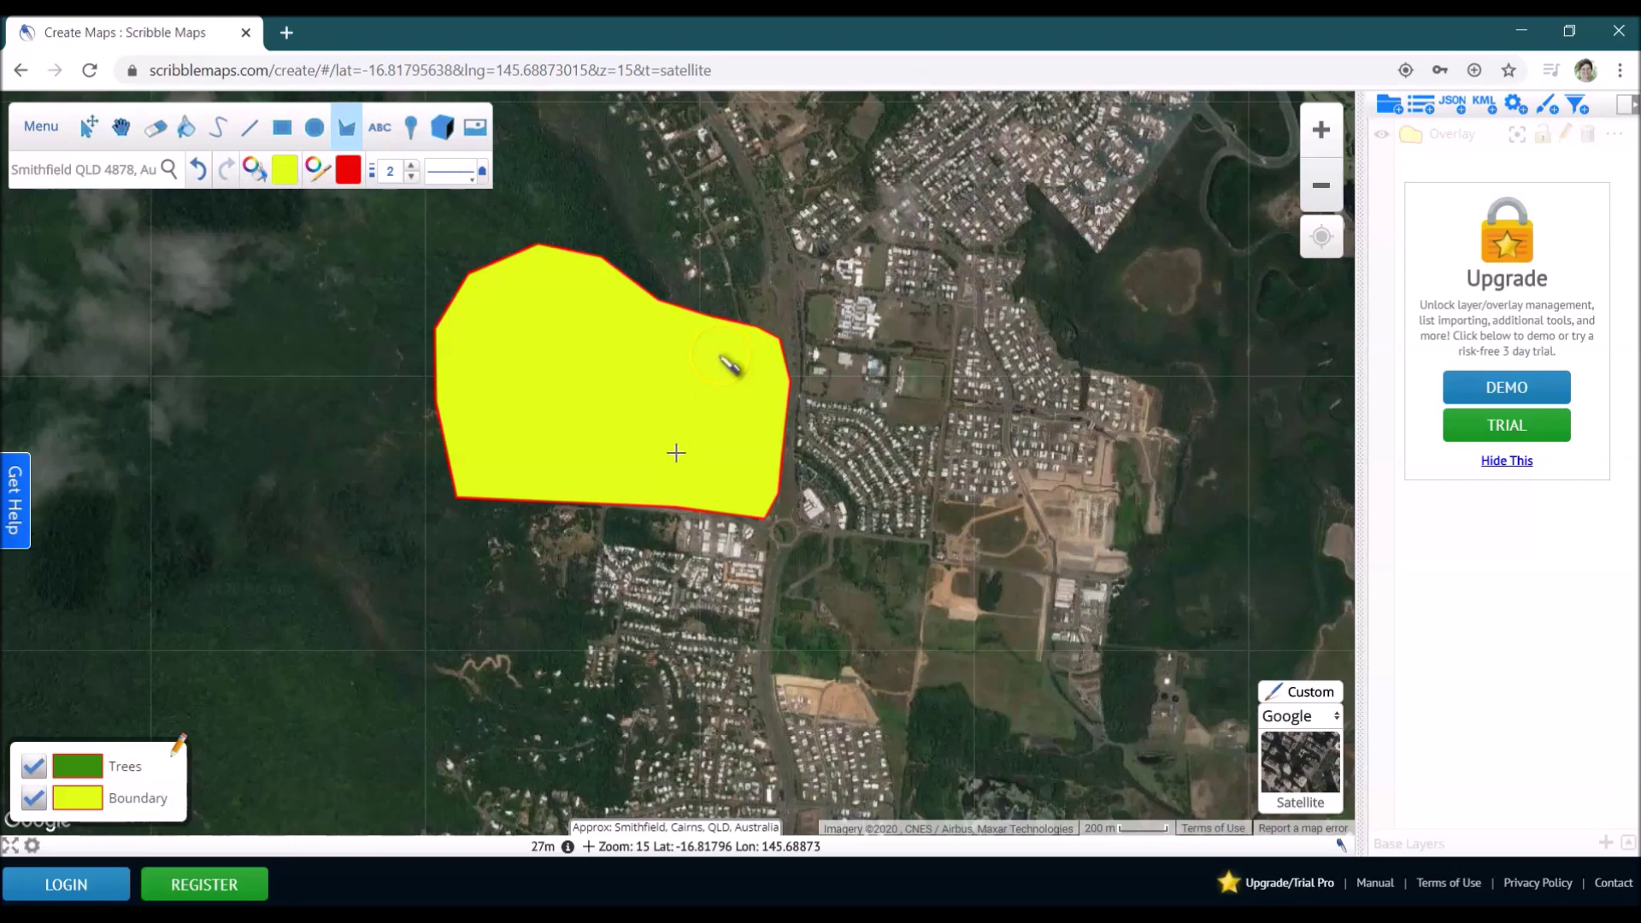
# Measure the boundary polygon (136.55 ha area, 4.56 km perimeter), then deselect it.
pyautogui.click(92, 131)
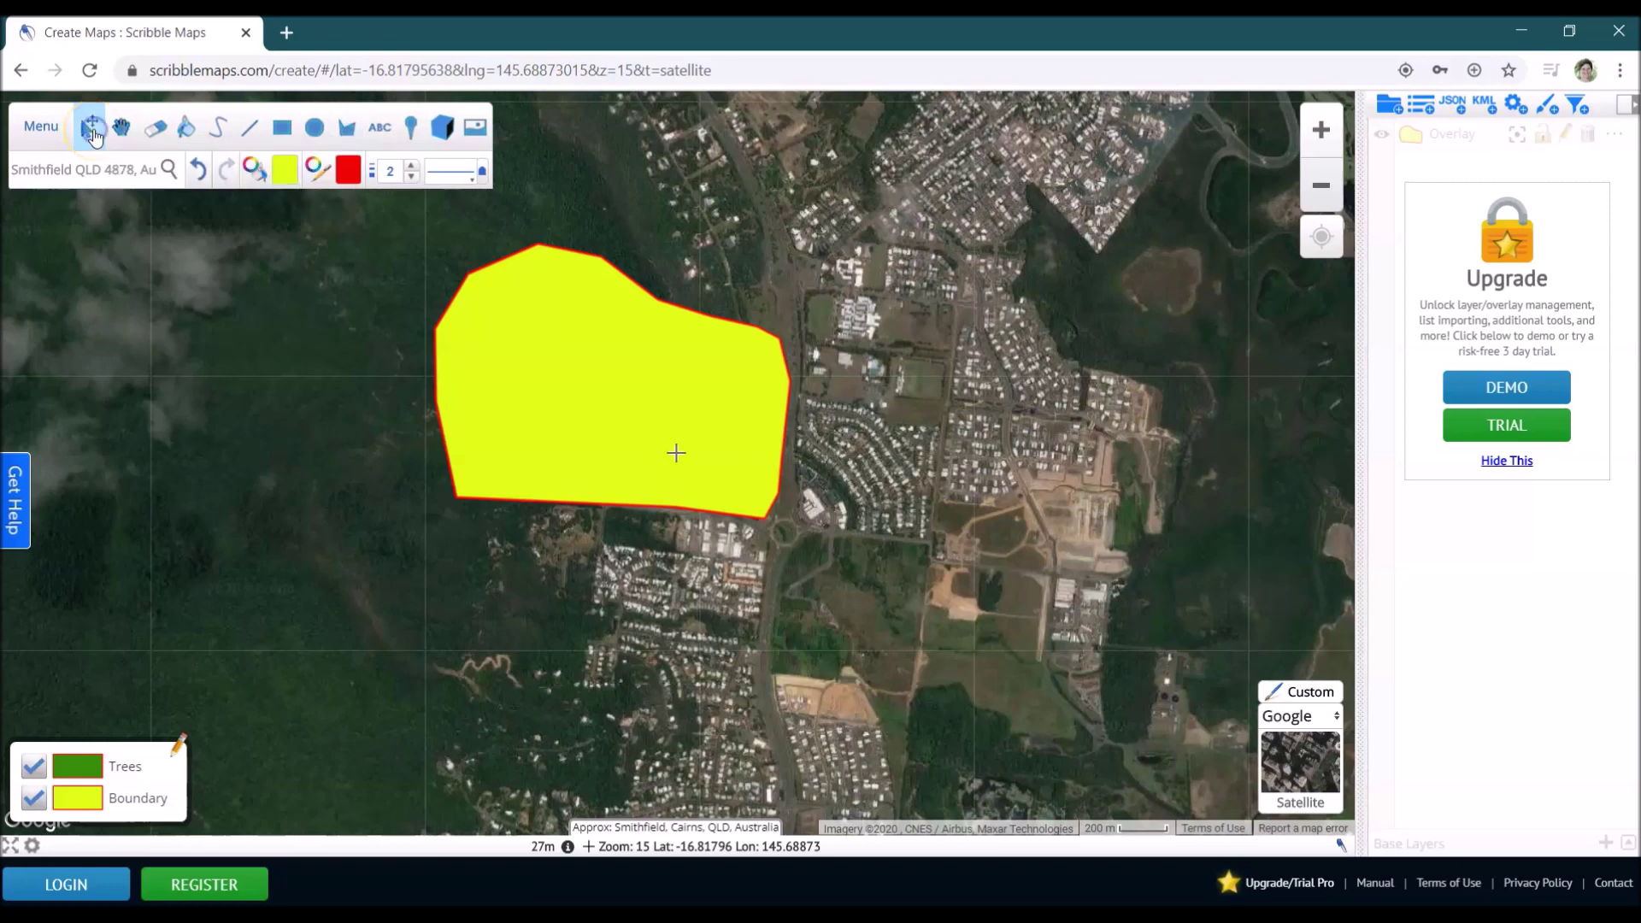
pyautogui.click(478, 346)
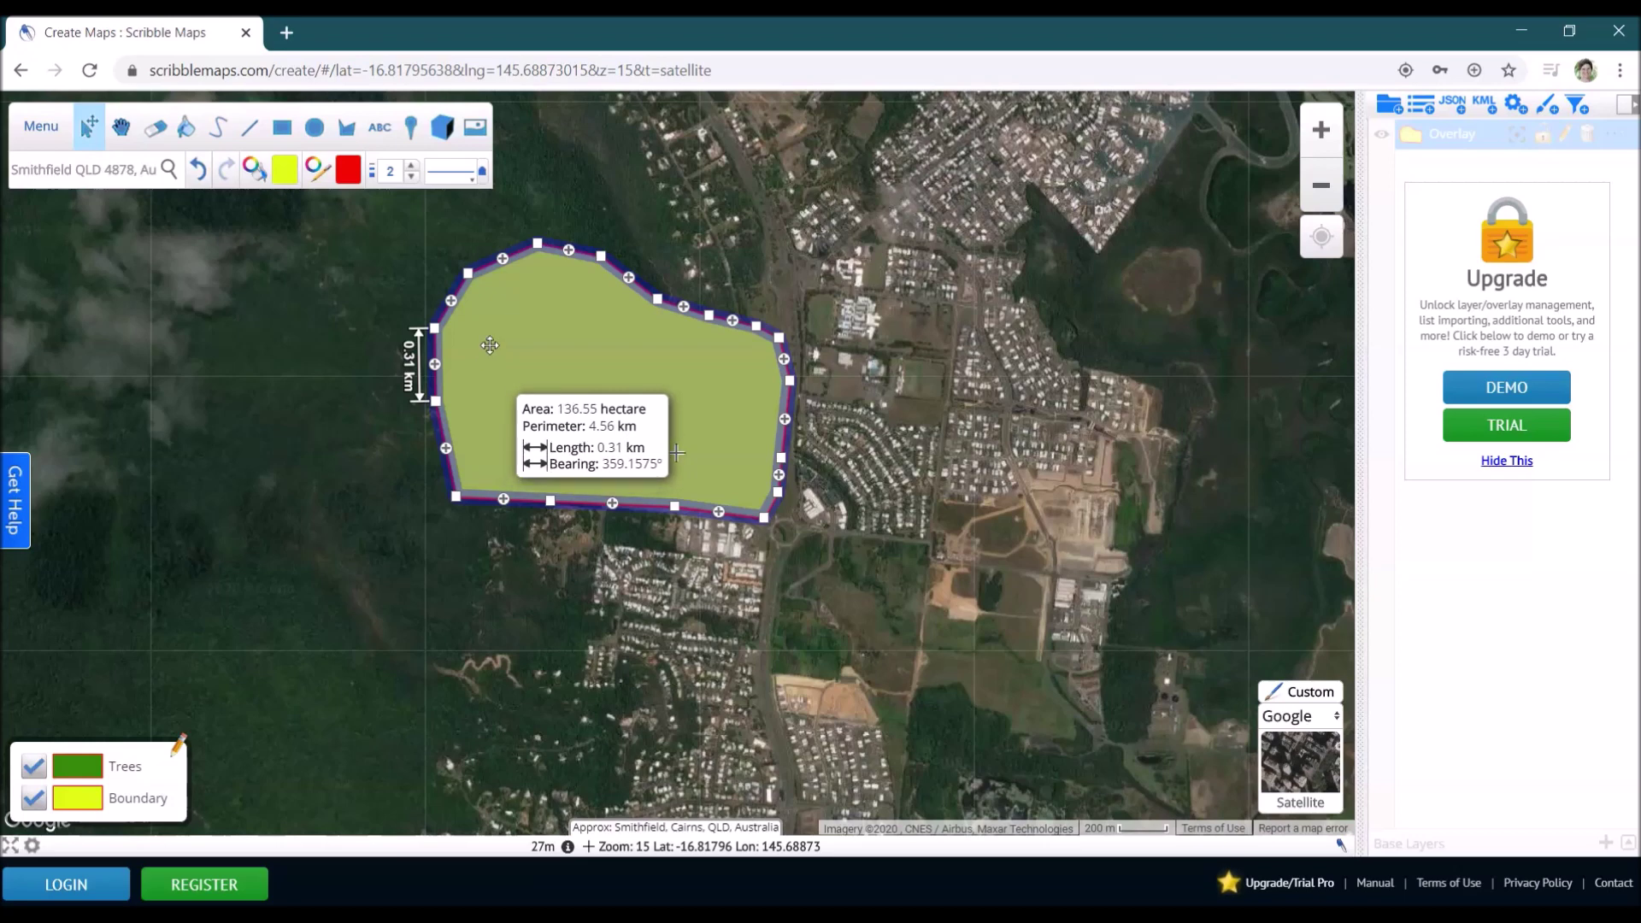
pyautogui.click(507, 346)
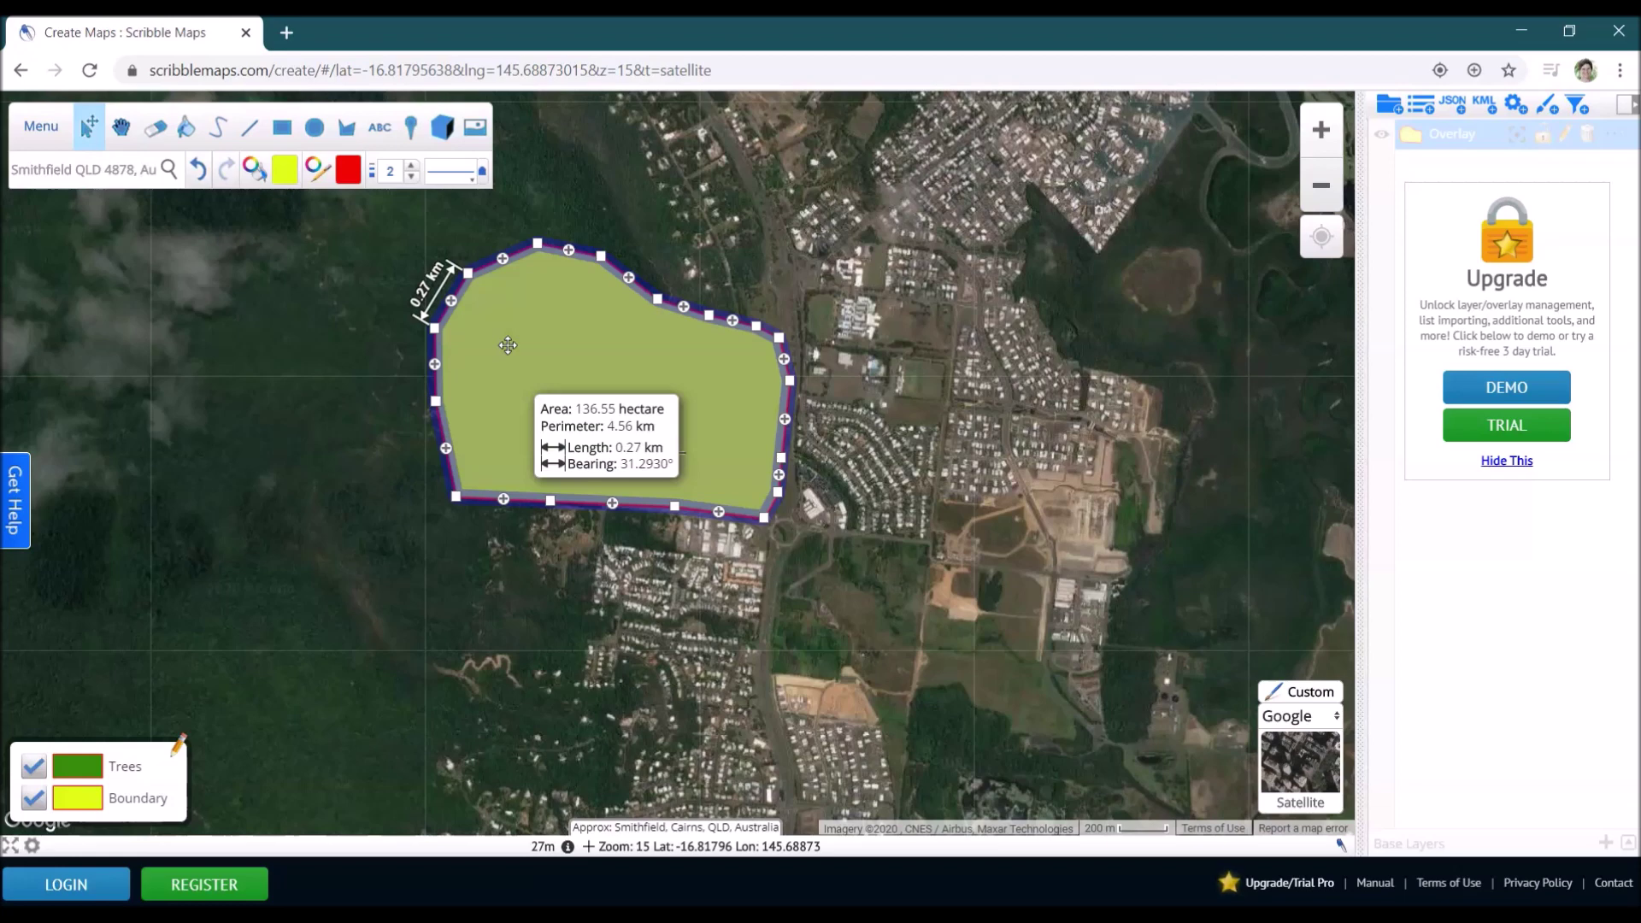
pyautogui.click(220, 575)
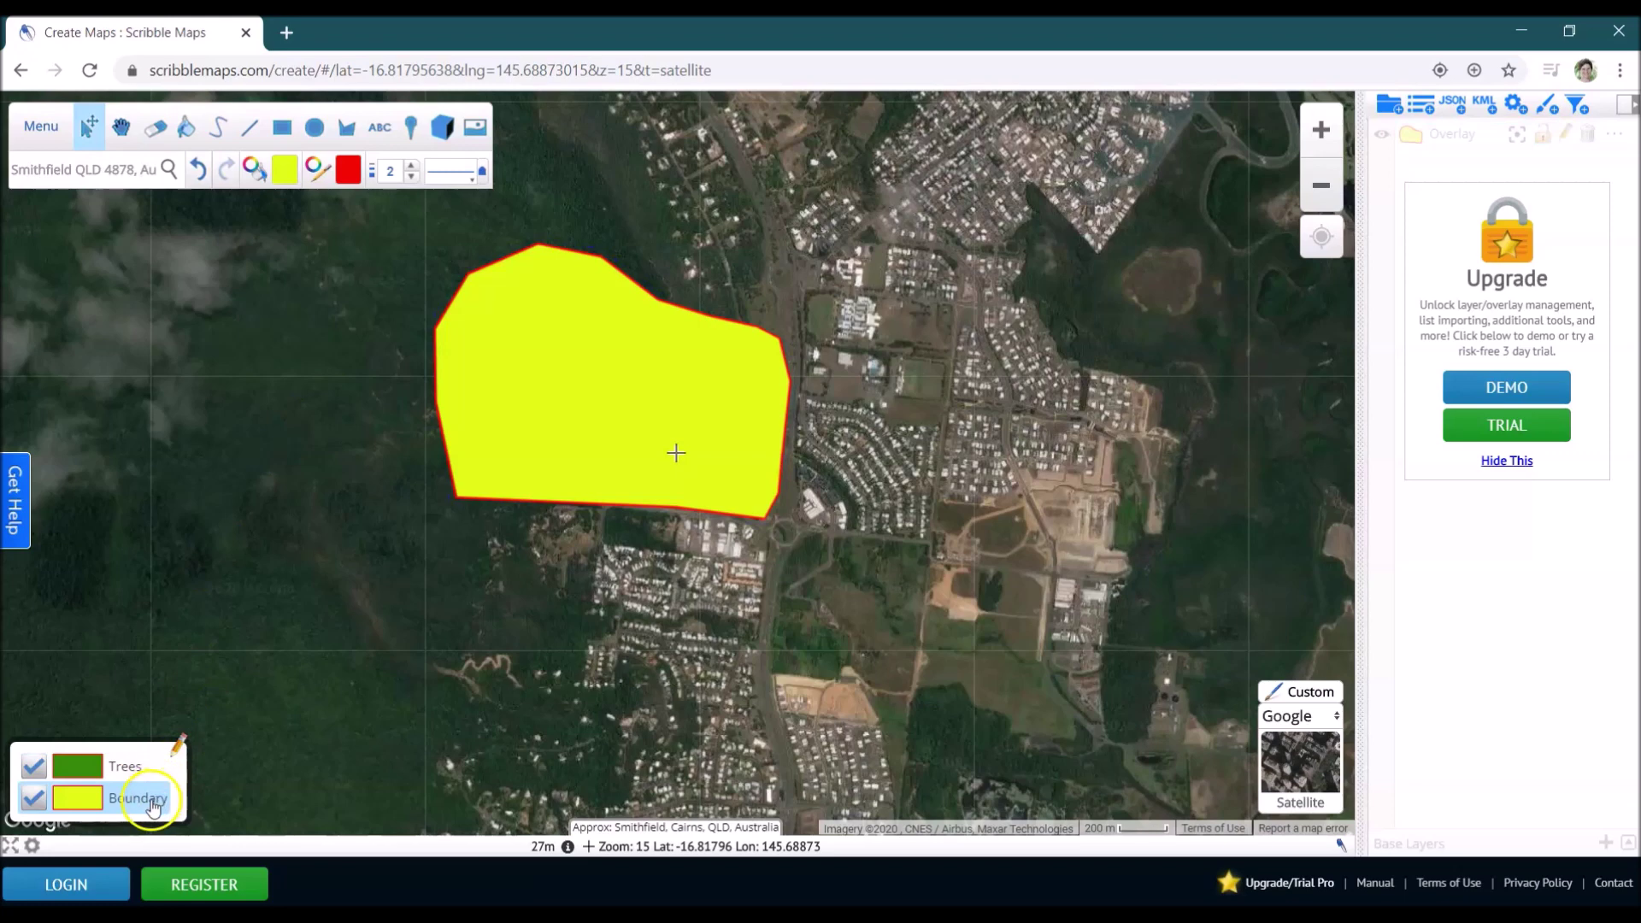
# Hide and reshow the Boundary layer, then open the legend editor listing Trees and Boundary.
pyautogui.click(34, 803)
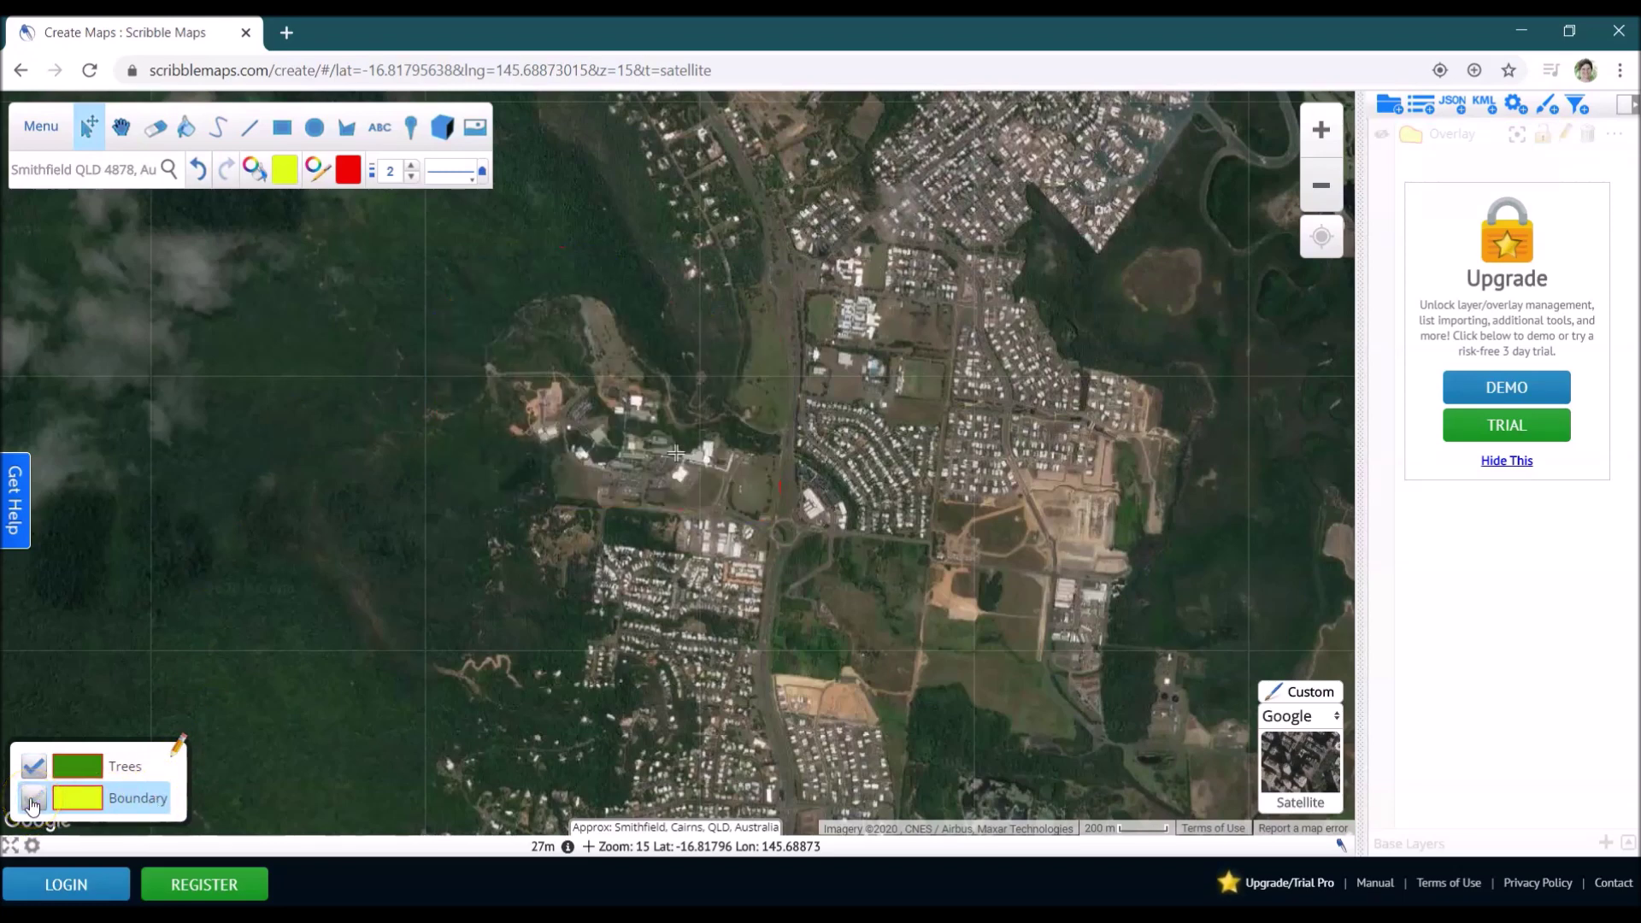
pyautogui.click(34, 803)
pyautogui.click(158, 799)
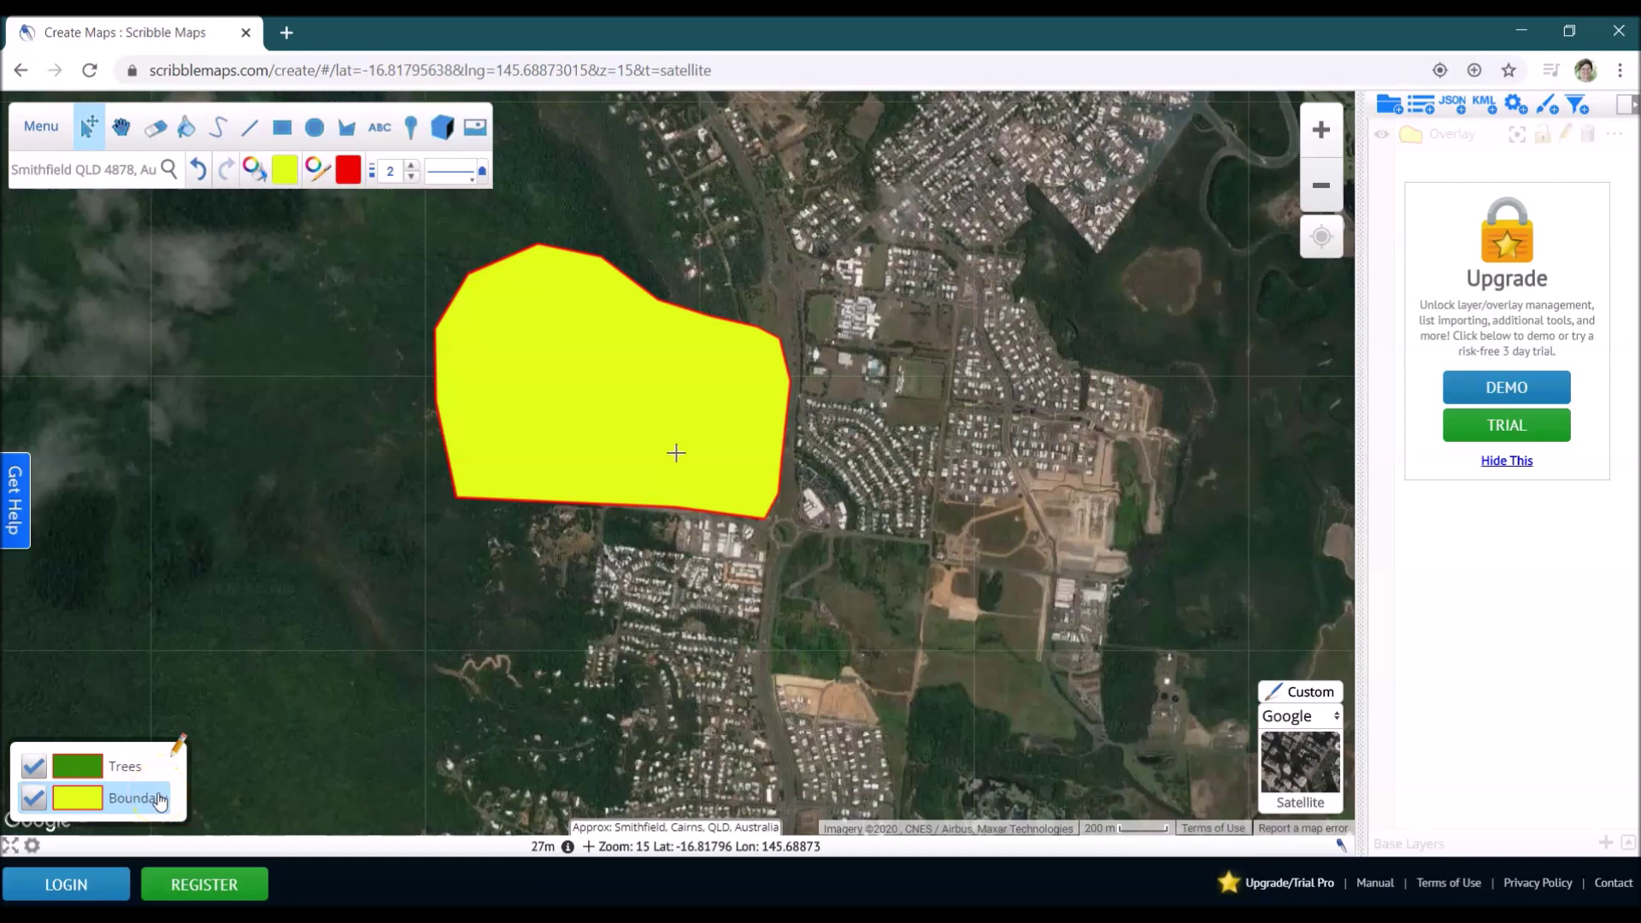
pyautogui.click(175, 751)
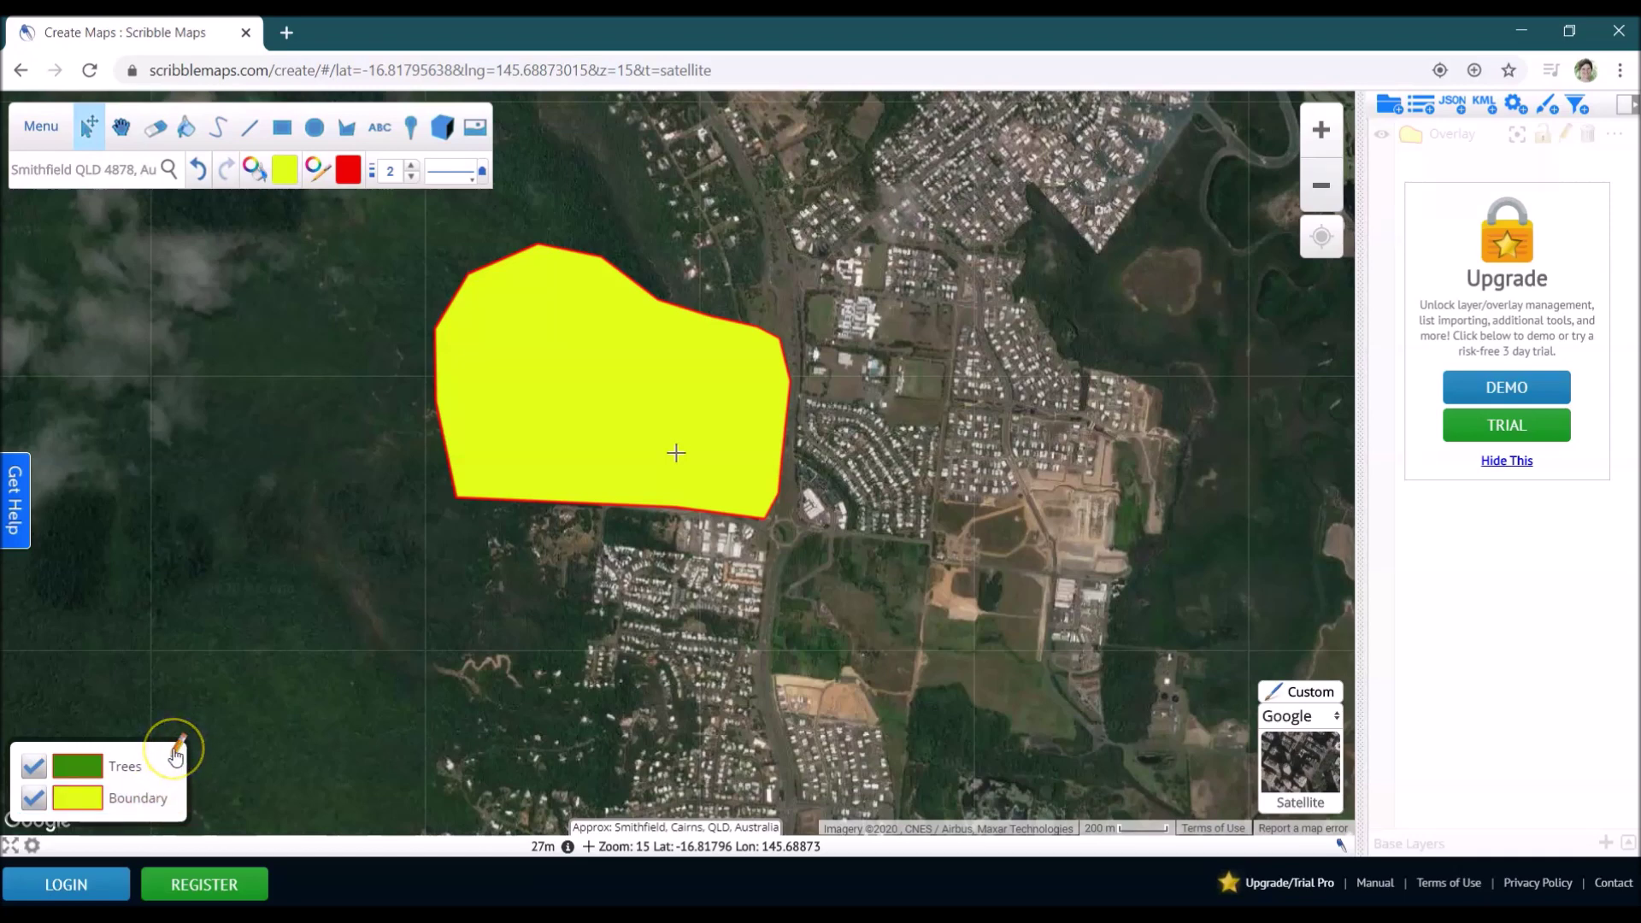
pyautogui.click(176, 751)
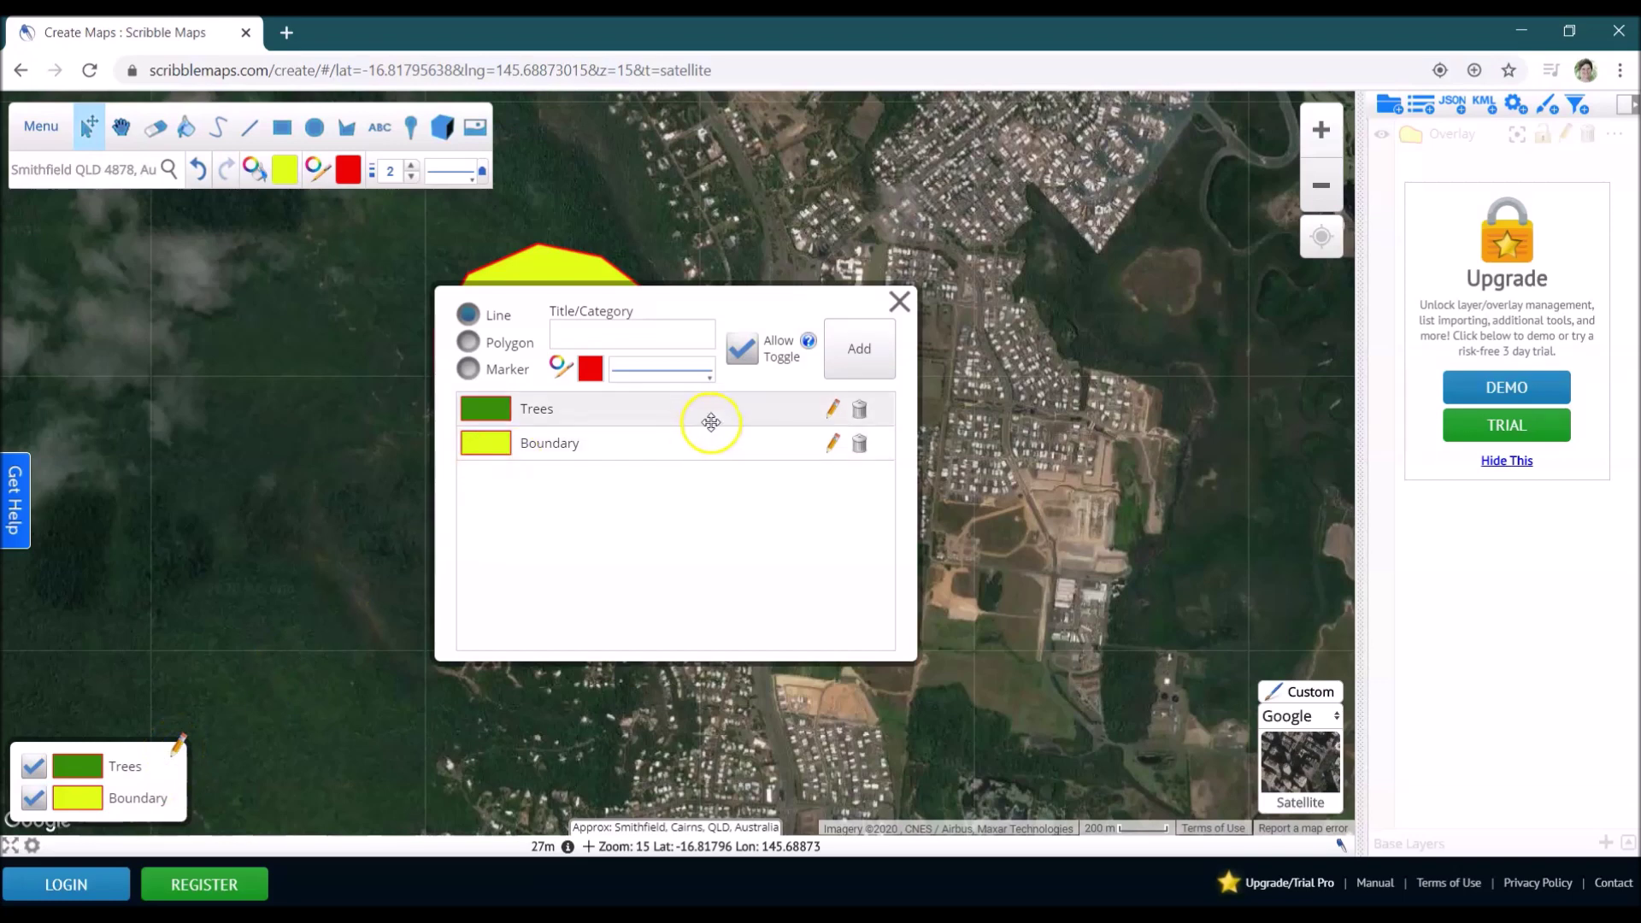
# Set the Boundary style's fill opacity to 40%, apply it to the existing polygon, and close the editor.
pyautogui.click(831, 451)
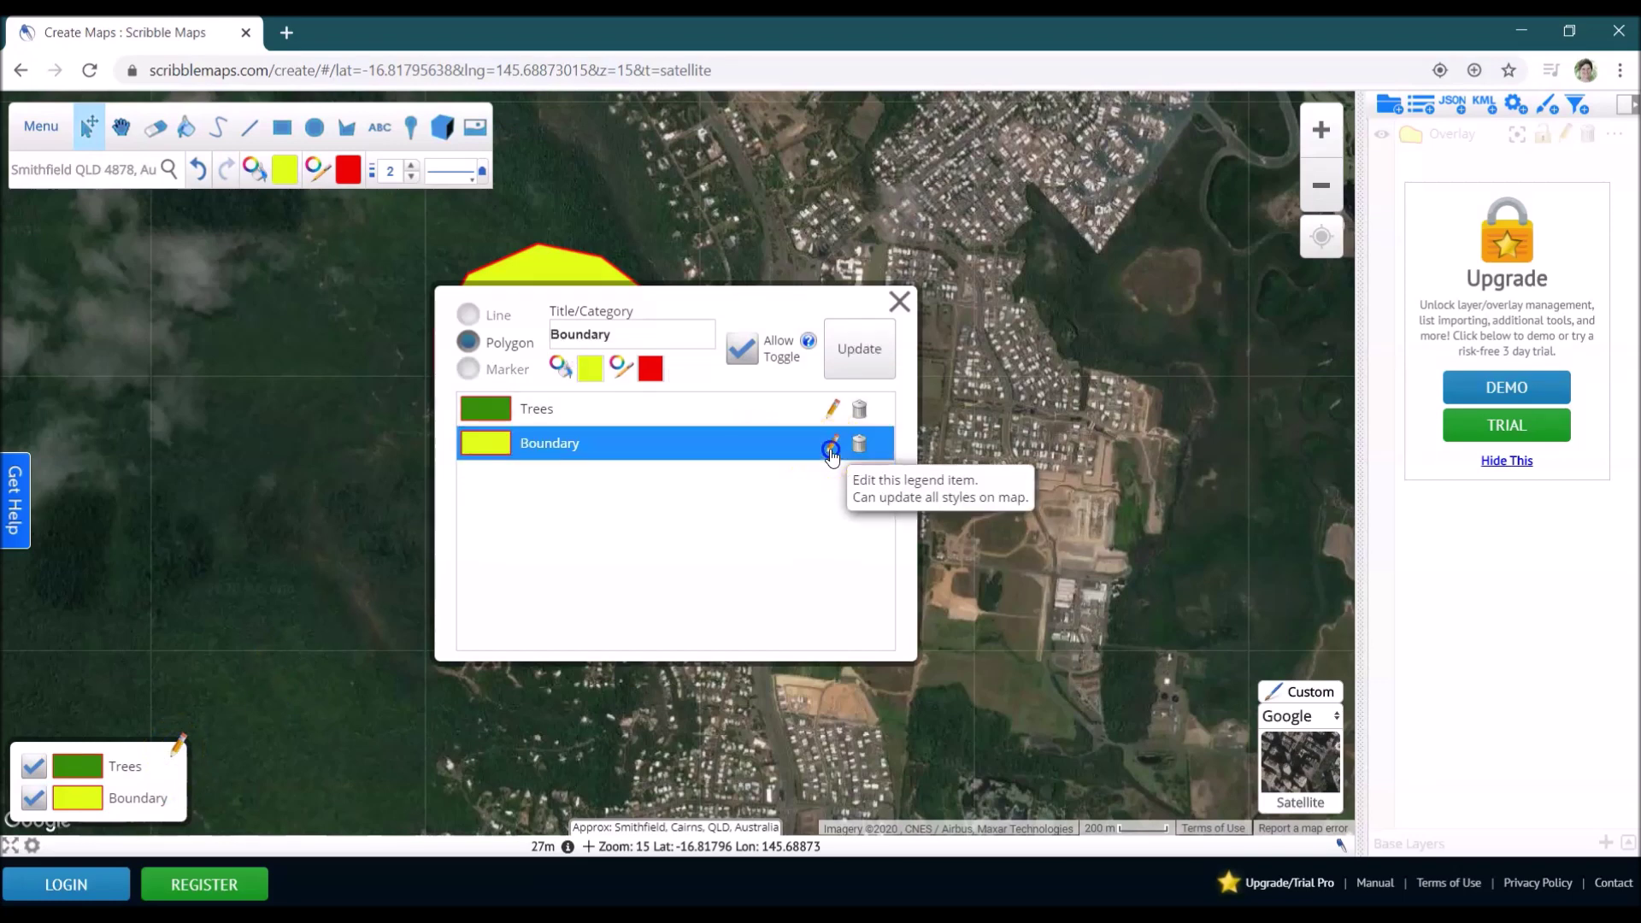
pyautogui.click(589, 373)
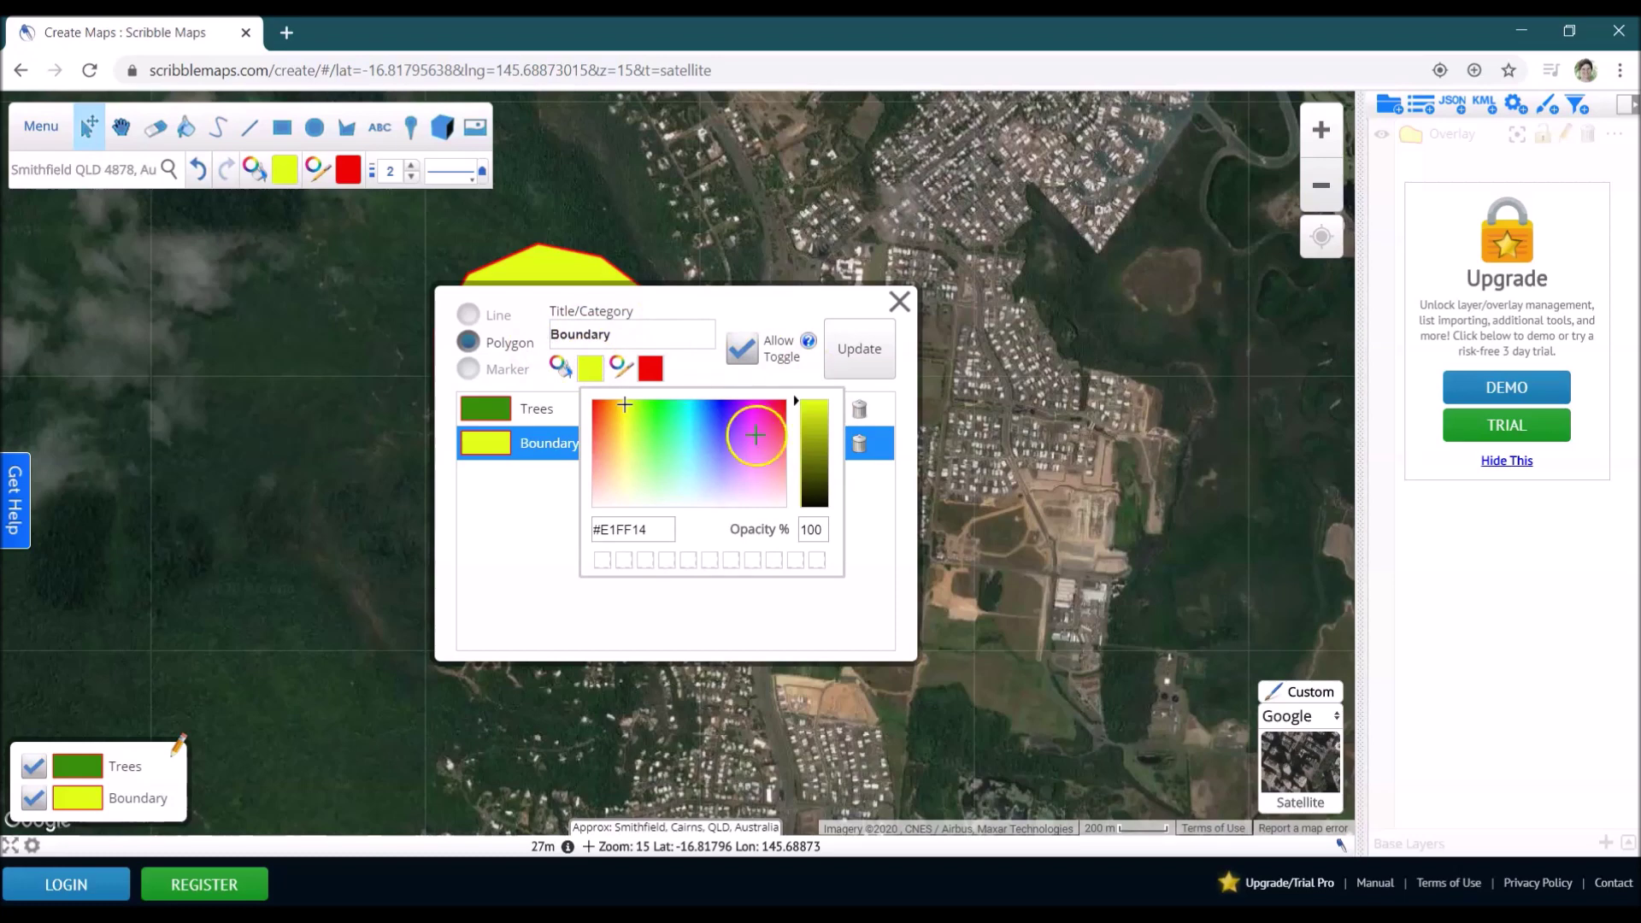
pyautogui.click(825, 528)
pyautogui.write('40')
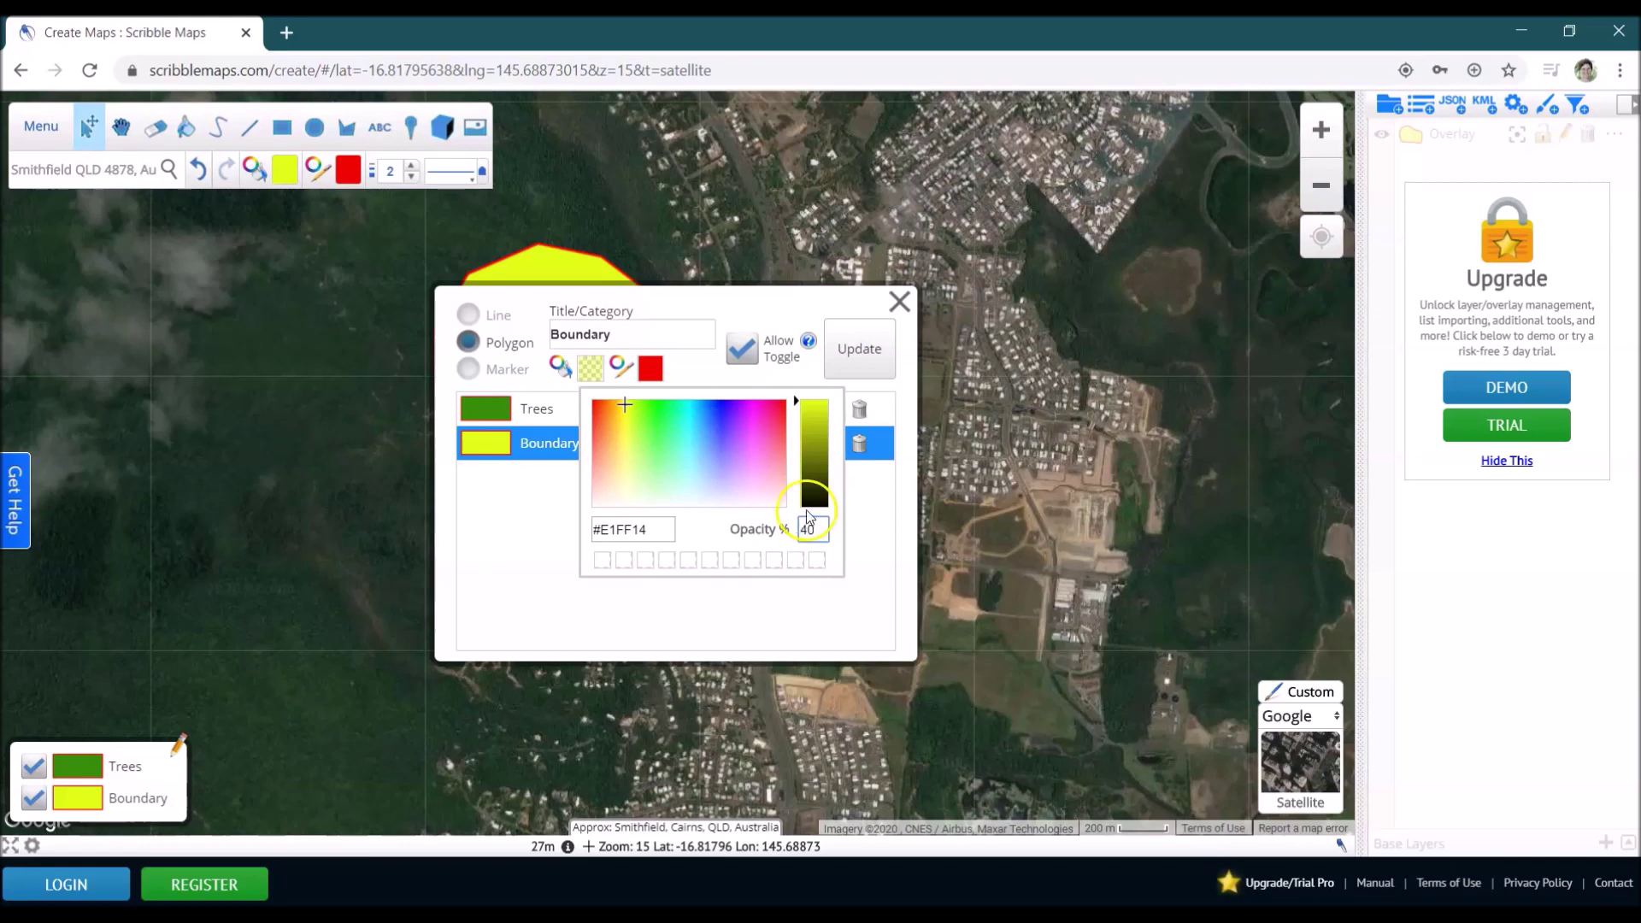
pyautogui.click(858, 347)
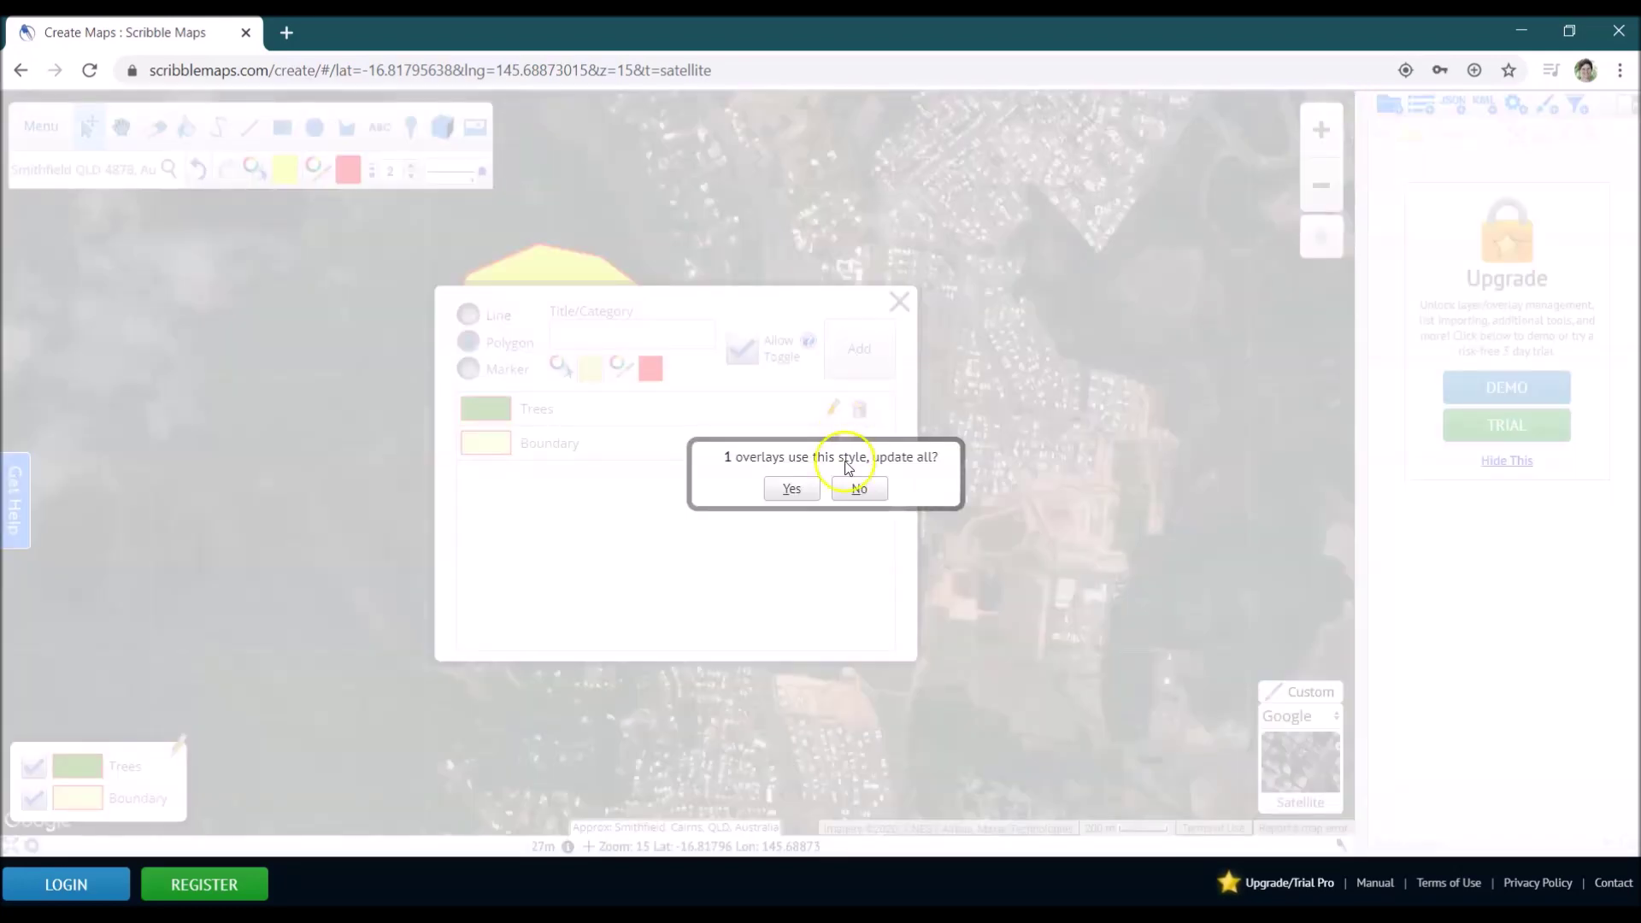
pyautogui.click(804, 489)
pyautogui.click(900, 303)
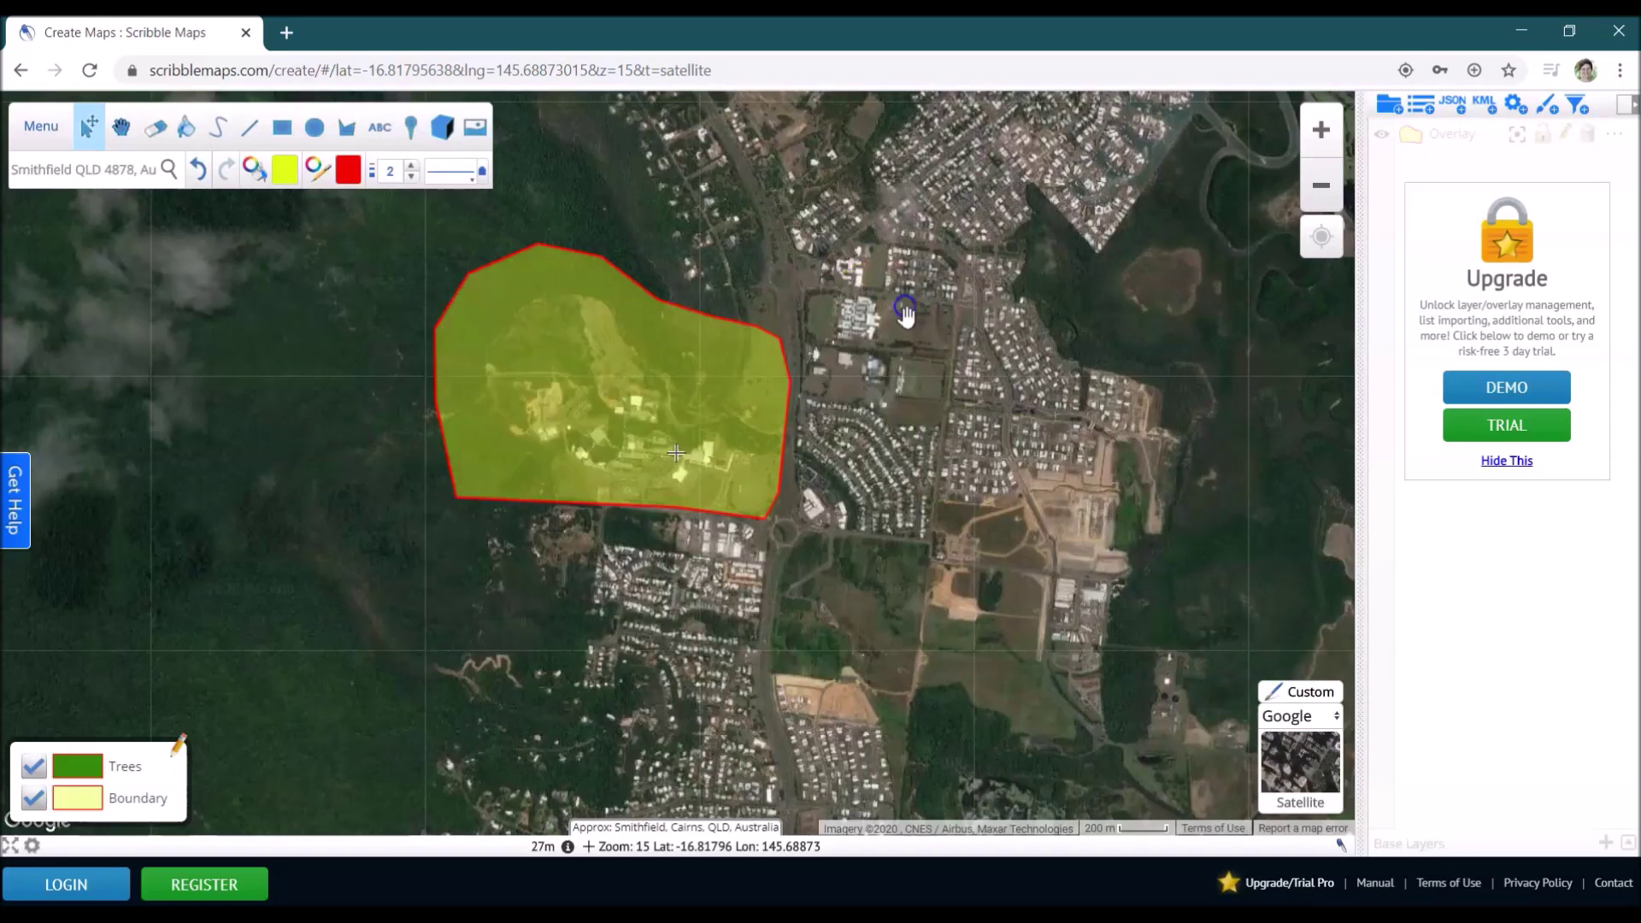
pyautogui.click(769, 377)
pyautogui.click(638, 603)
pyautogui.click(641, 616)
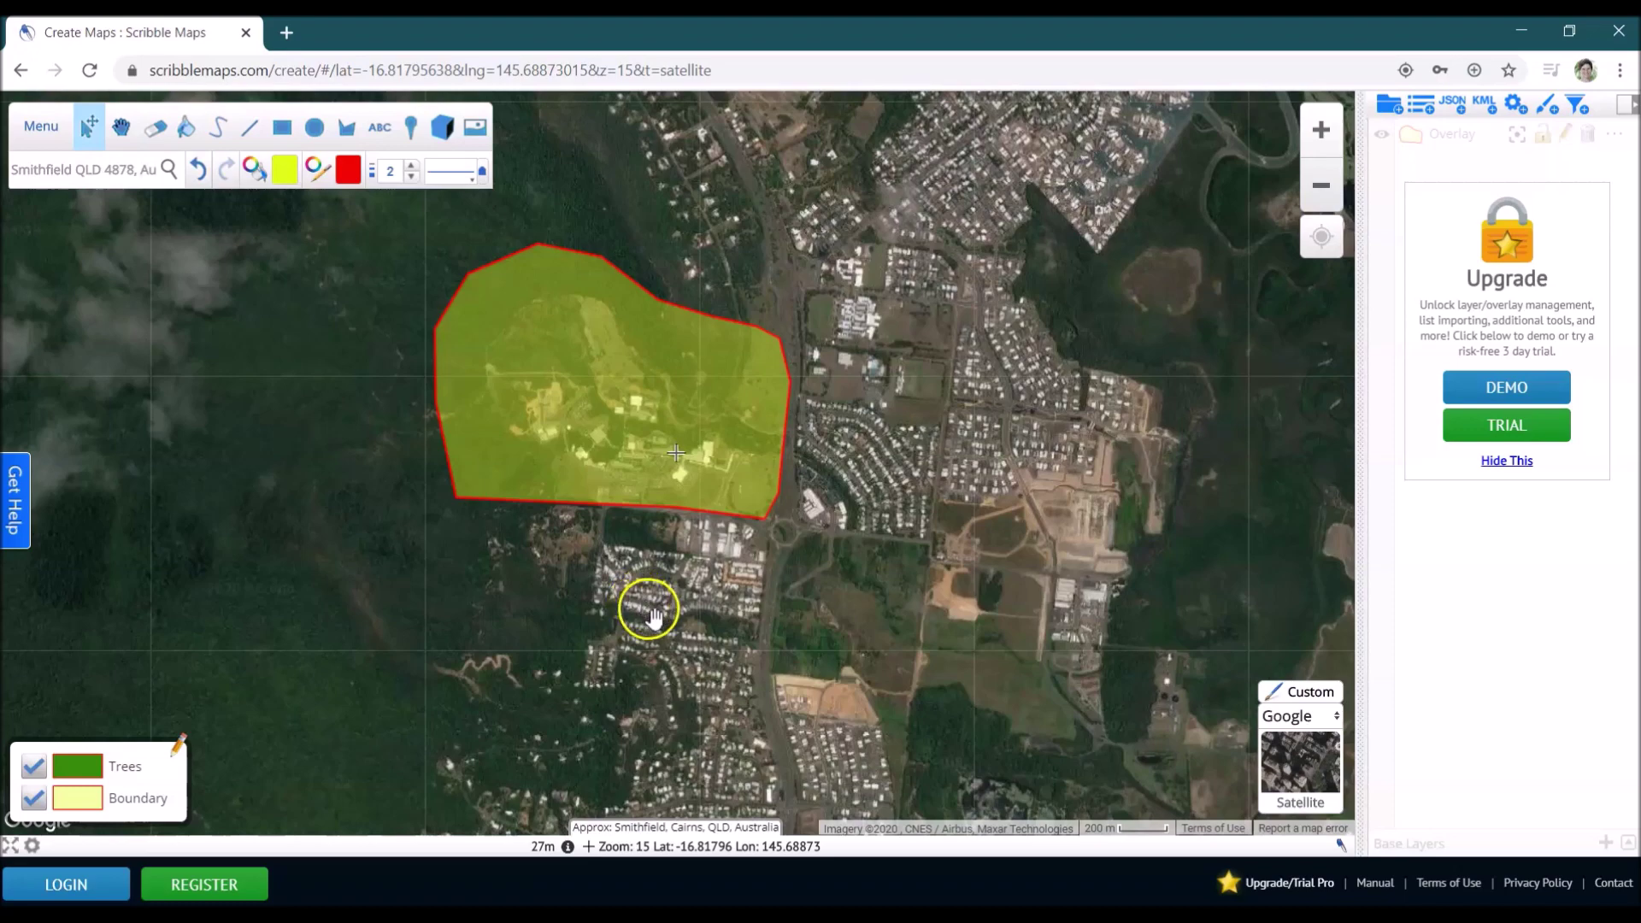
# Zoom in on the school, dismiss the save-password prompt, and load the green Trees drawing style.
pyautogui.click(681, 477)
pyautogui.scroll(1, 747, 432)
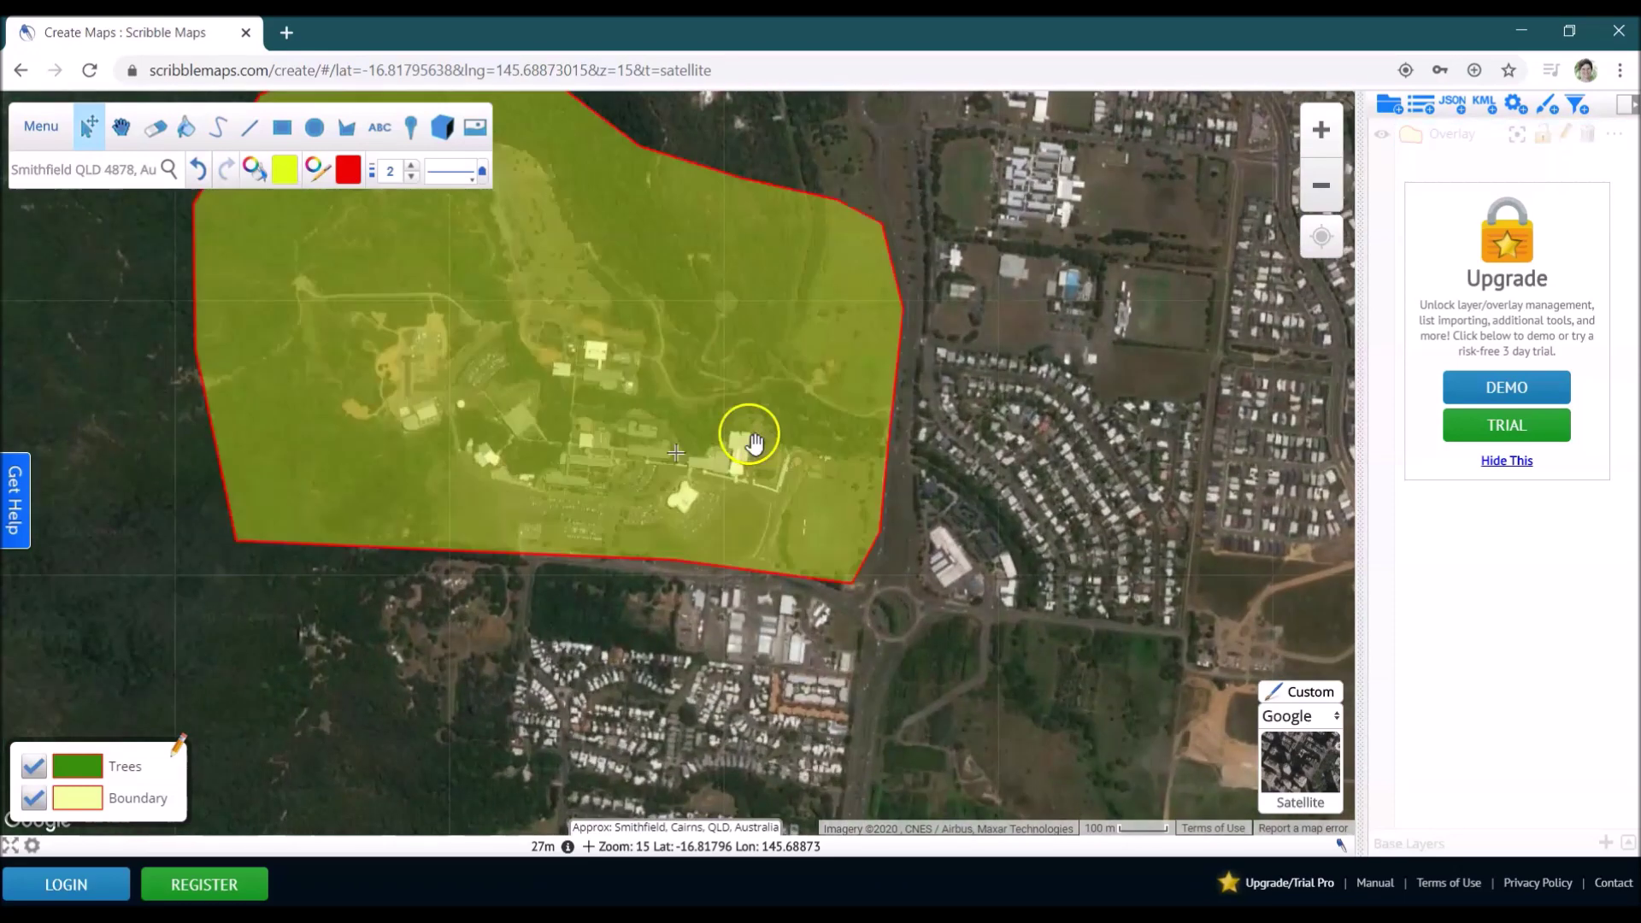
pyautogui.scroll(1, 746, 502)
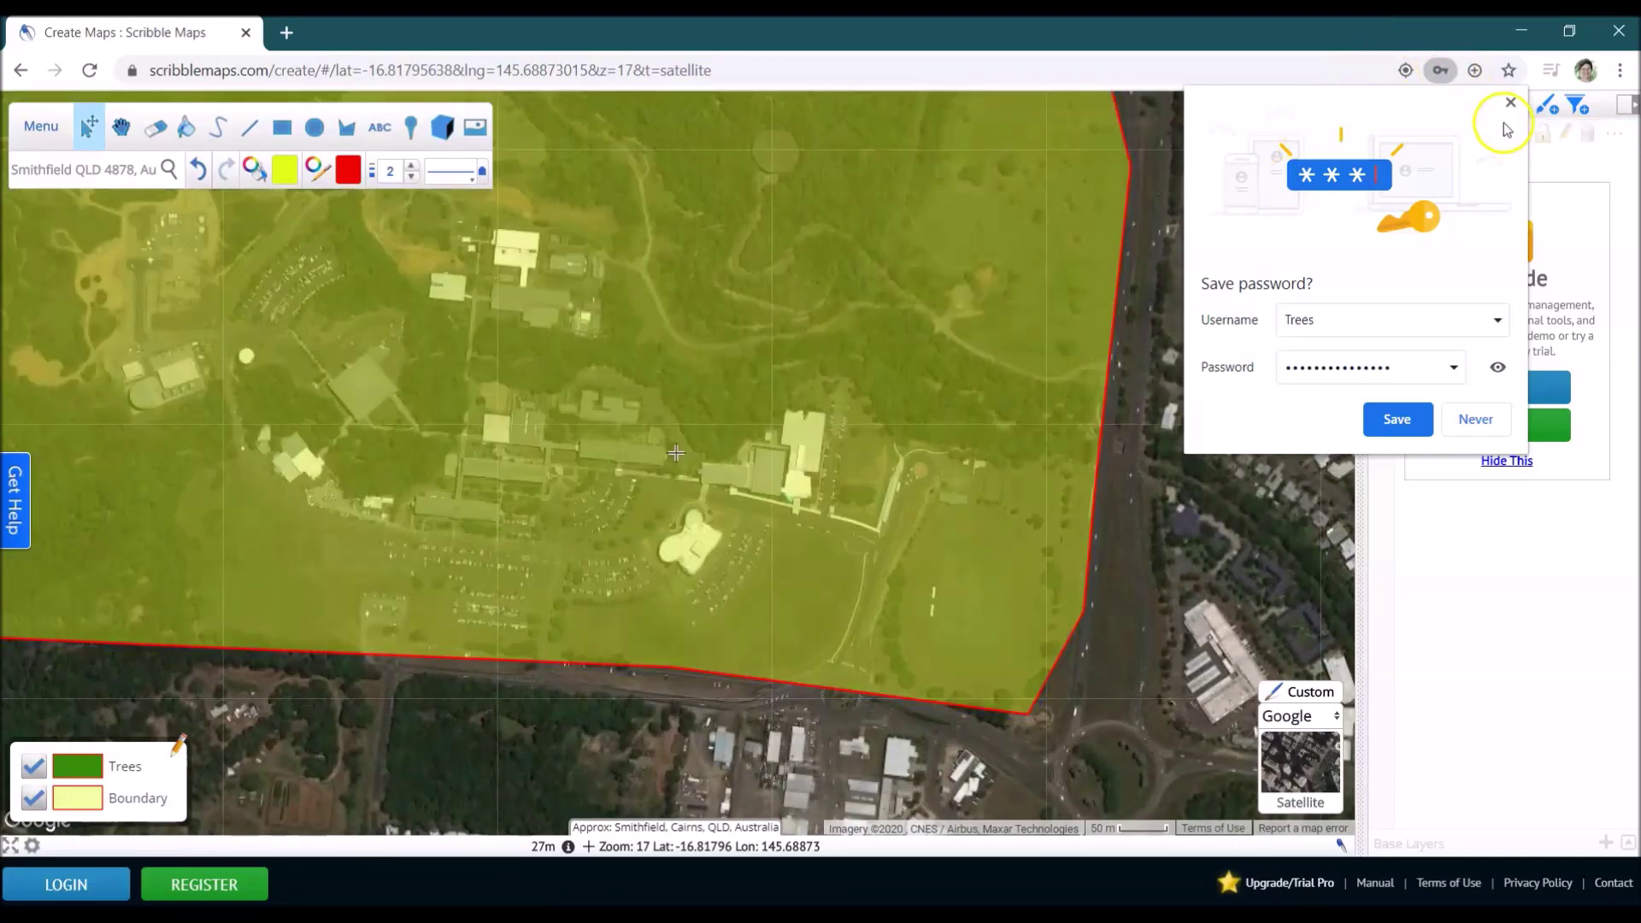
pyautogui.click(1510, 103)
pyautogui.click(1051, 453)
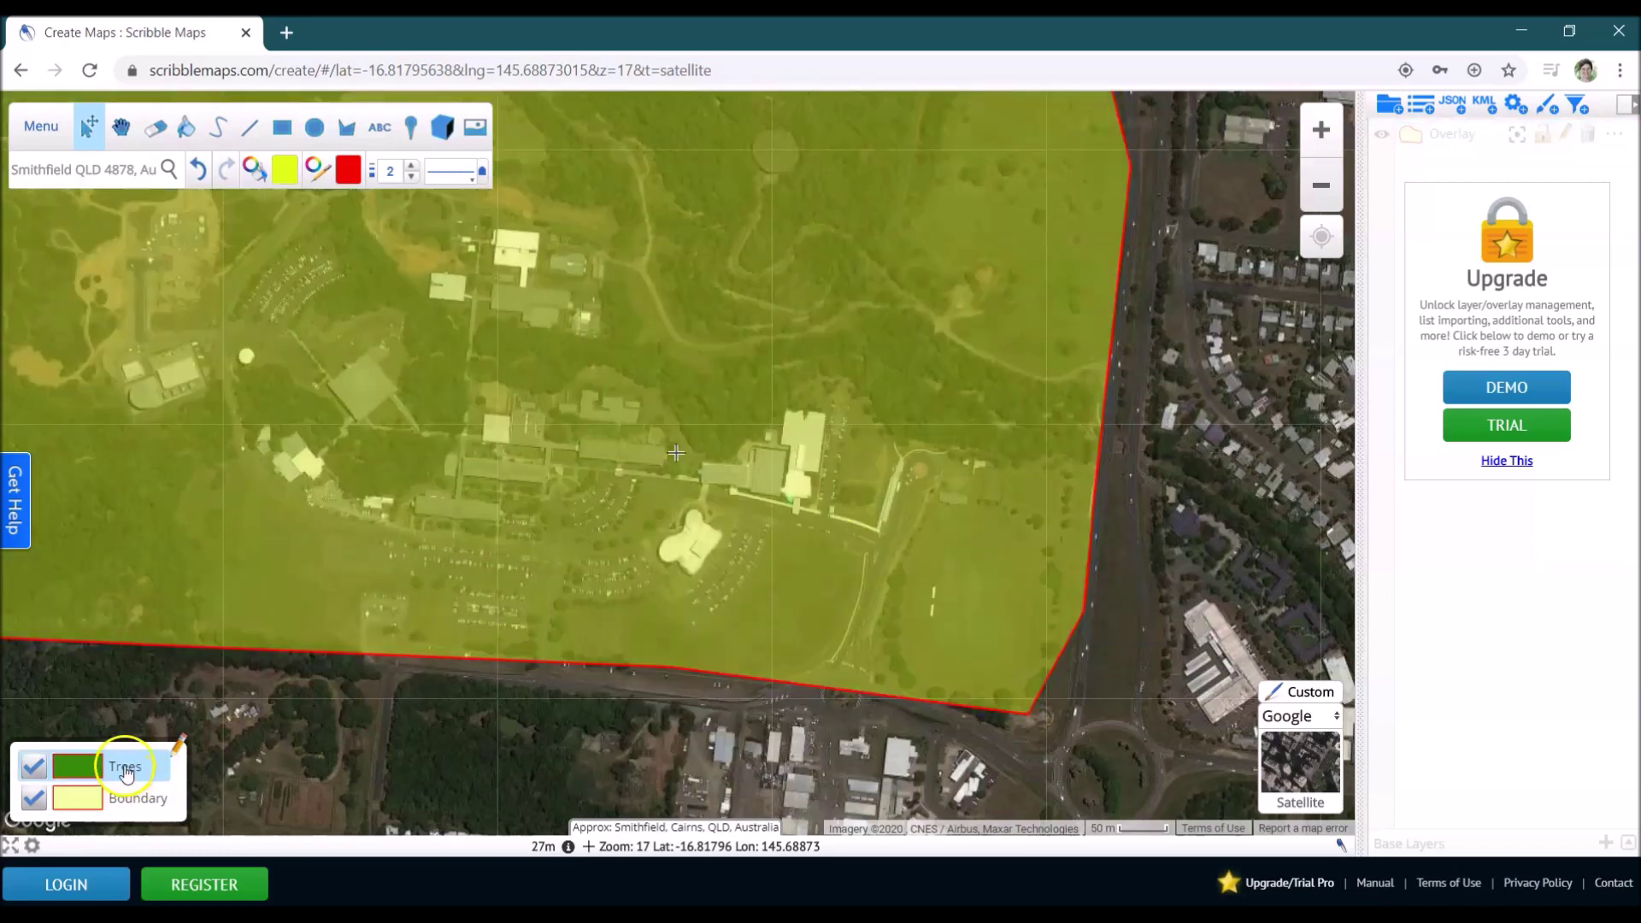
pyautogui.click(130, 773)
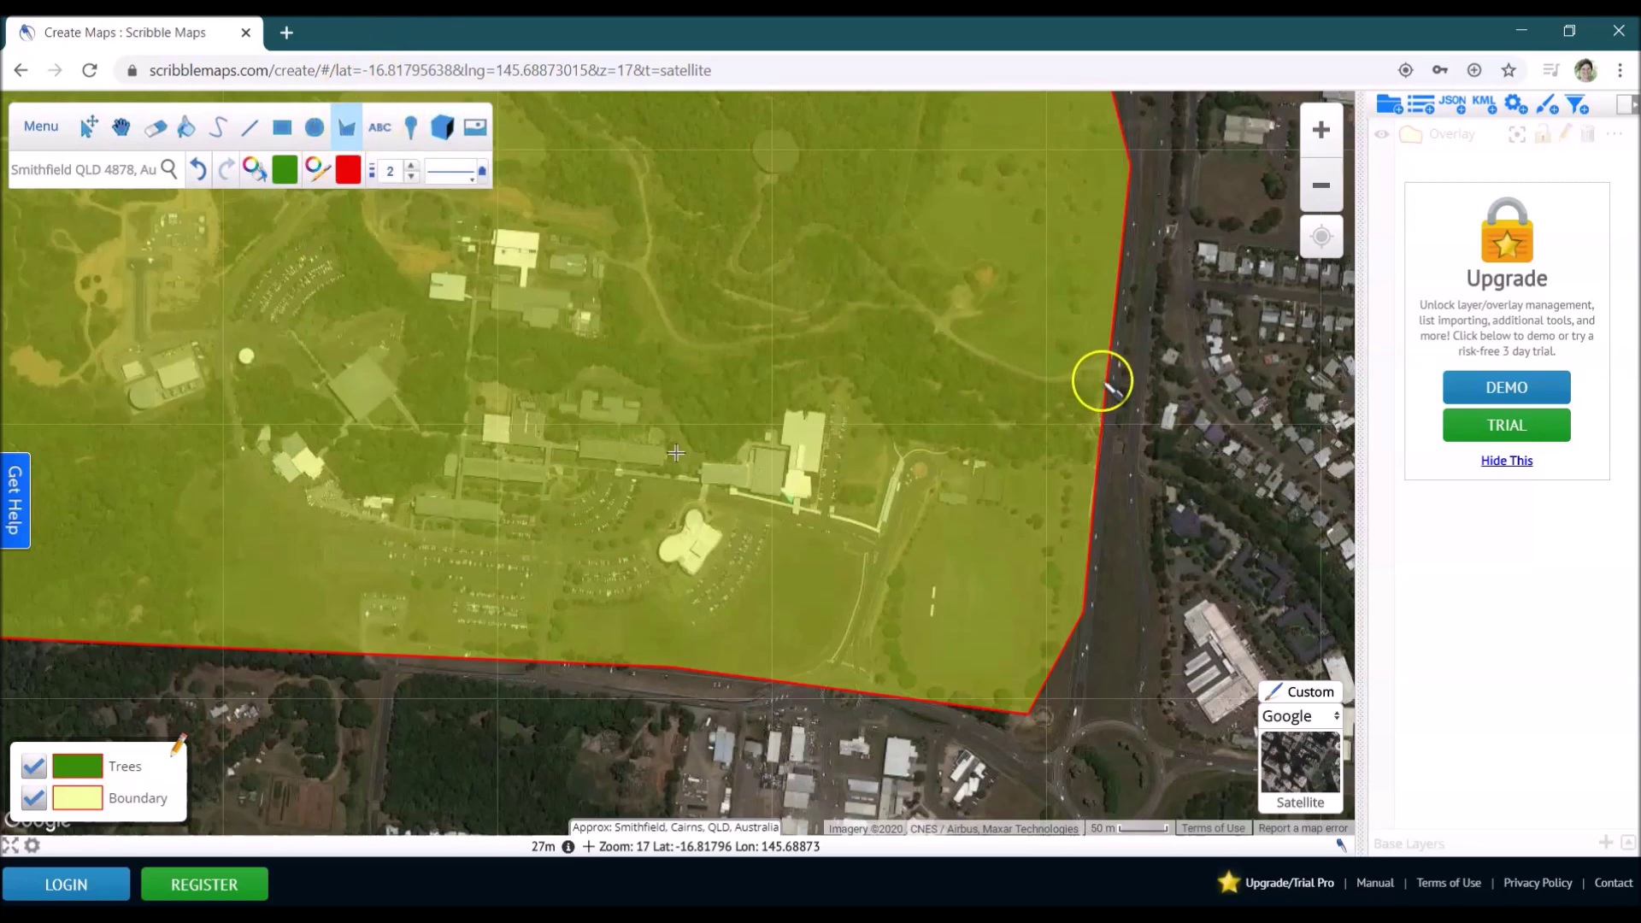
# Begin the Trees polygon at the boundary's east edge, tracing the tree strip's top westward.
pyautogui.click(1102, 381)
pyautogui.click(1065, 386)
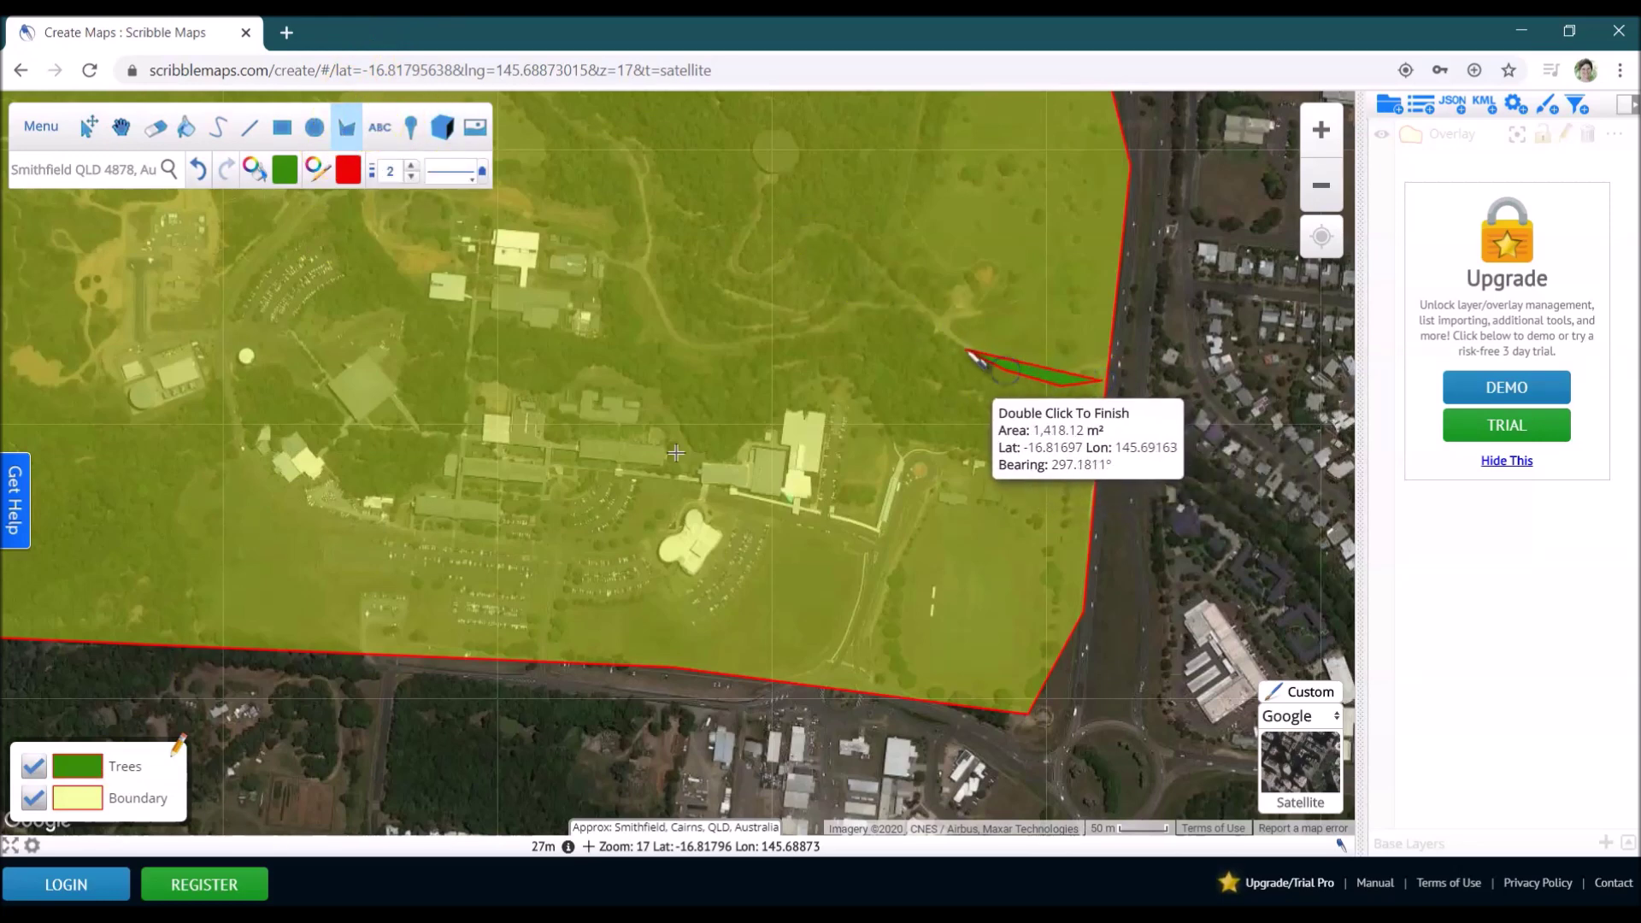
pyautogui.click(911, 314)
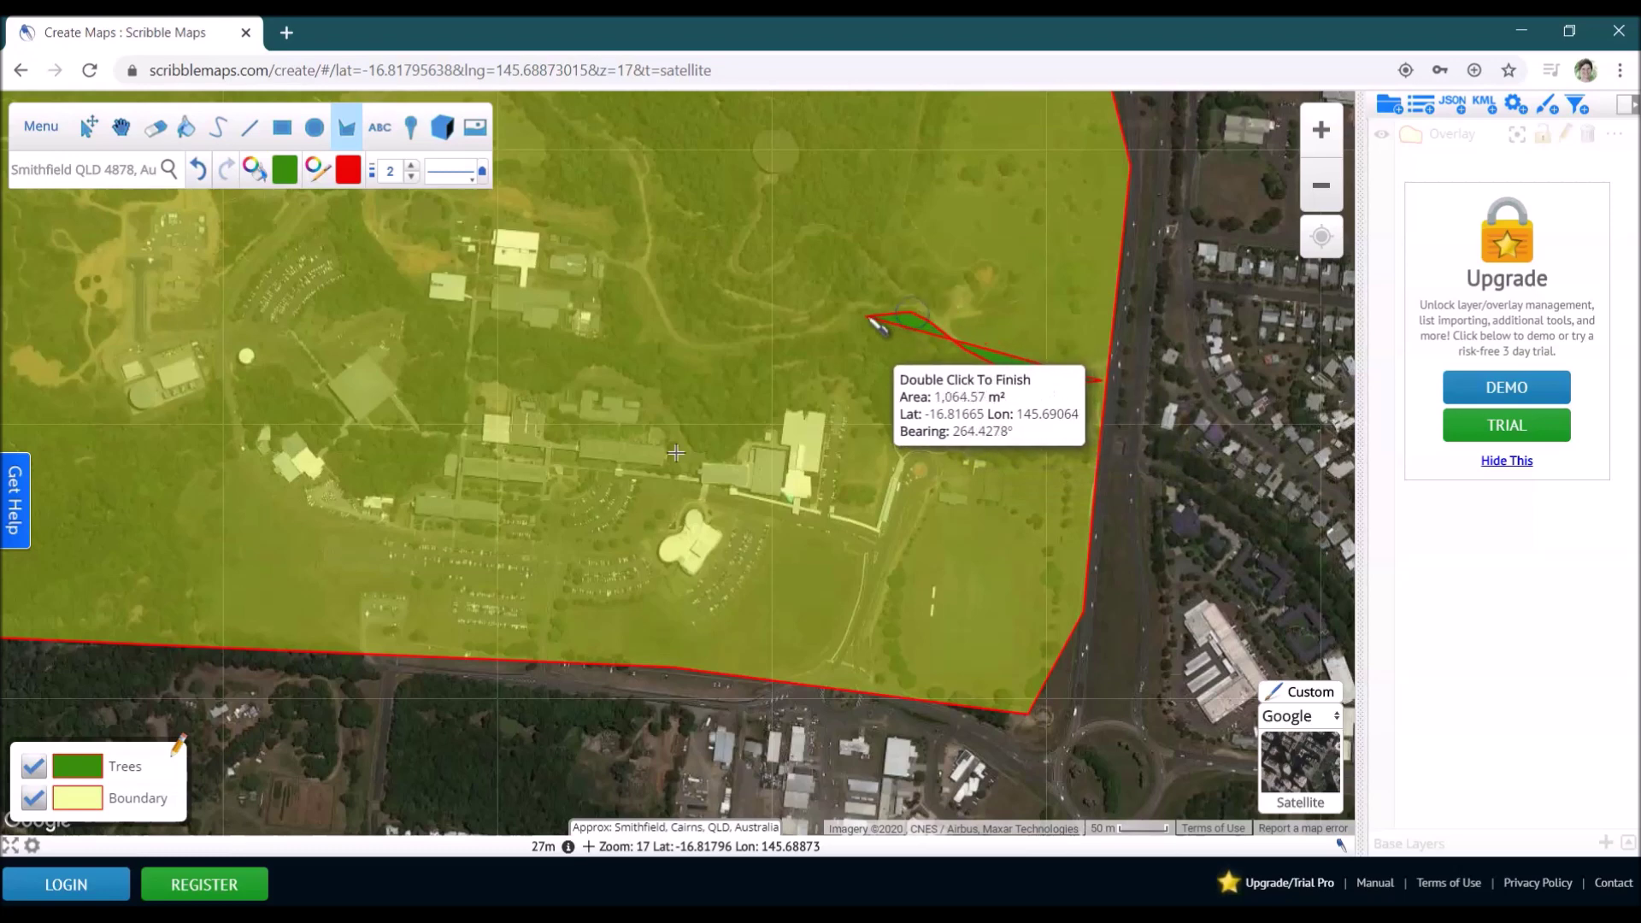
pyautogui.click(870, 318)
pyautogui.click(824, 333)
pyautogui.click(757, 346)
pyautogui.click(697, 373)
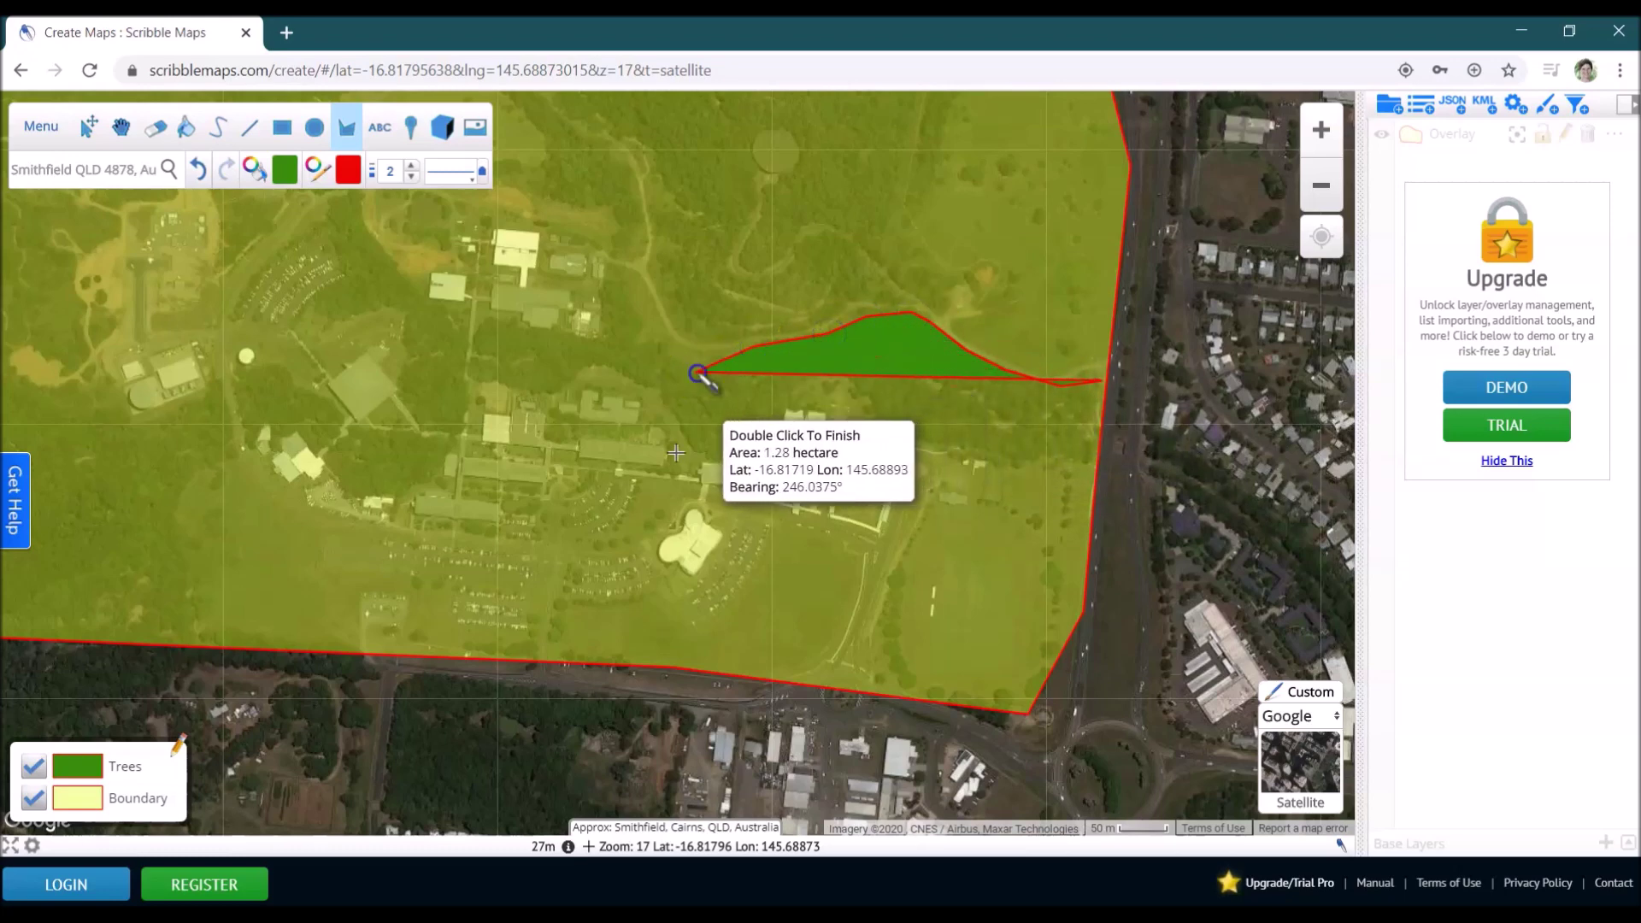
pyautogui.click(622, 275)
pyautogui.click(602, 321)
pyautogui.click(600, 340)
pyautogui.click(513, 324)
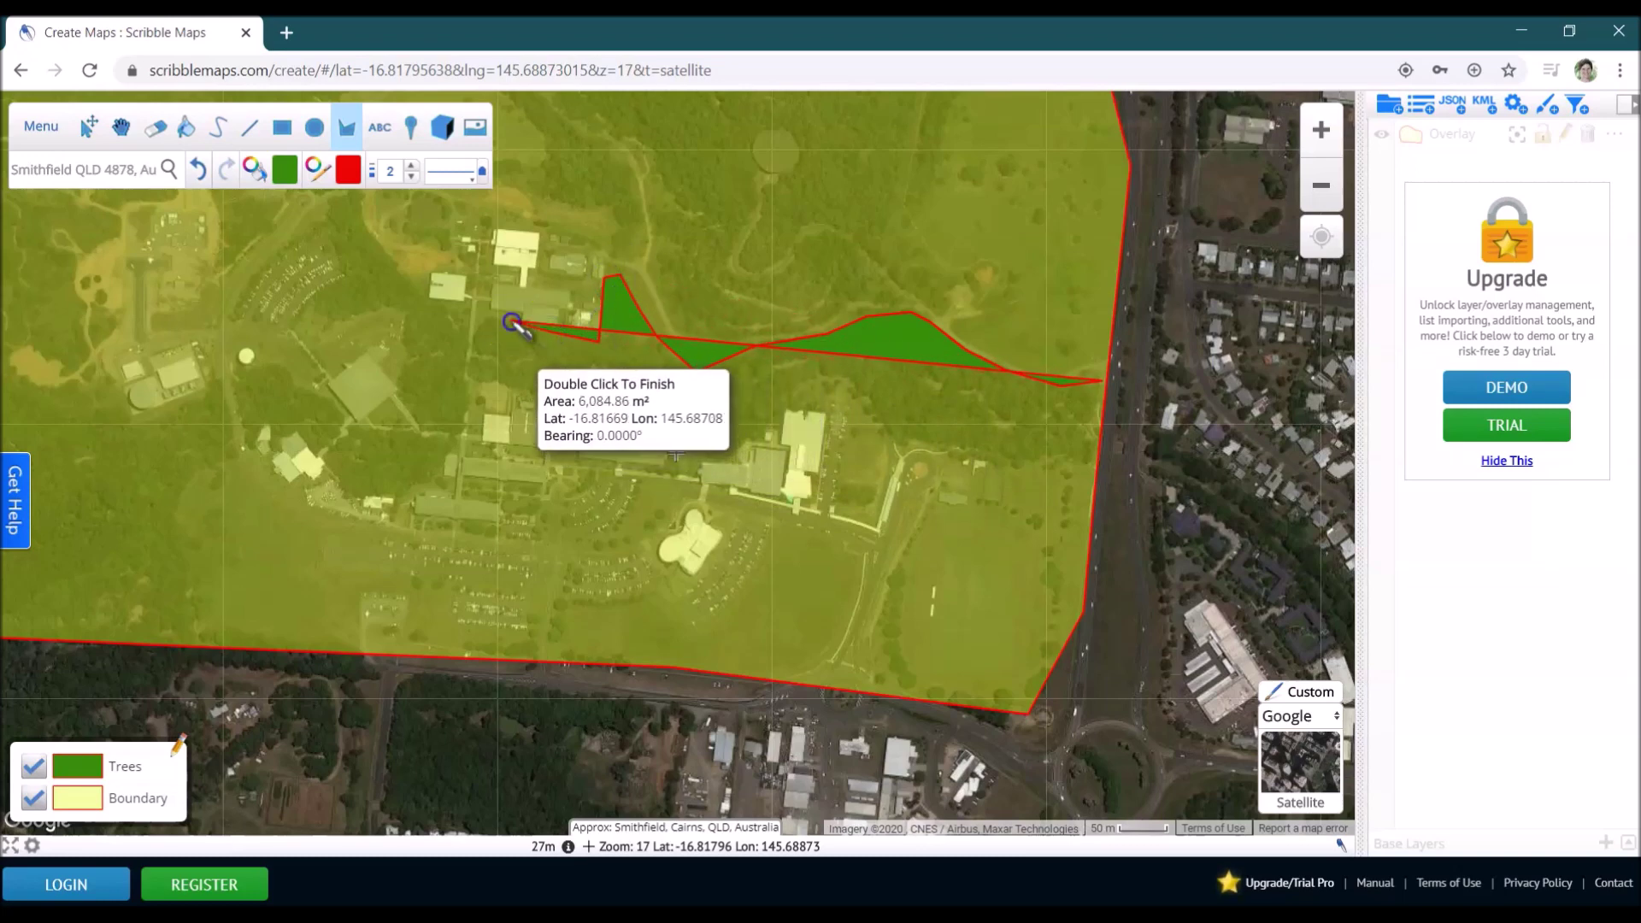
pyautogui.click(492, 322)
# Trace around the west end and back east along the southern edge, closing the ~5.3 ha Trees polygon.
pyautogui.click(473, 362)
pyautogui.click(506, 381)
pyautogui.click(536, 389)
pyautogui.click(574, 363)
pyautogui.click(672, 433)
pyautogui.click(705, 451)
pyautogui.click(735, 442)
pyautogui.click(755, 398)
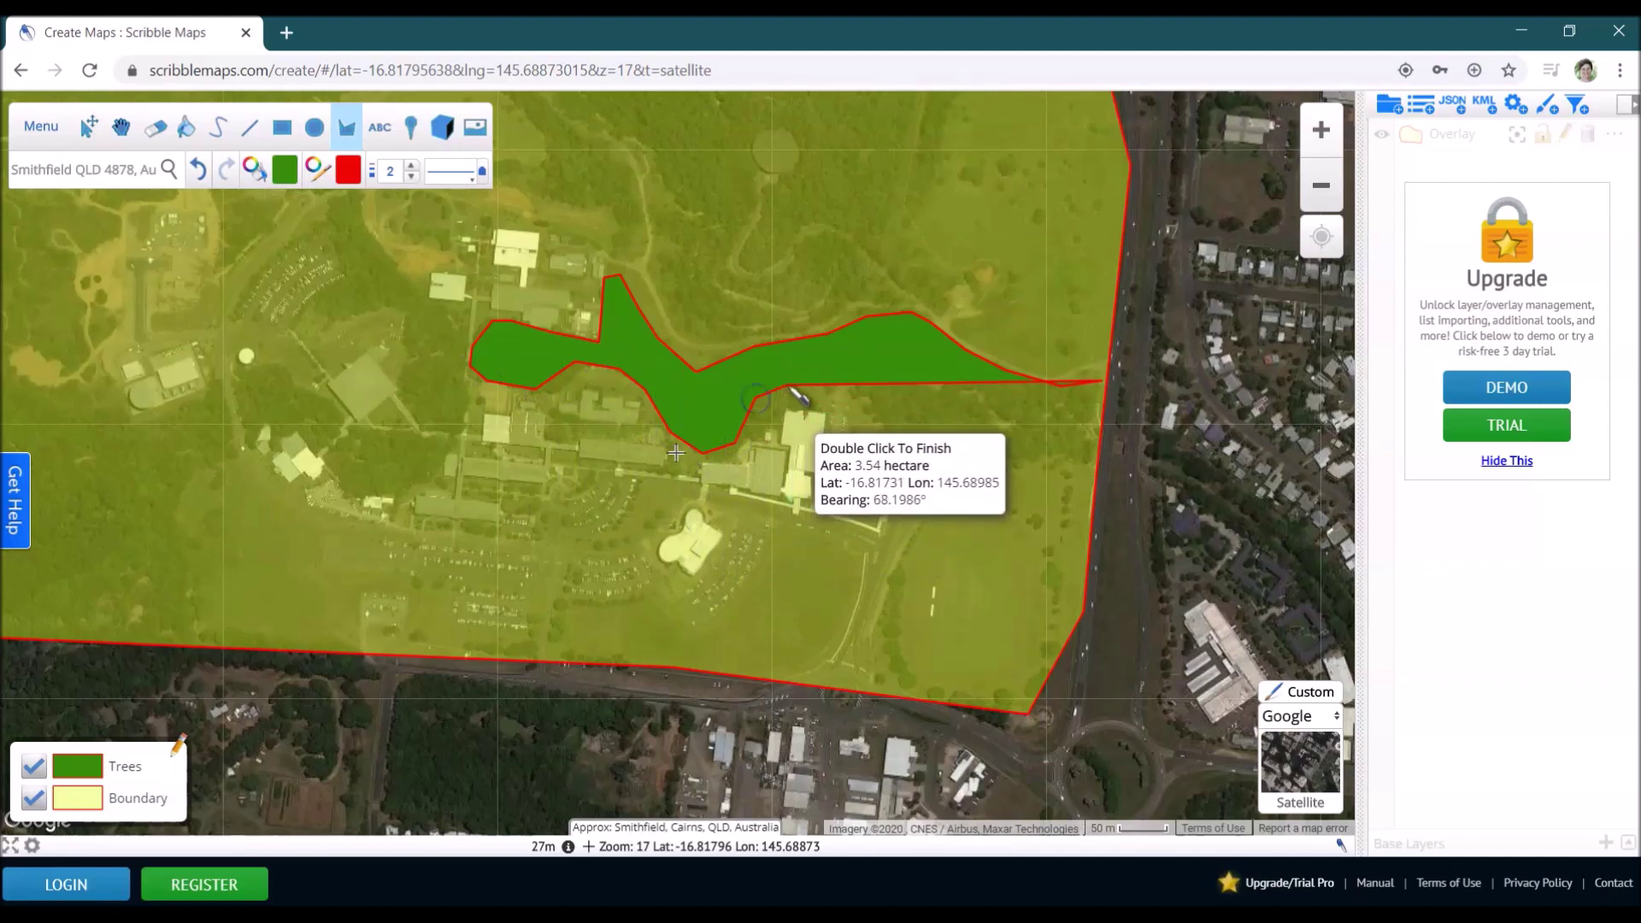
pyautogui.click(843, 376)
pyautogui.click(874, 420)
pyautogui.click(906, 442)
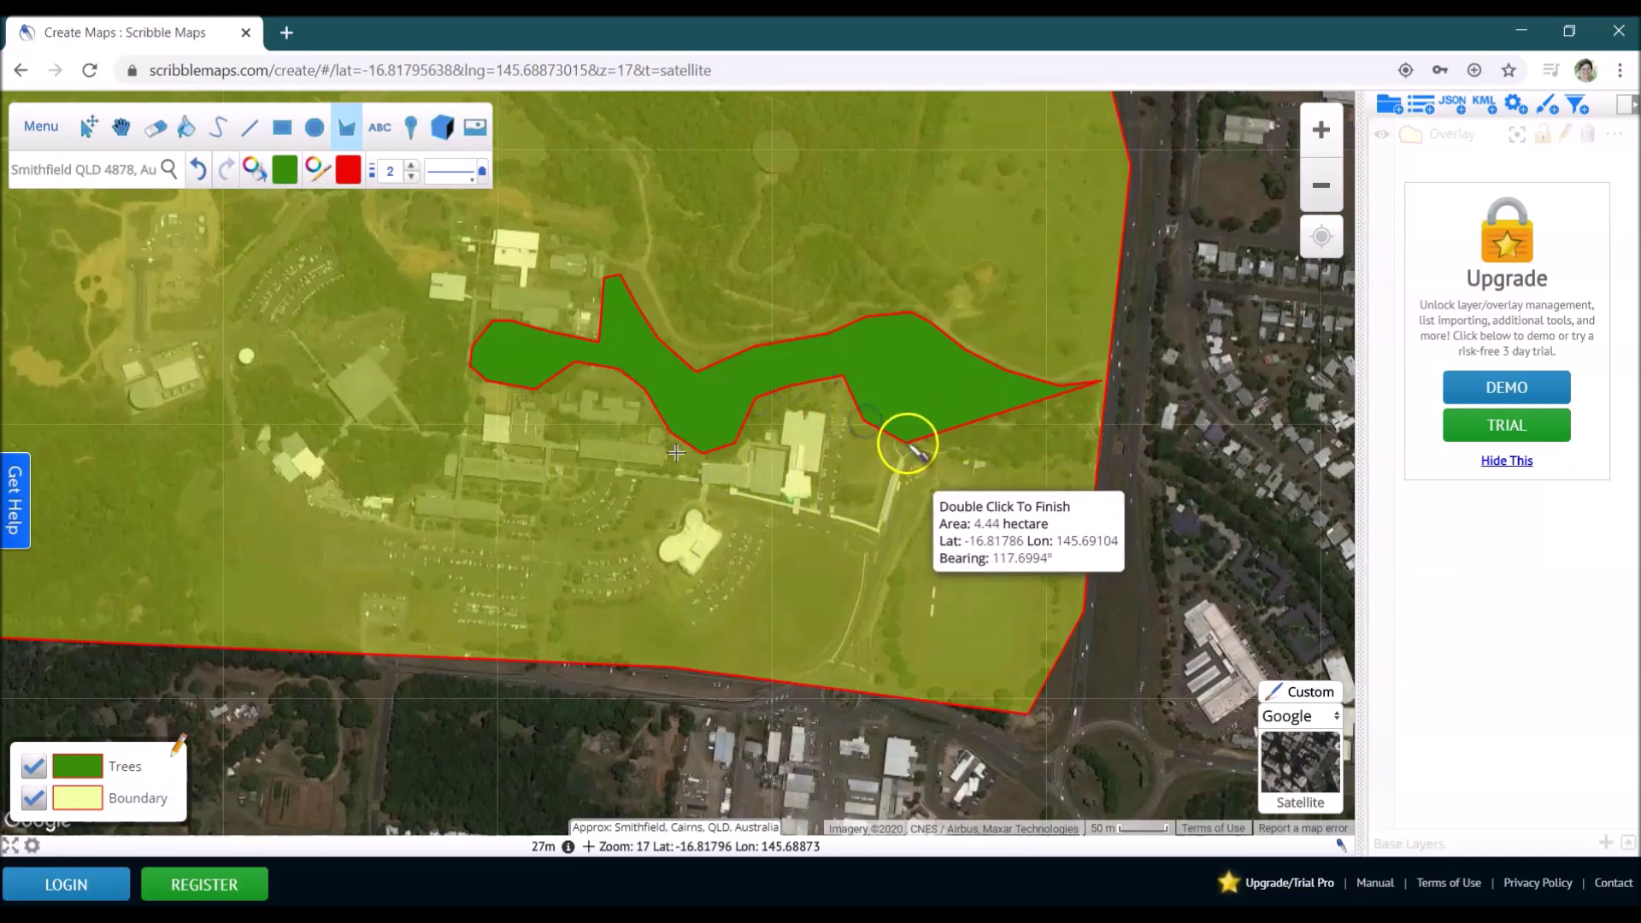
pyautogui.click(1037, 460)
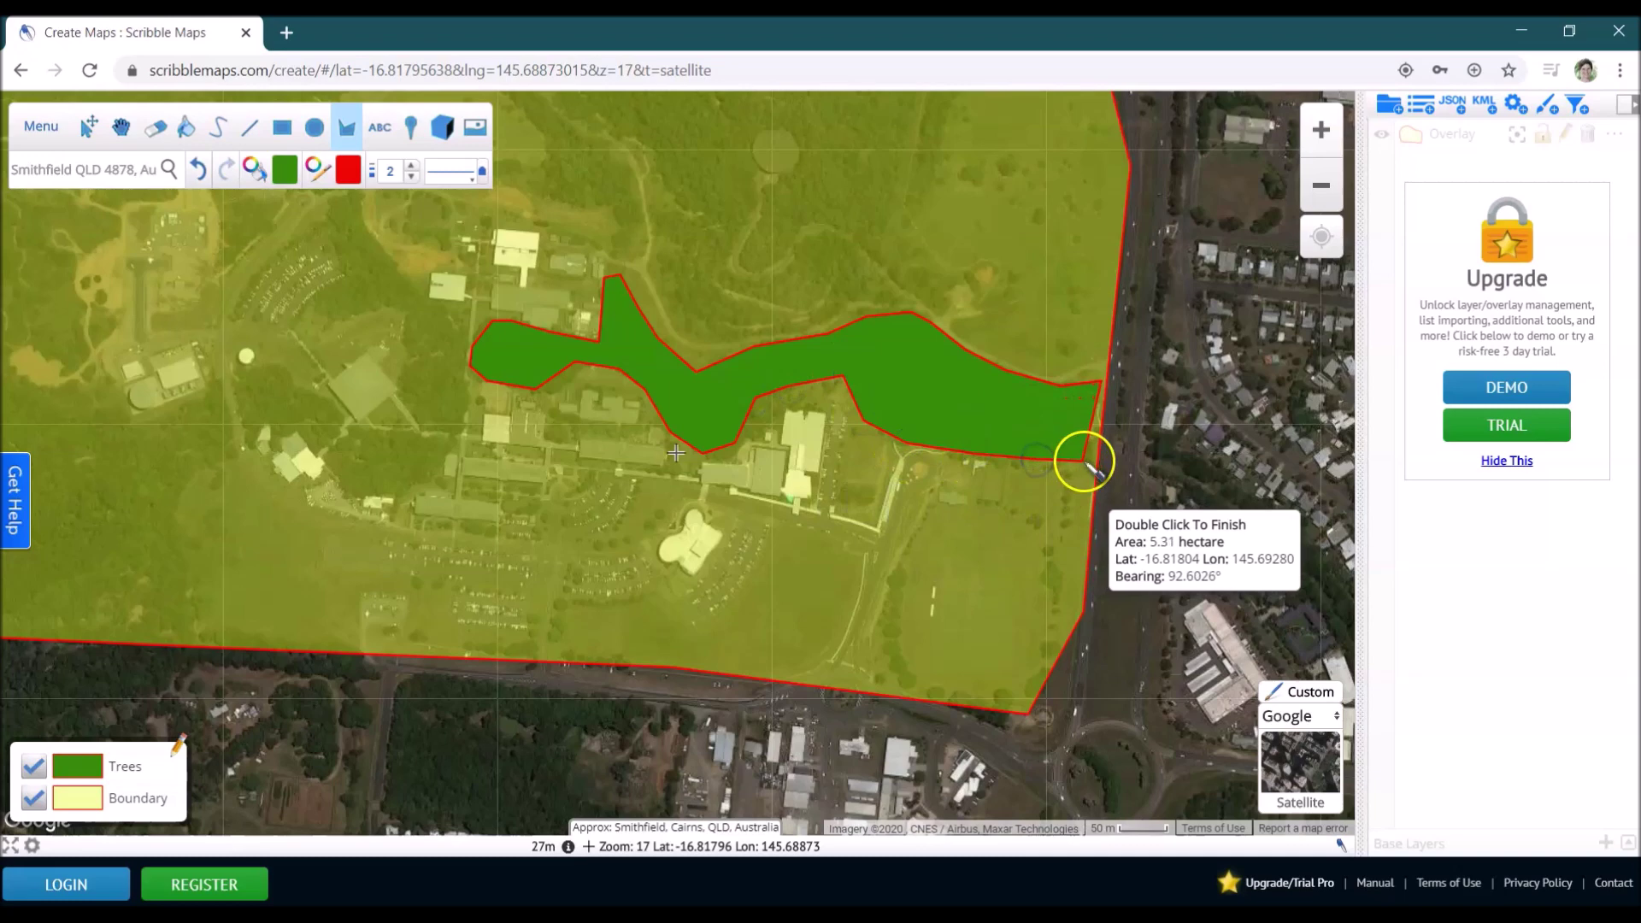
pyautogui.doubleClick(1090, 462)
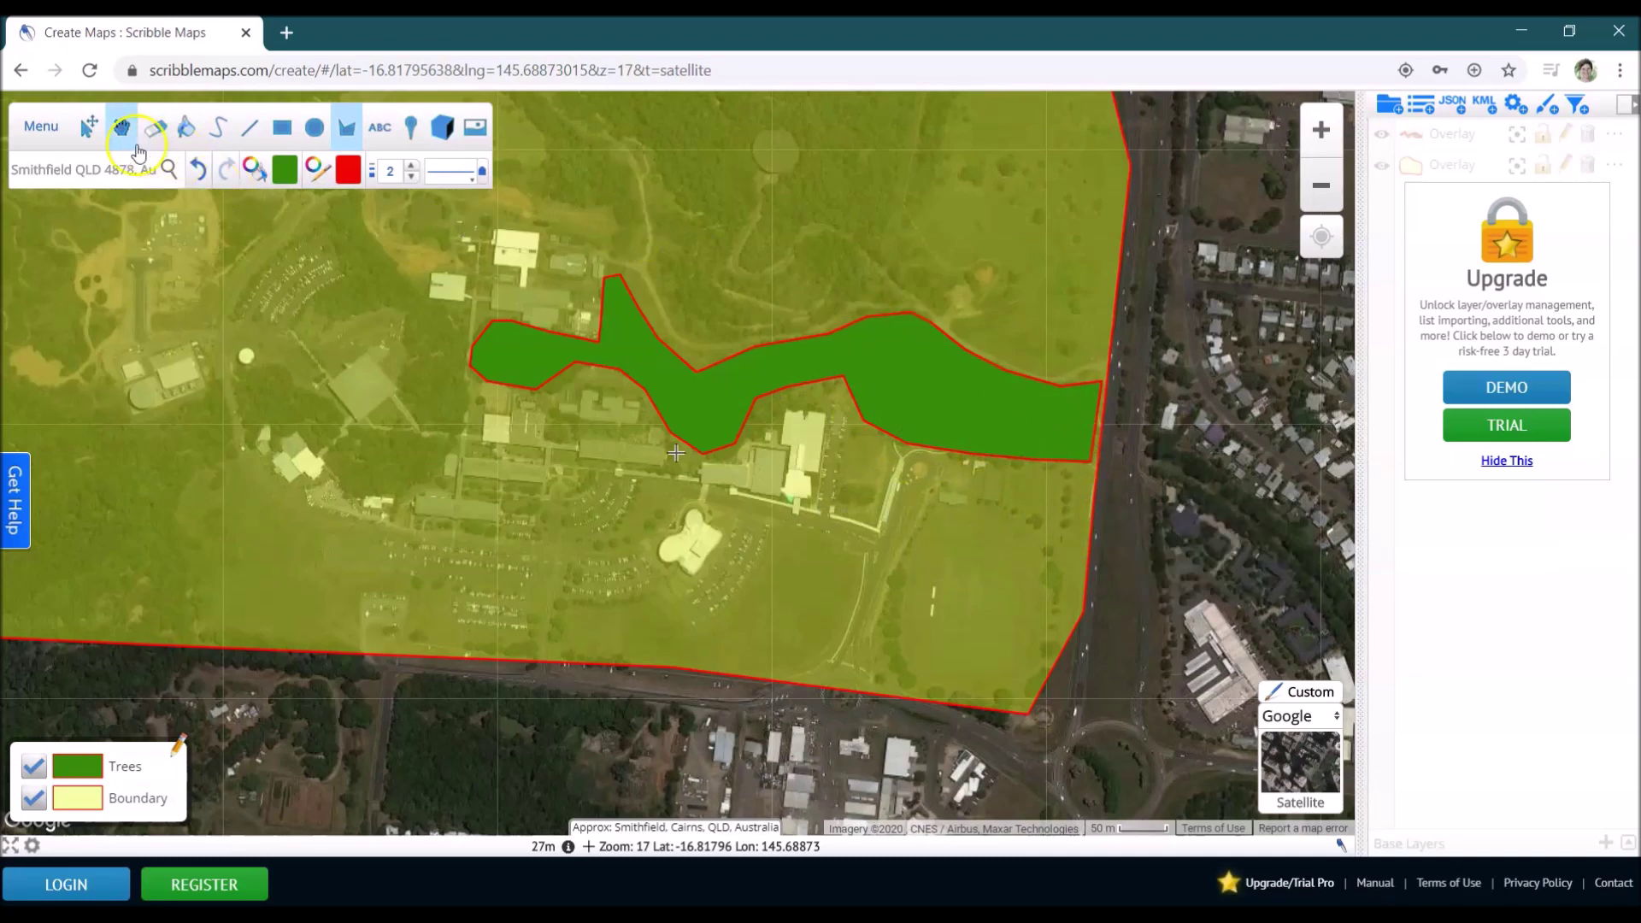
# Measure the Trees polygon: 5.34 hectares with a 1.73 km perimeter.
pyautogui.click(91, 130)
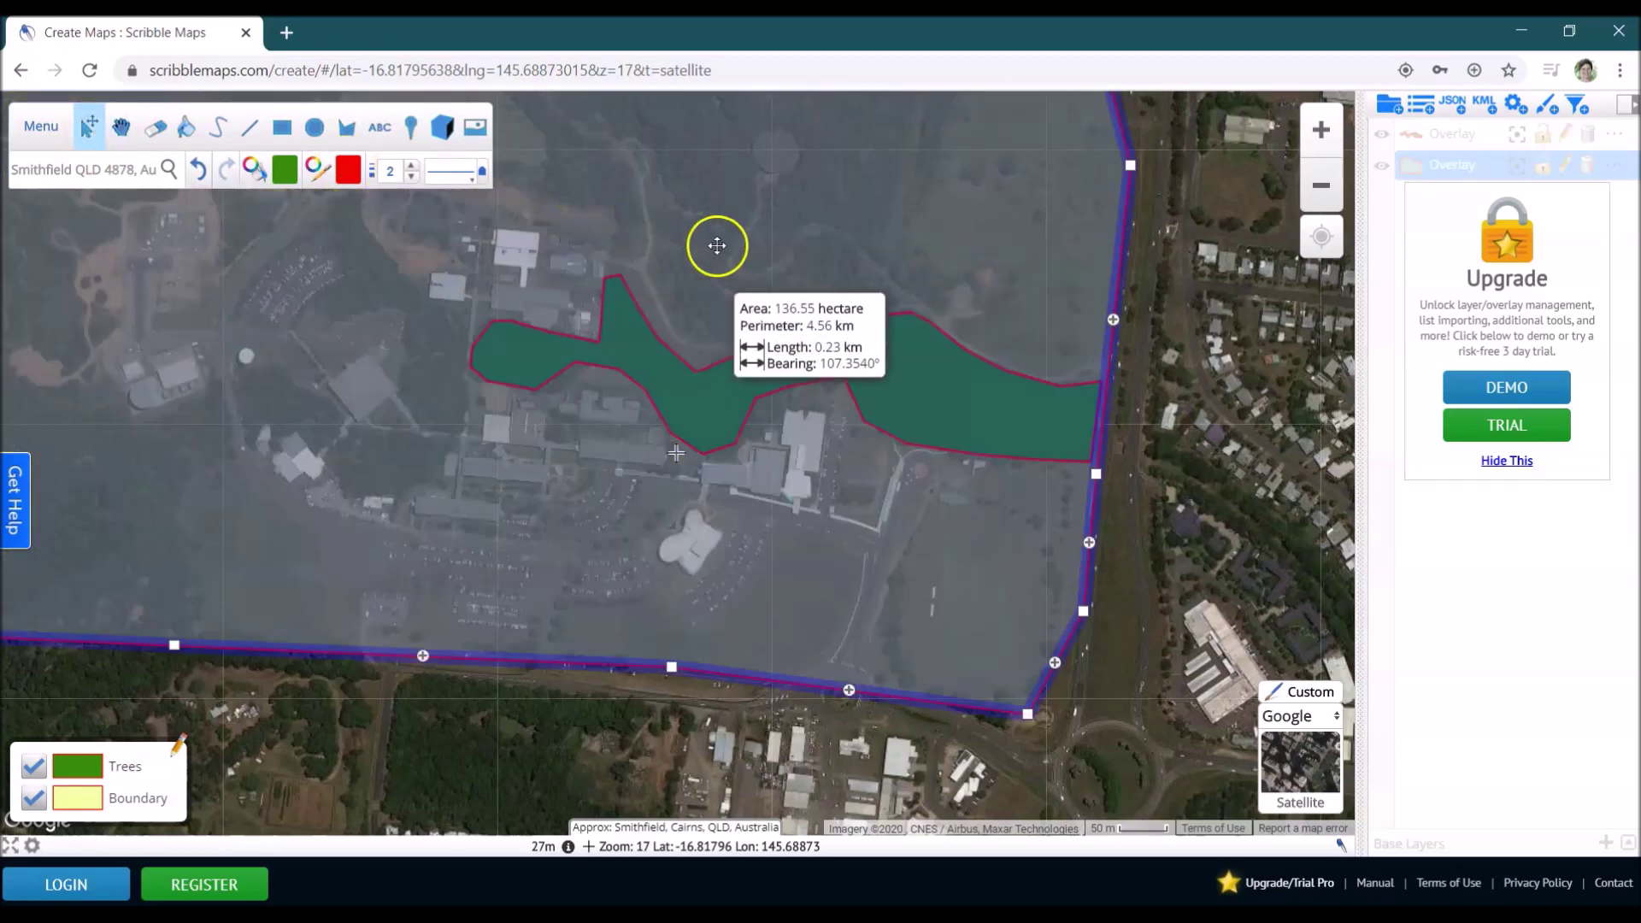
pyautogui.click(889, 347)
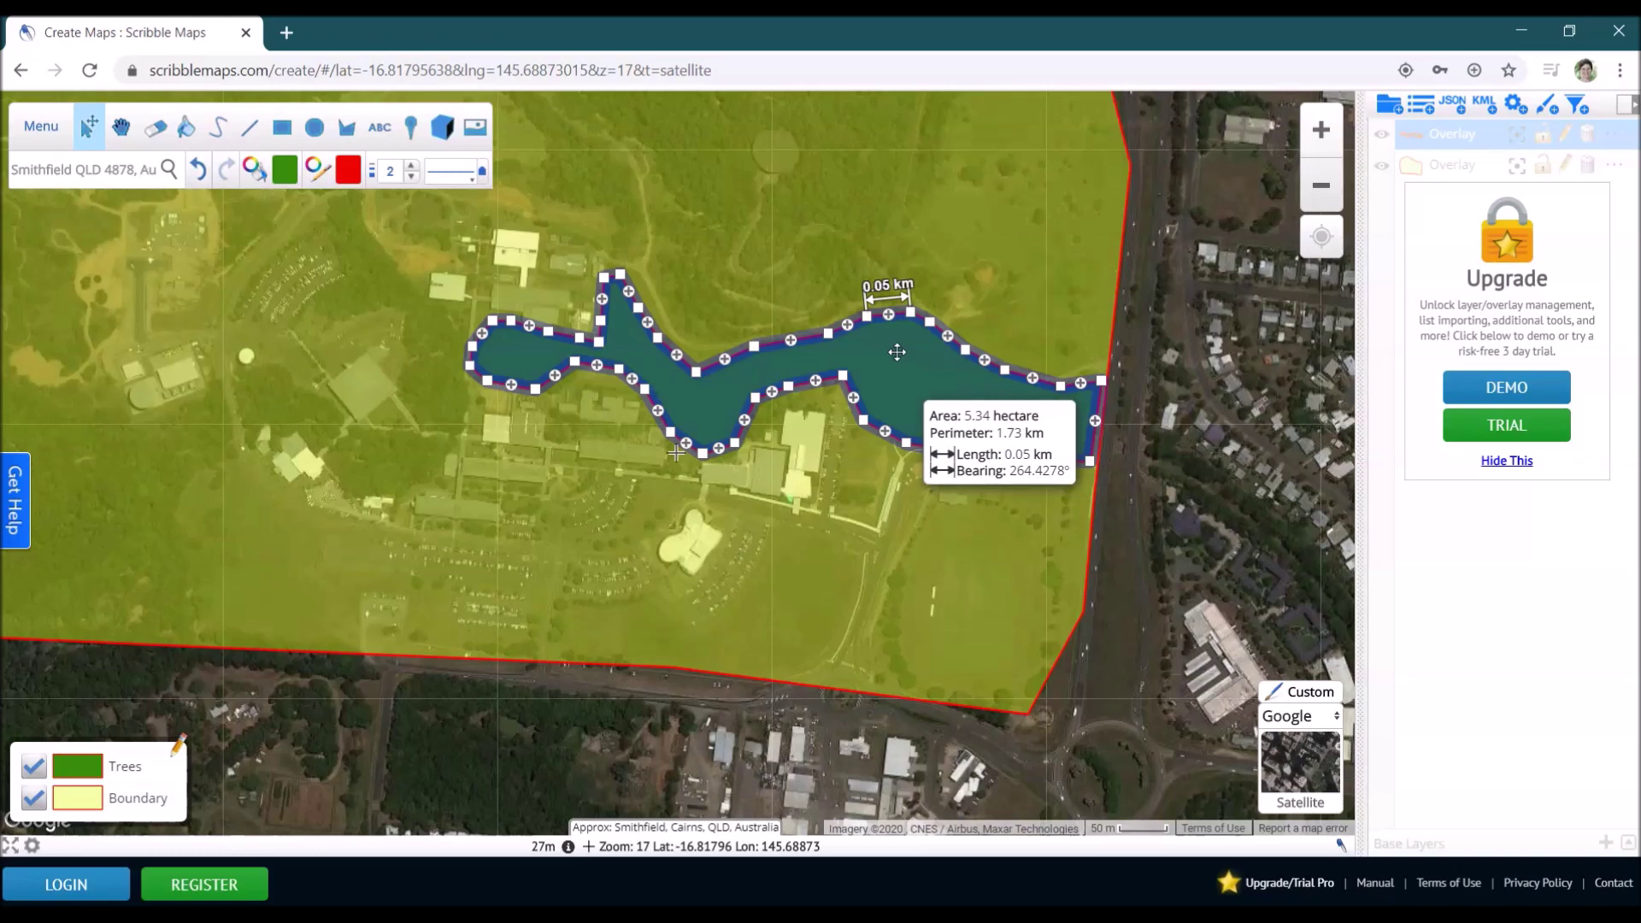
pyautogui.click(894, 355)
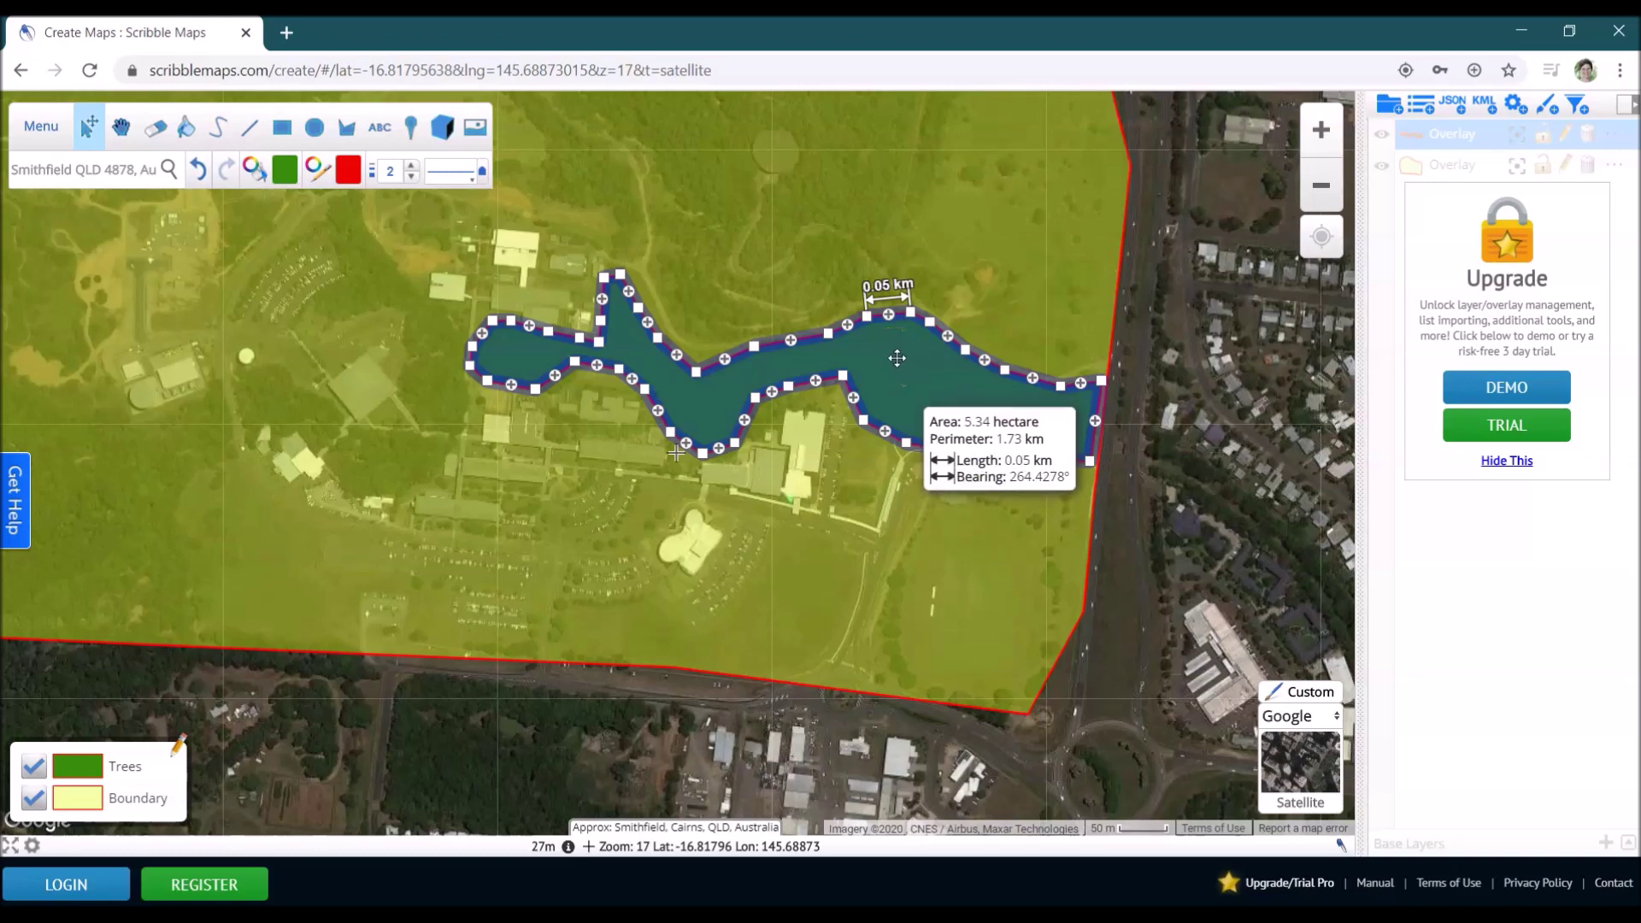
pyautogui.click(918, 364)
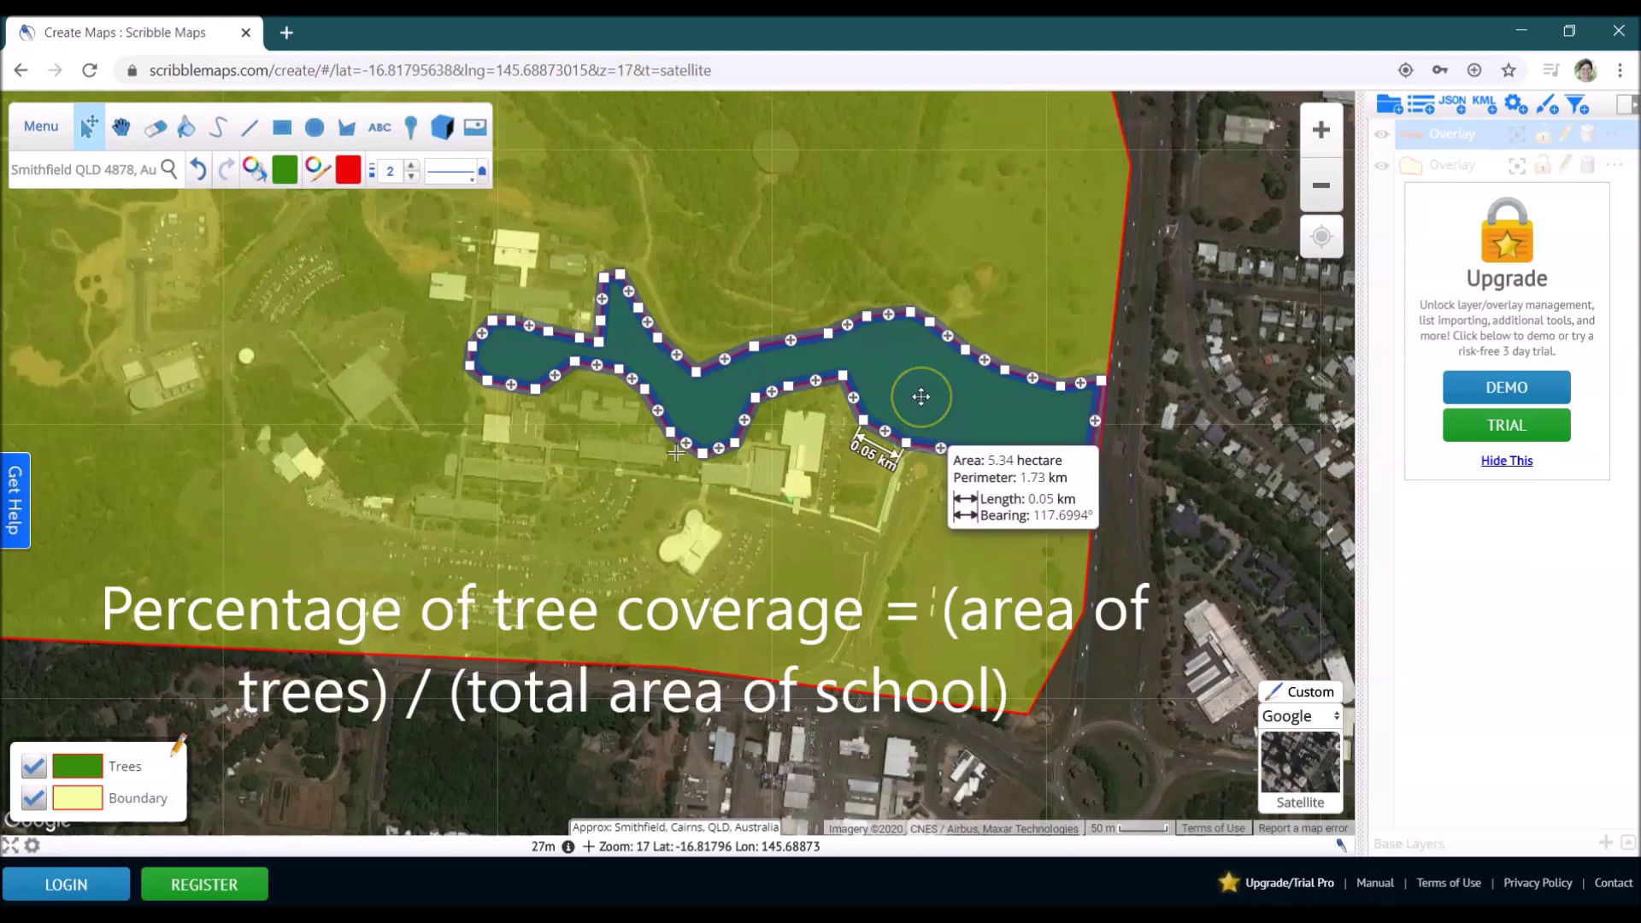
# Read the school boundary's area of 136.55 hectares, then reselect the Trees polygon.
pyautogui.click(916, 535)
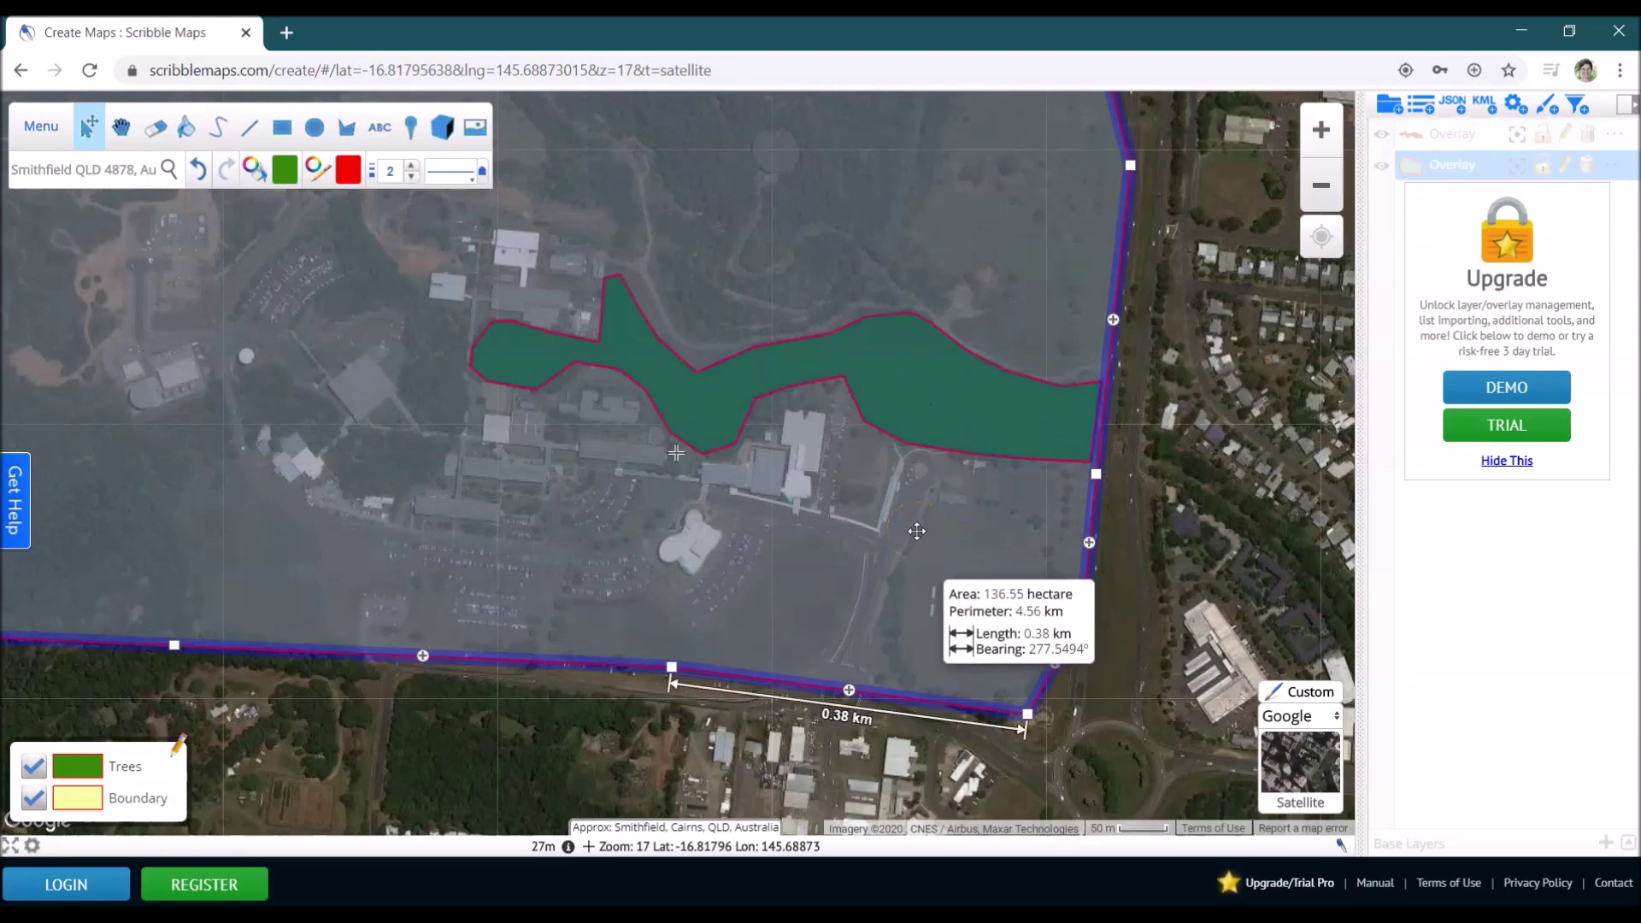
pyautogui.moveTo(908, 502); pyautogui.dragTo(858, 301)
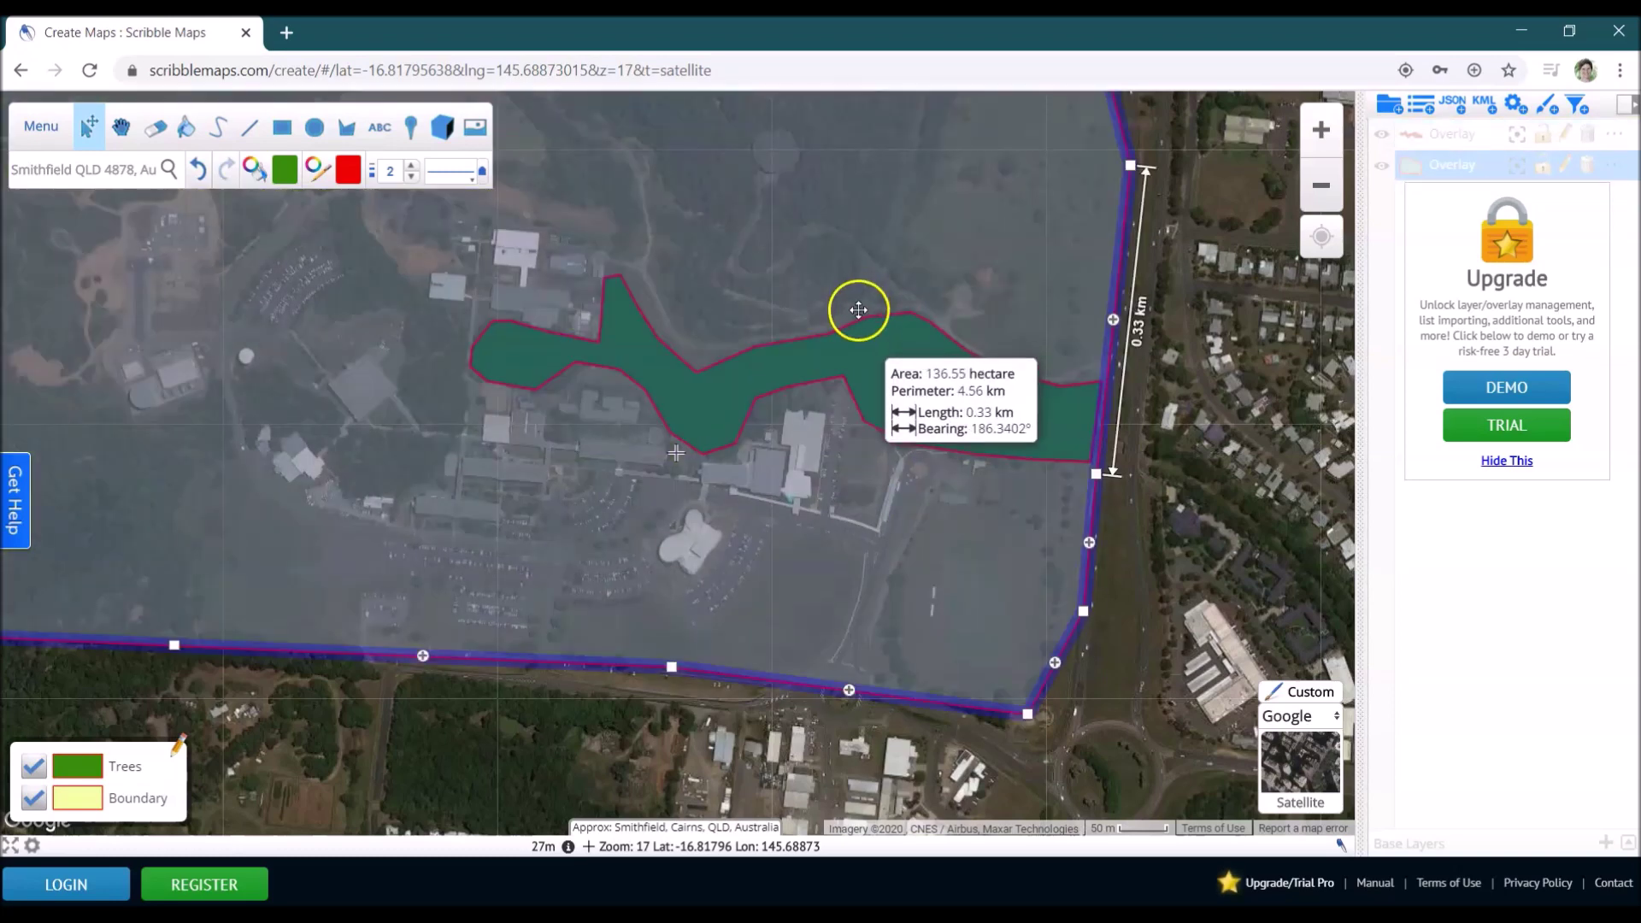
pyautogui.click(874, 329)
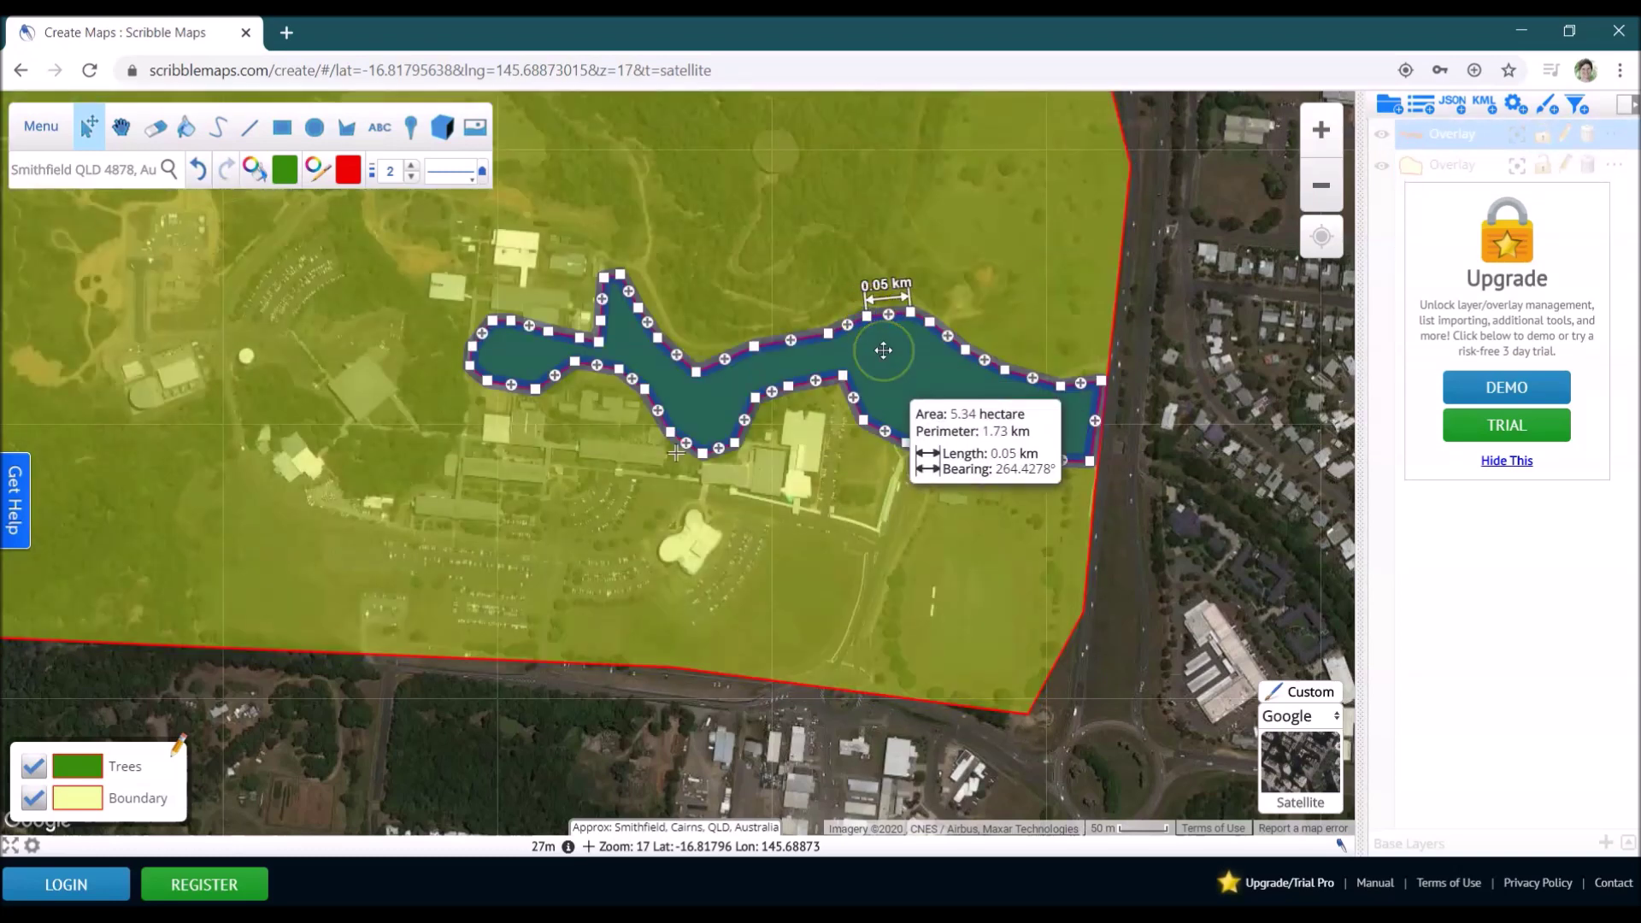
pyautogui.click(906, 367)
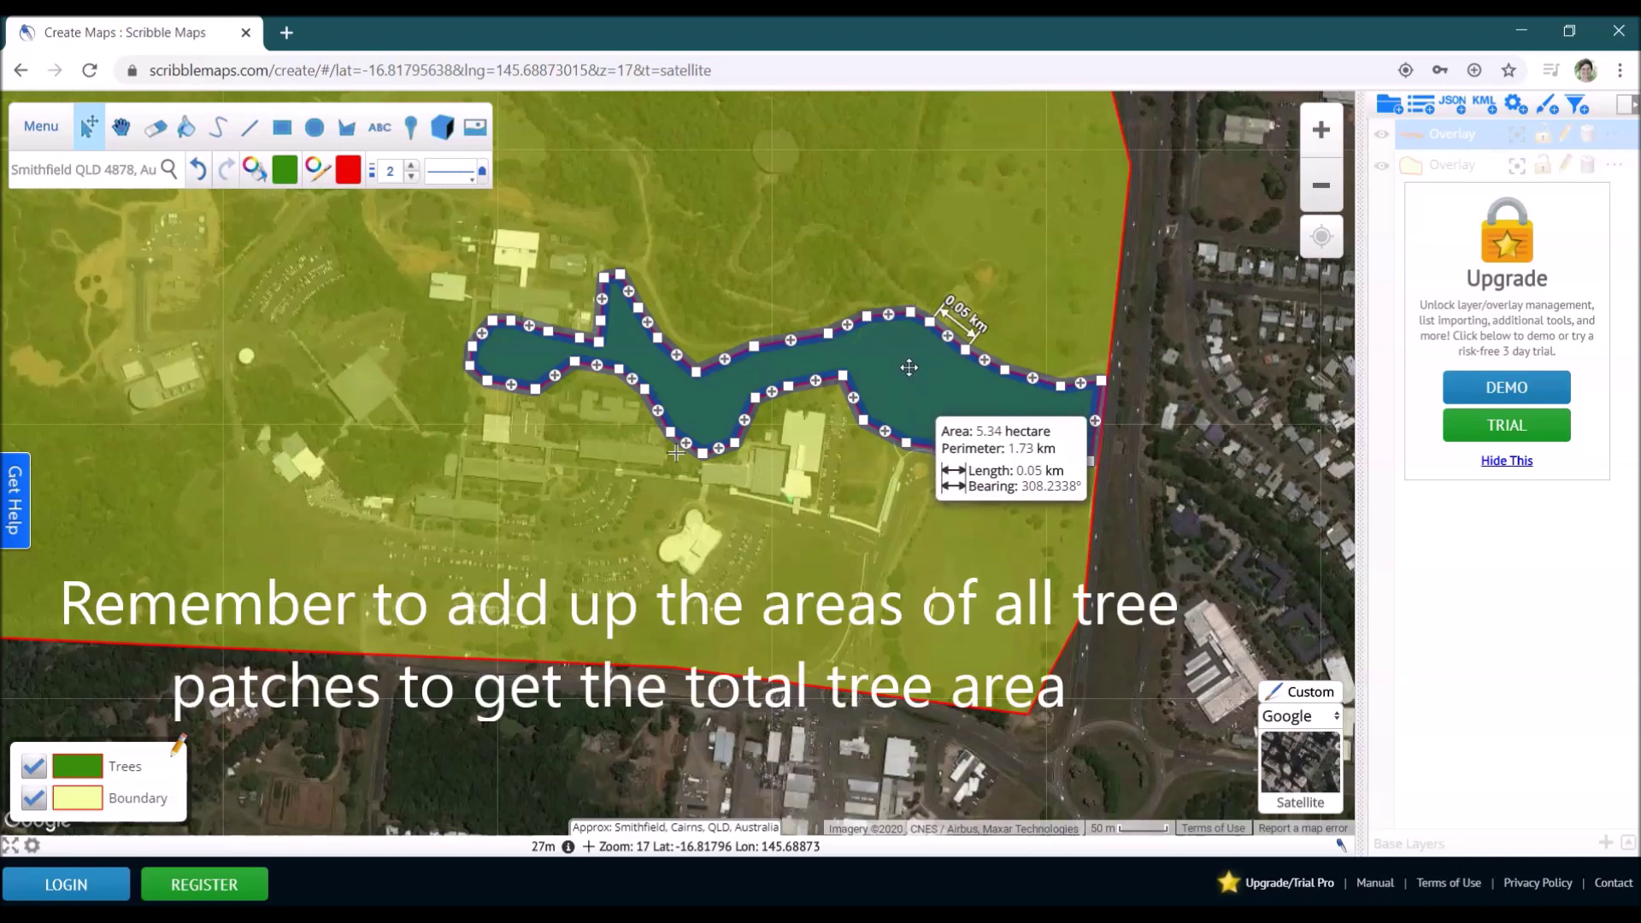
pyautogui.click(912, 368)
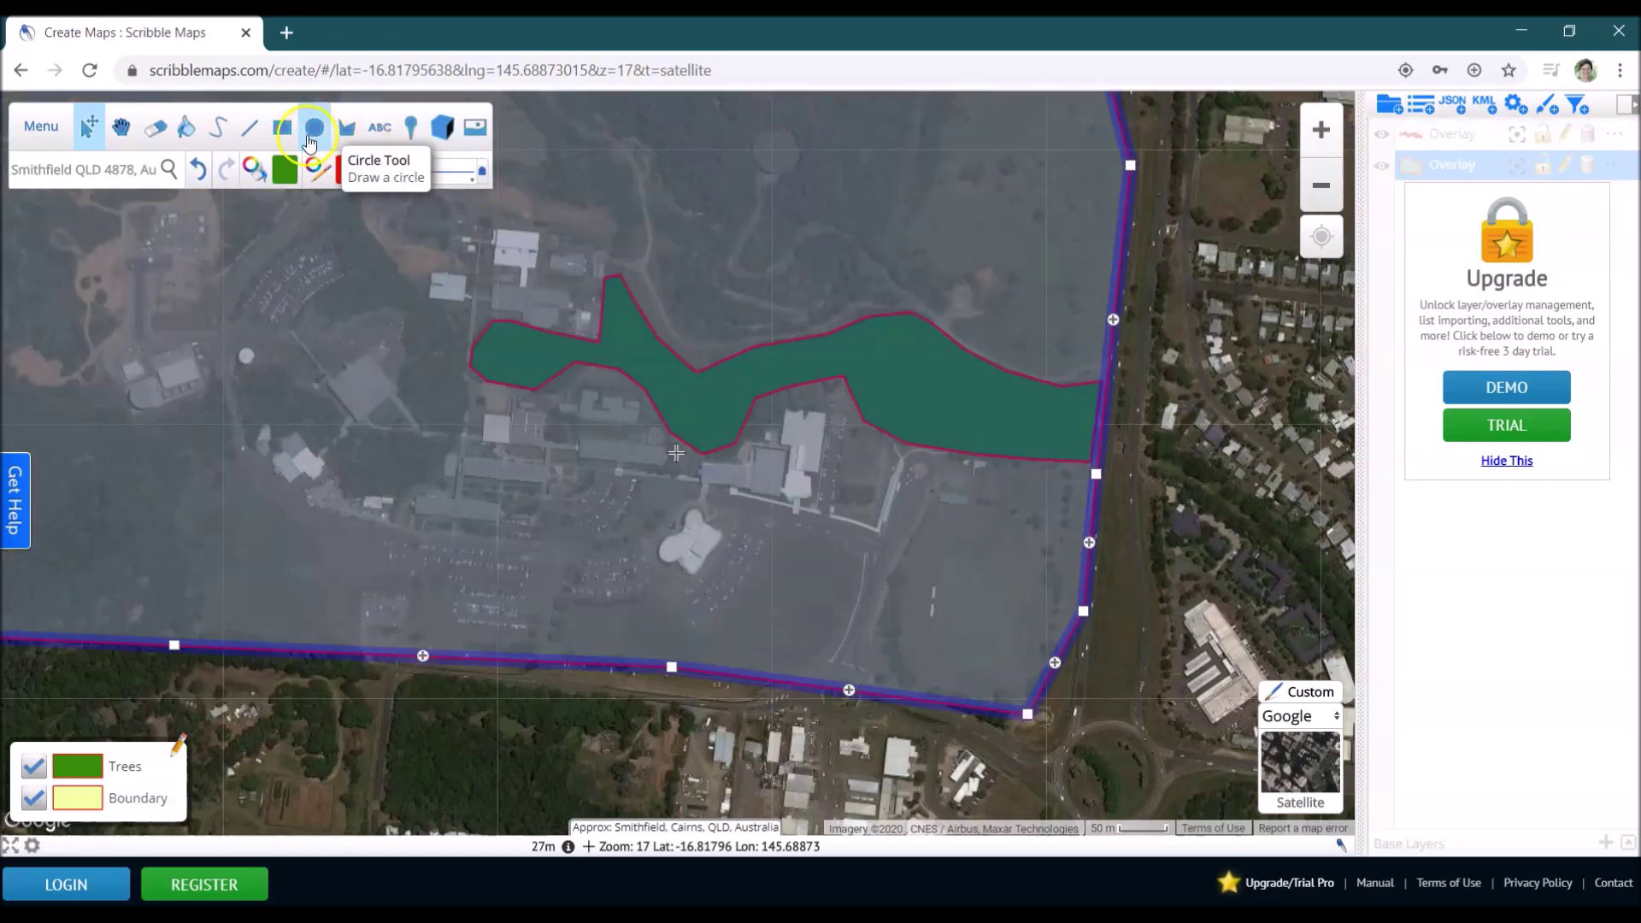
# Draw small circles over trees near the southern boundary, enlarging one to about 250.47 m².
pyautogui.click(315, 128)
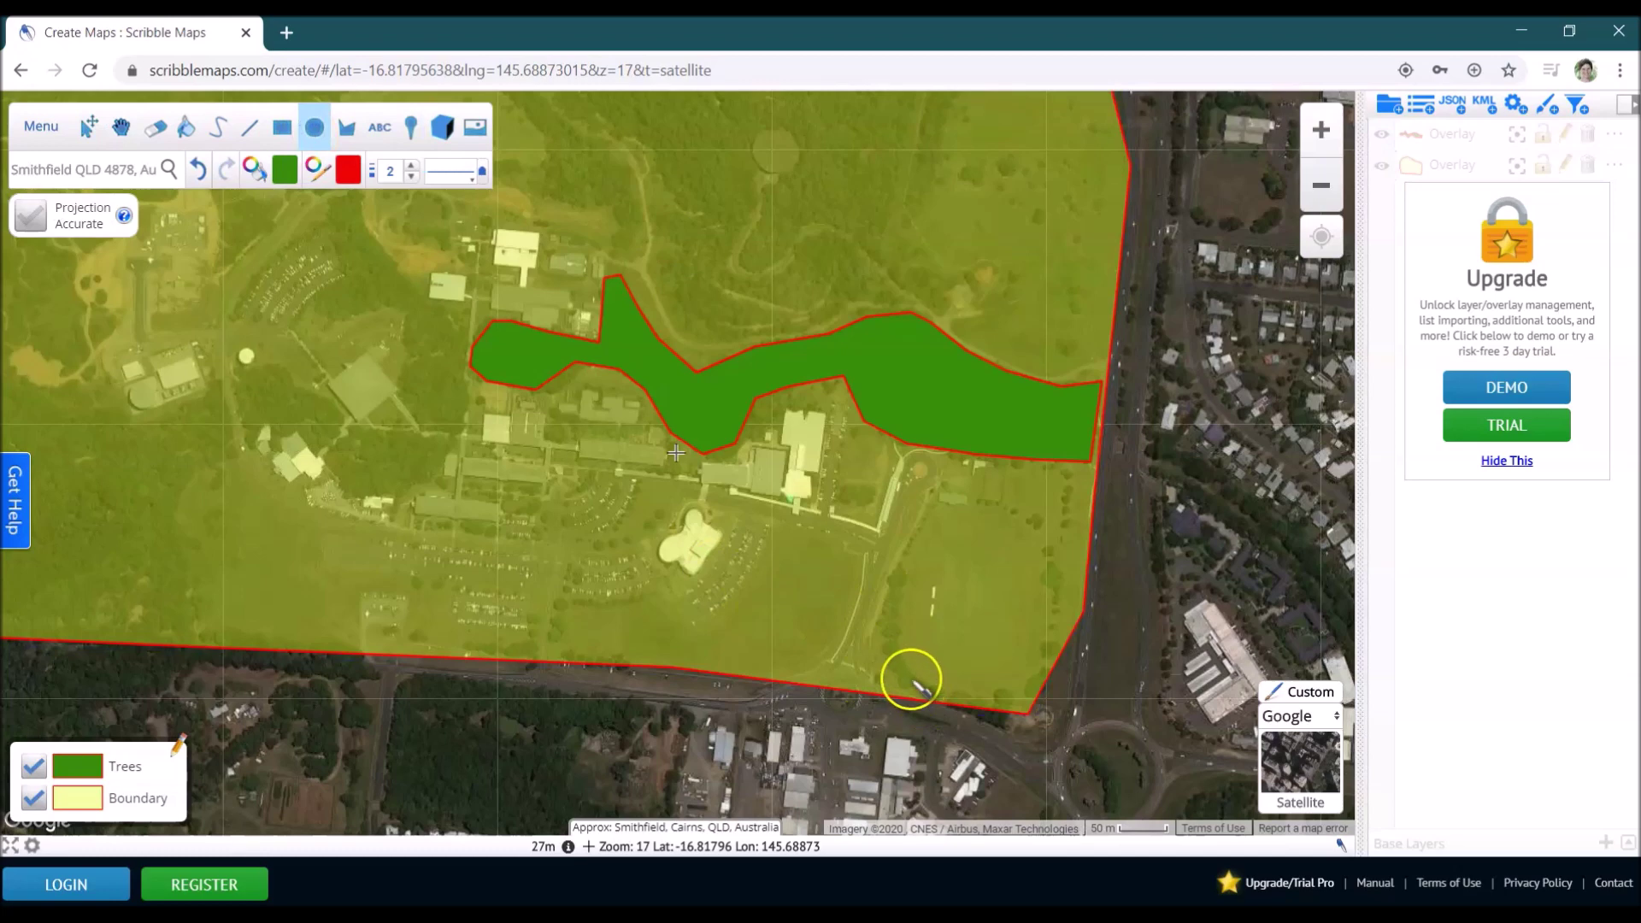
pyautogui.moveTo(908, 681)
pyautogui.mouseDown()
pyautogui.moveTo(920, 689)
pyautogui.moveTo(897, 663)
pyautogui.mouseUp()
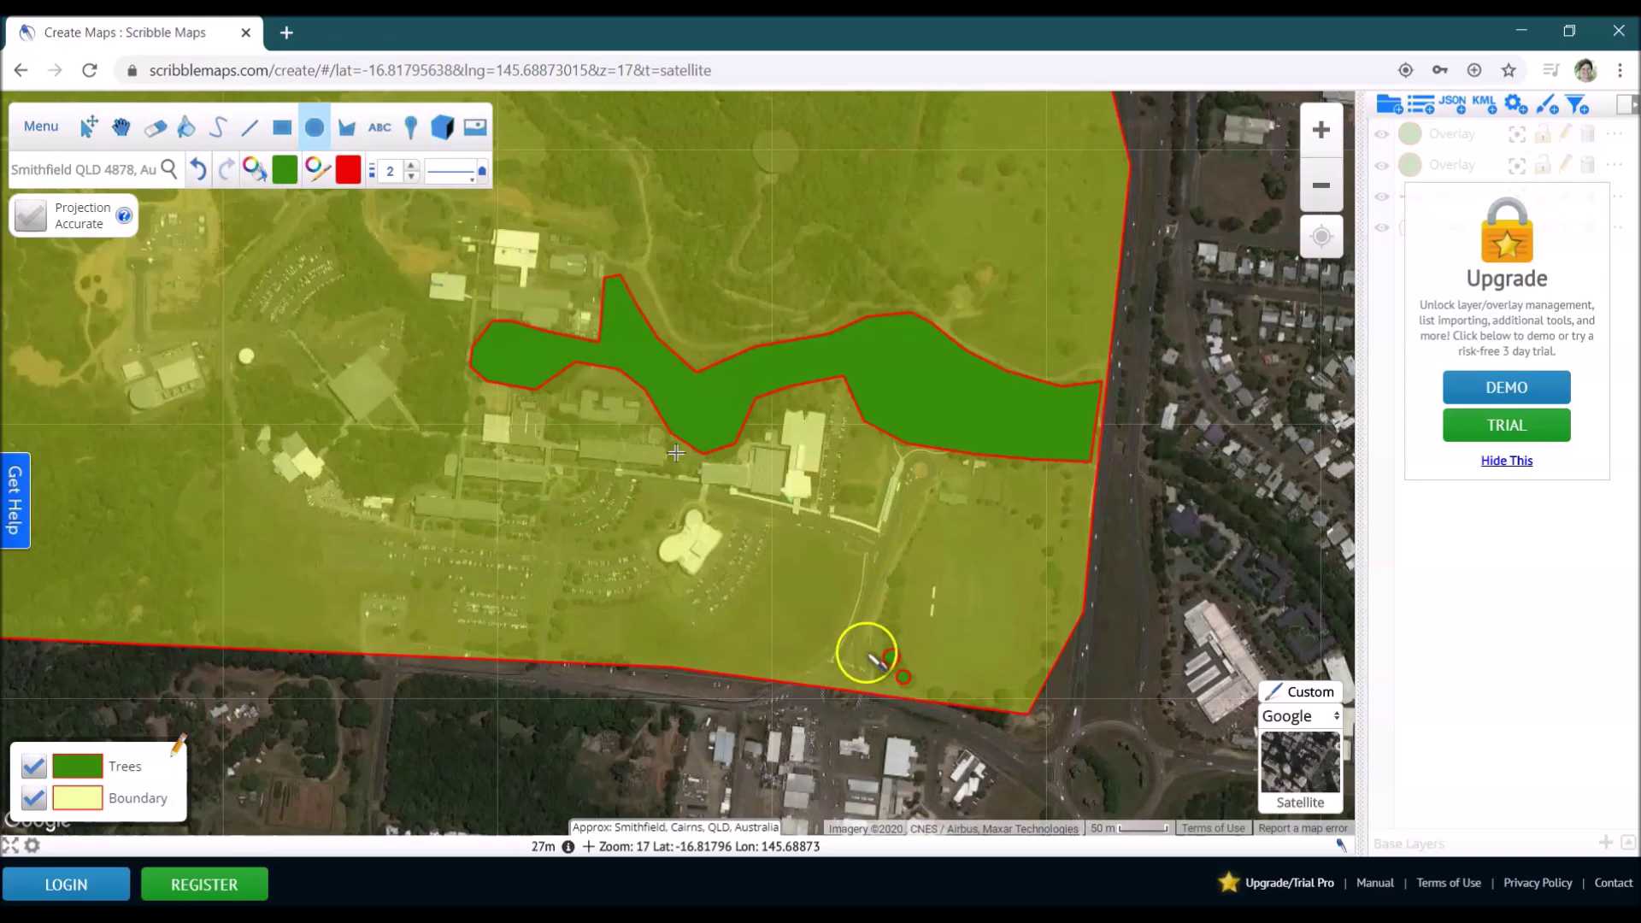
pyautogui.click(88, 127)
pyautogui.click(890, 572)
pyautogui.click(893, 655)
pyautogui.click(905, 679)
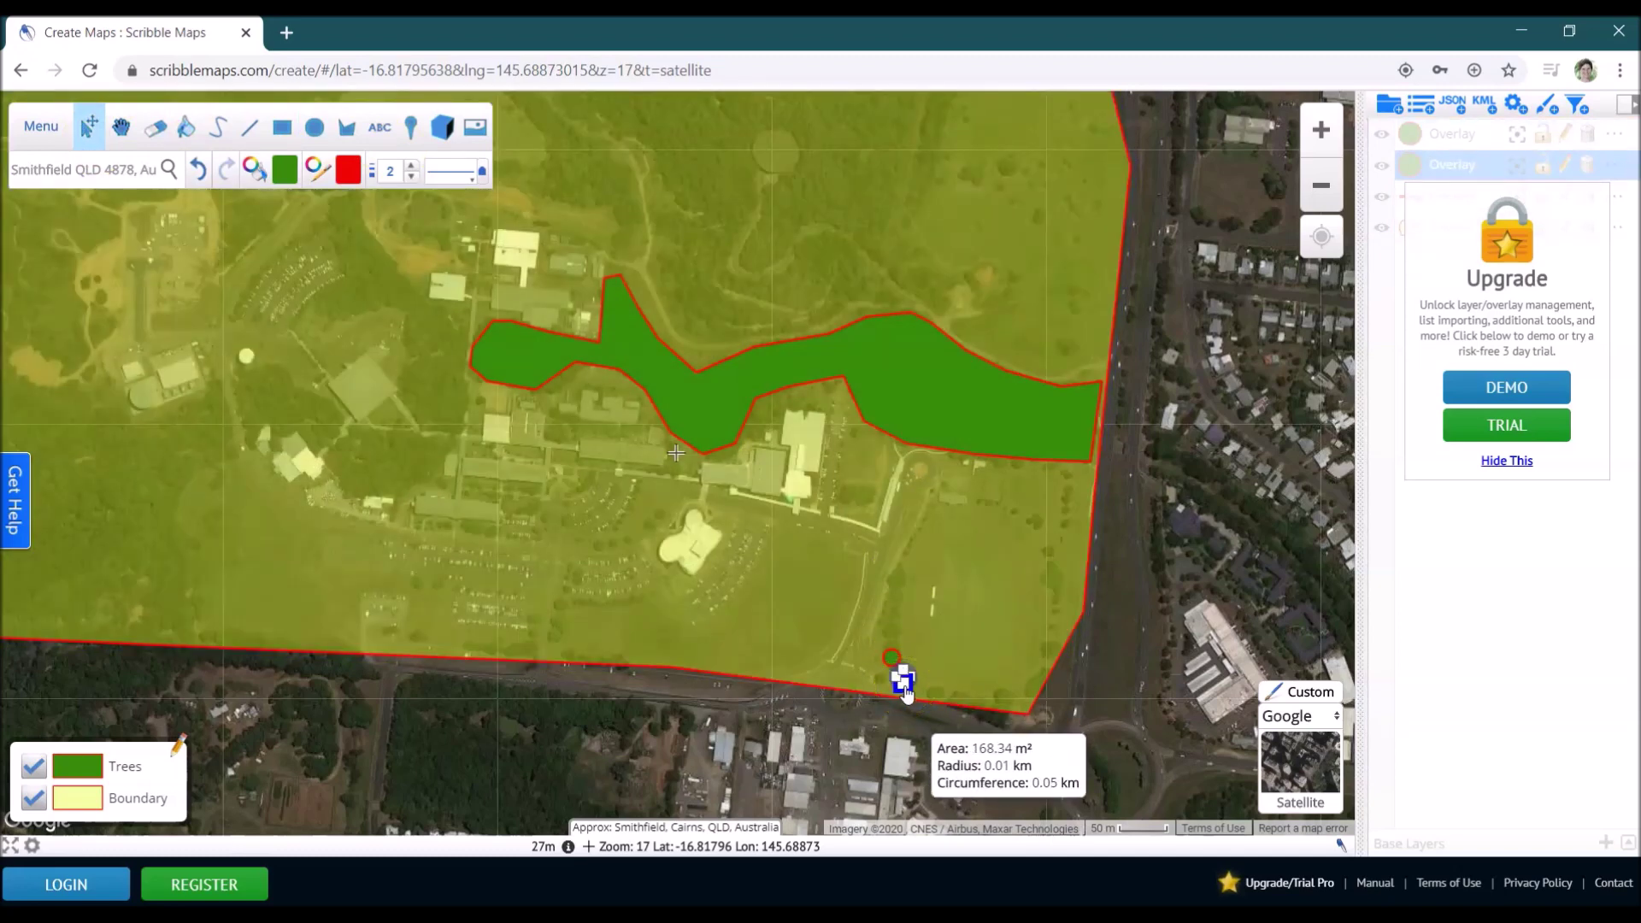
pyautogui.moveTo(906, 693); pyautogui.dragTo(894, 667)
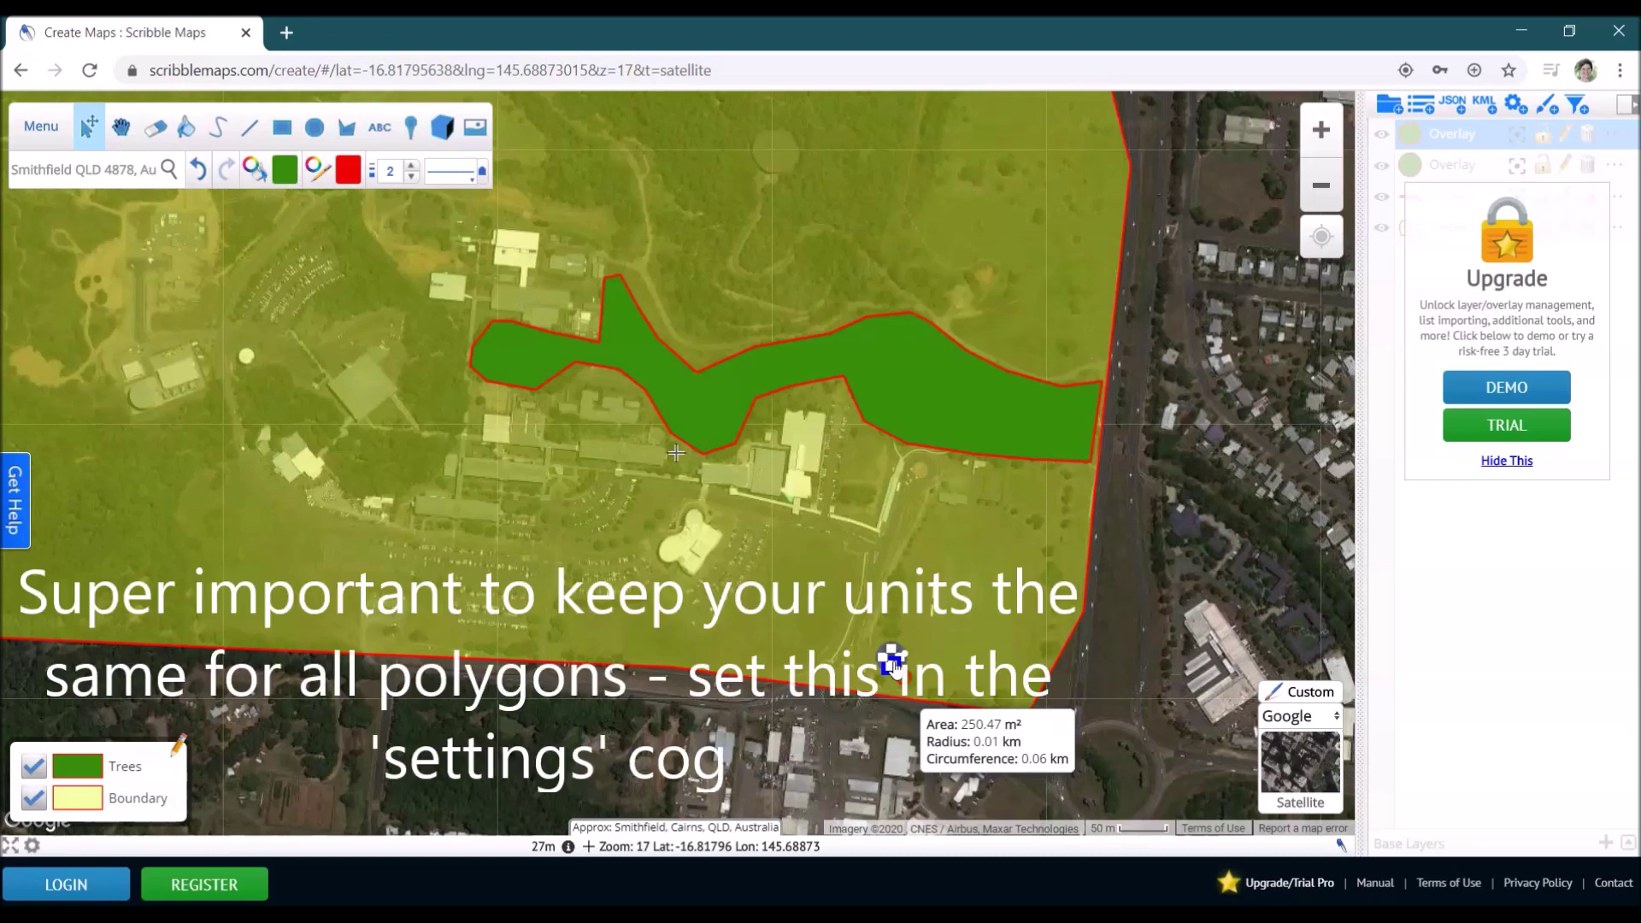
pyautogui.click(904, 461)
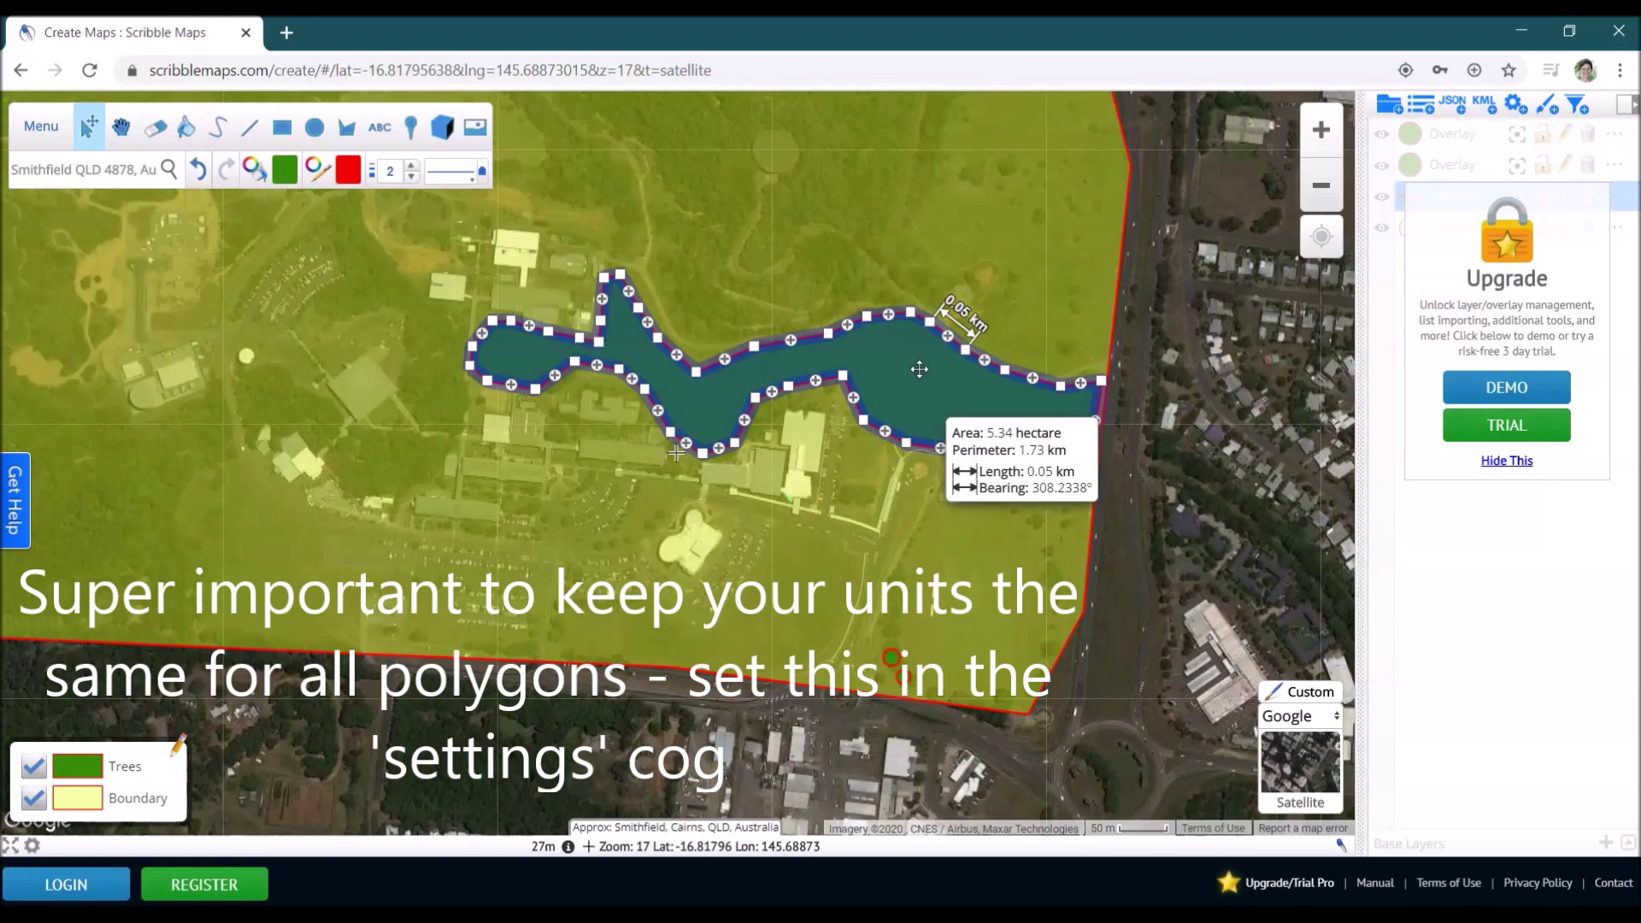
# Set the Area Unit to Square Metre so the Trees polygon reads 53,419.23 m².
pyautogui.click(513, 587)
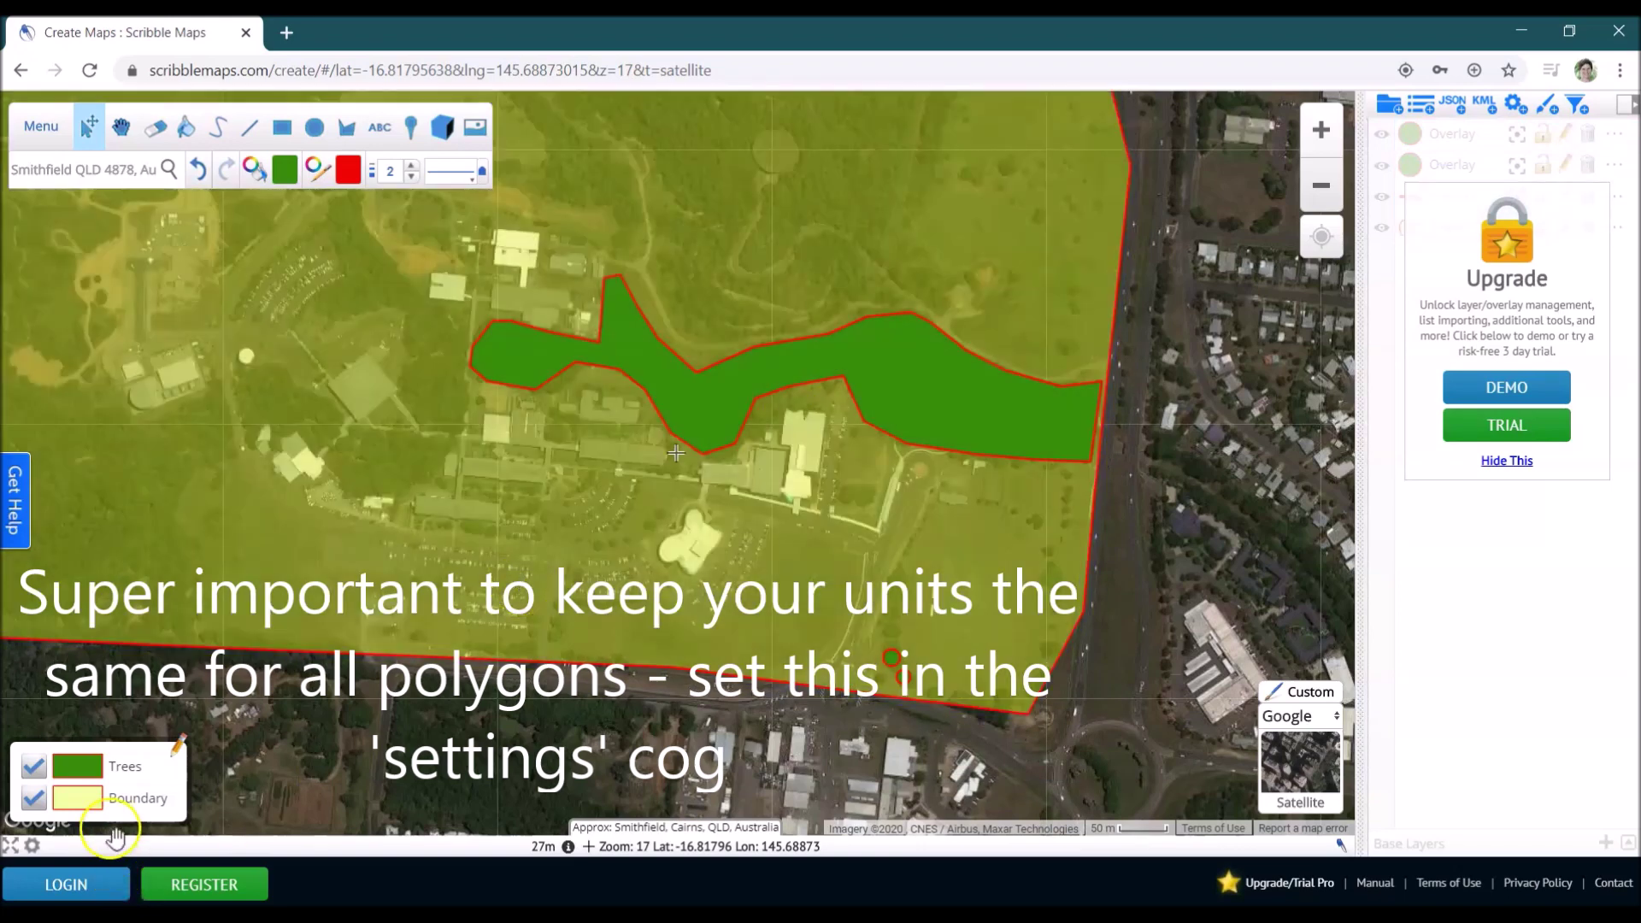
pyautogui.click(32, 846)
pyautogui.click(403, 576)
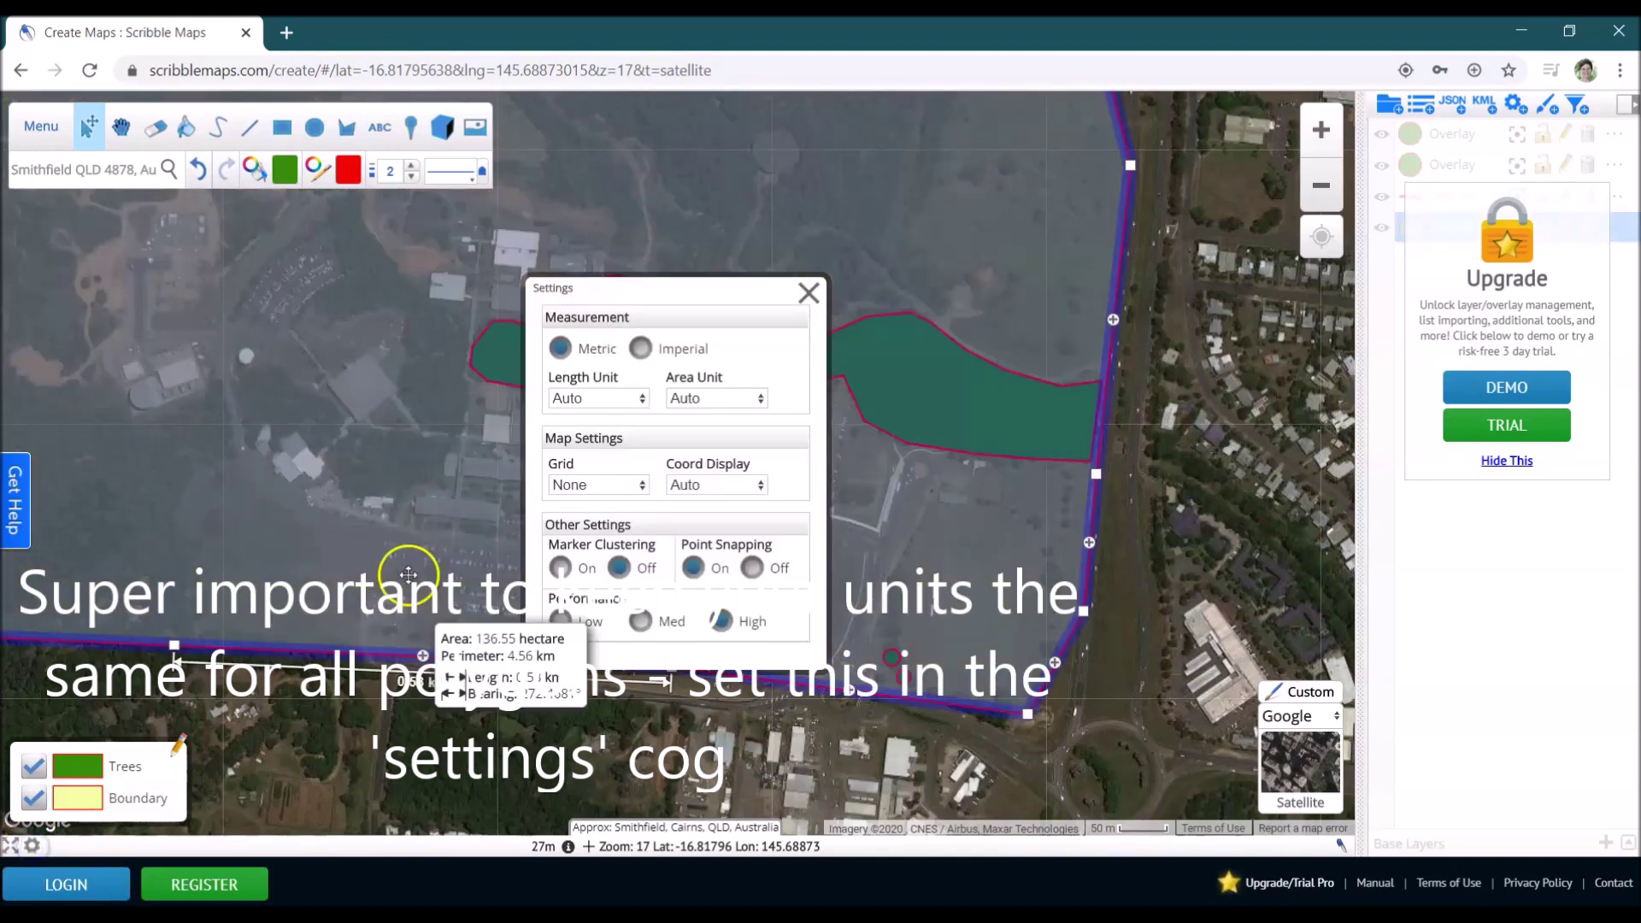
pyautogui.click(739, 400)
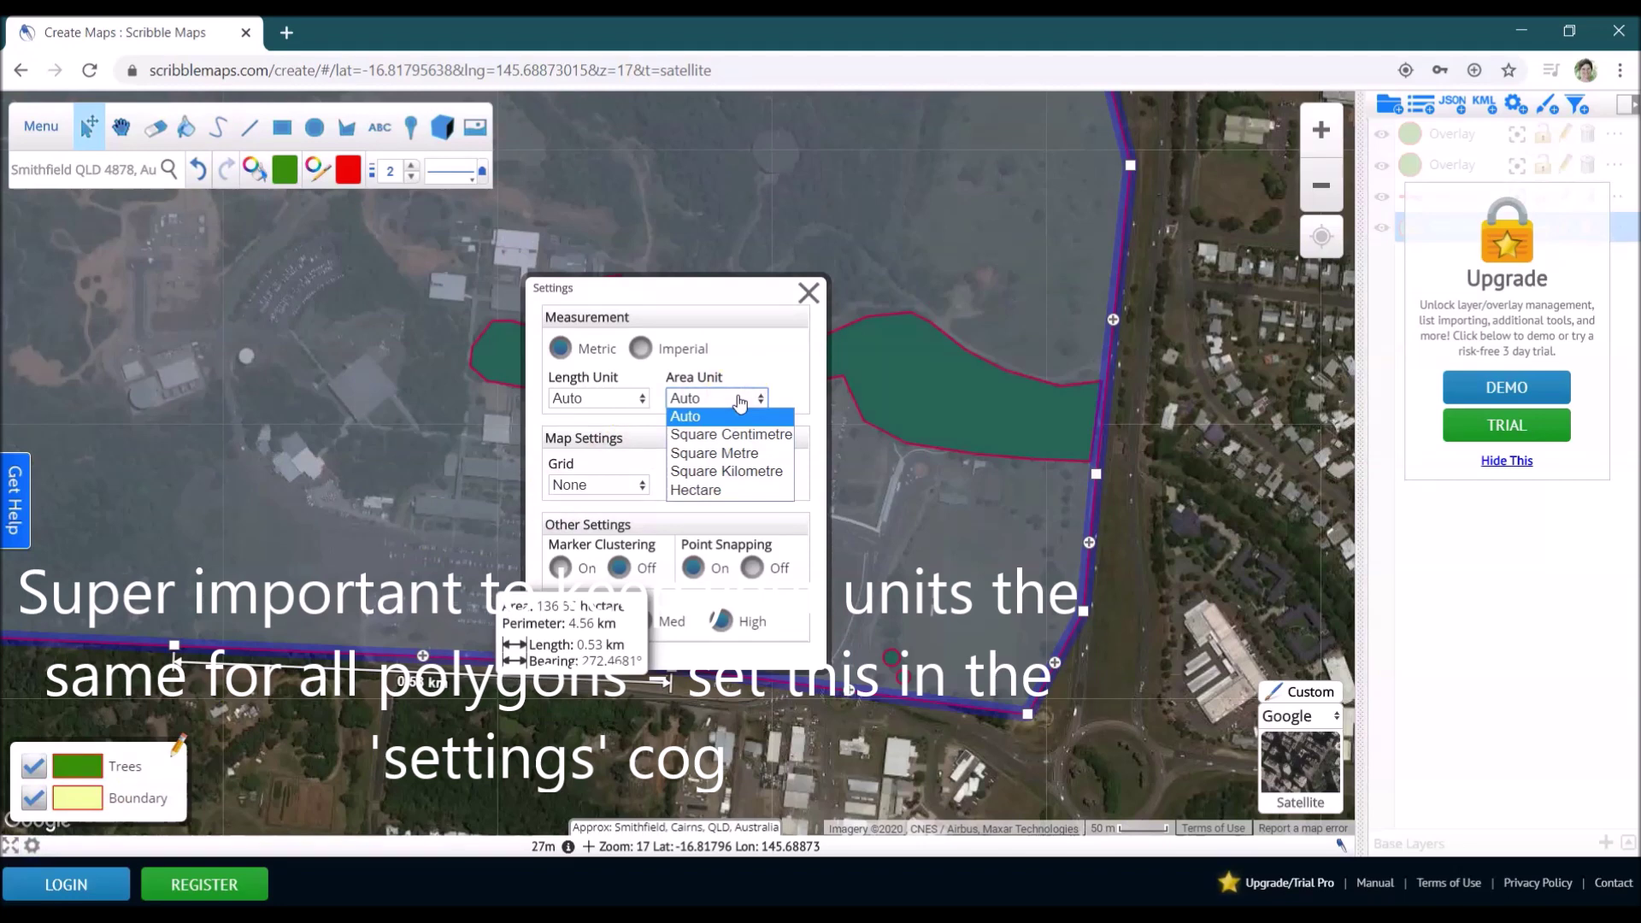
pyautogui.click(740, 458)
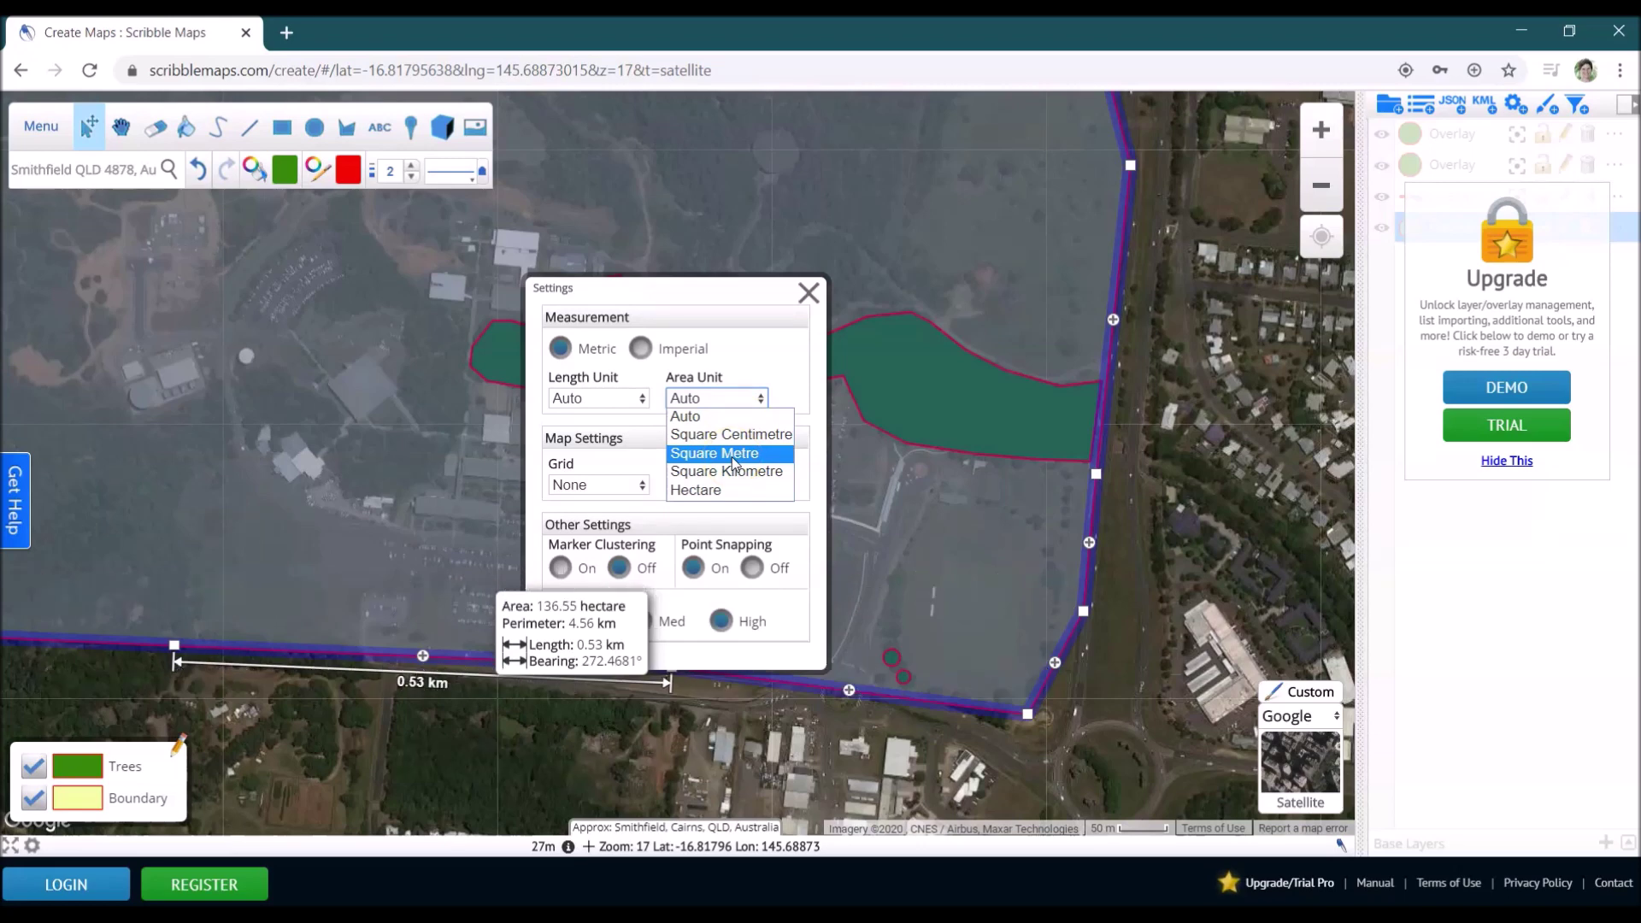
pyautogui.click(732, 463)
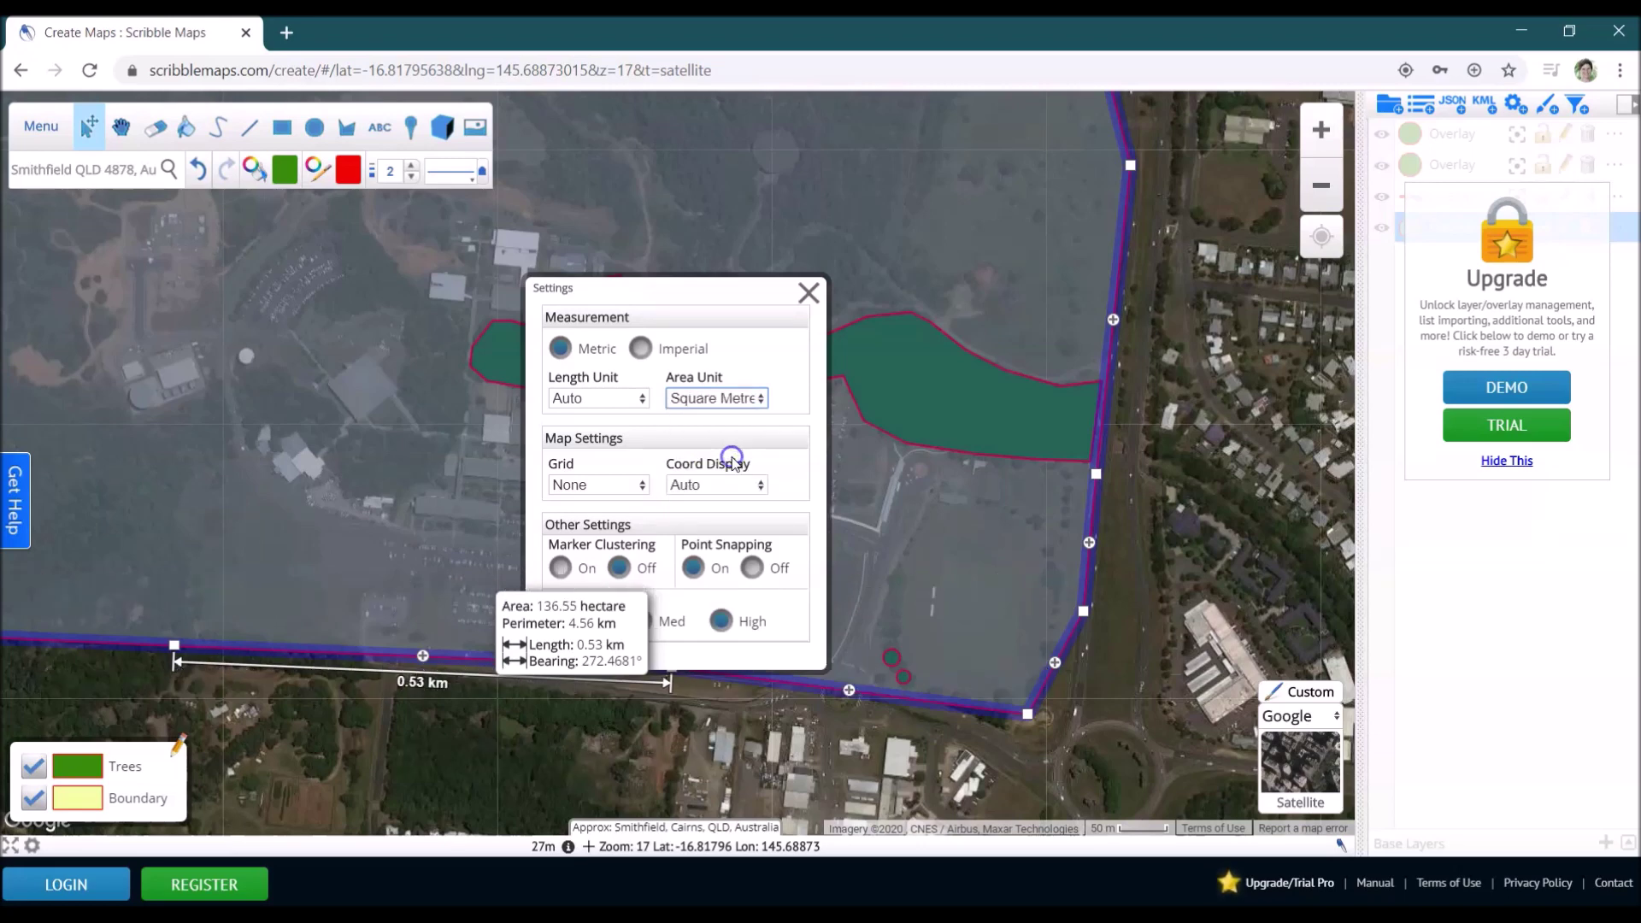
pyautogui.click(808, 293)
pyautogui.click(878, 363)
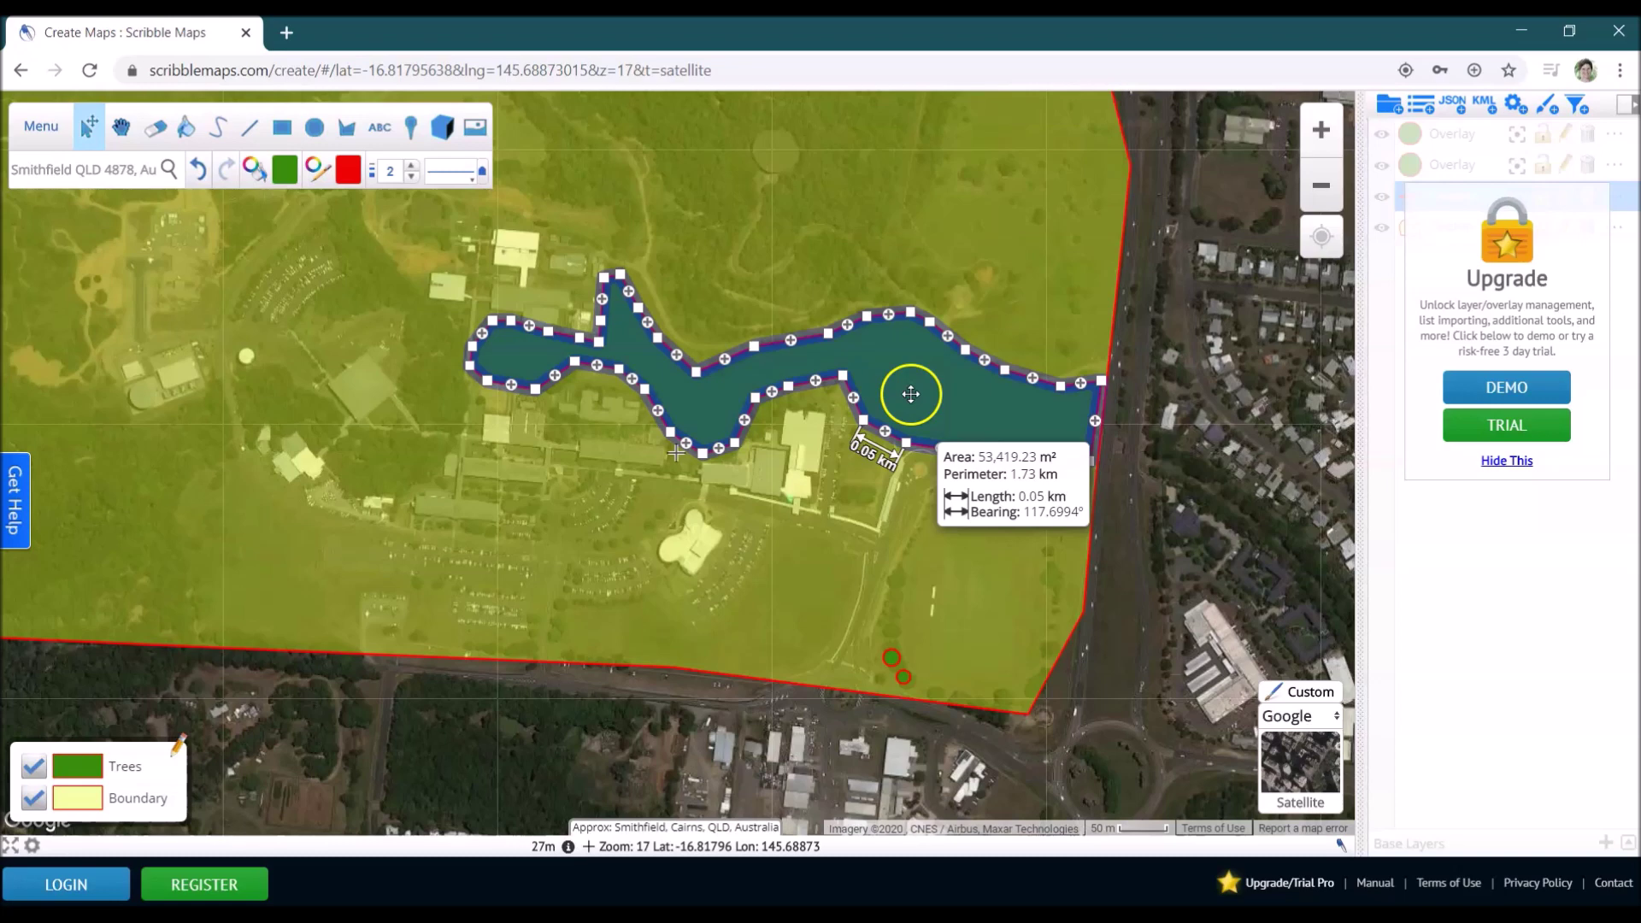